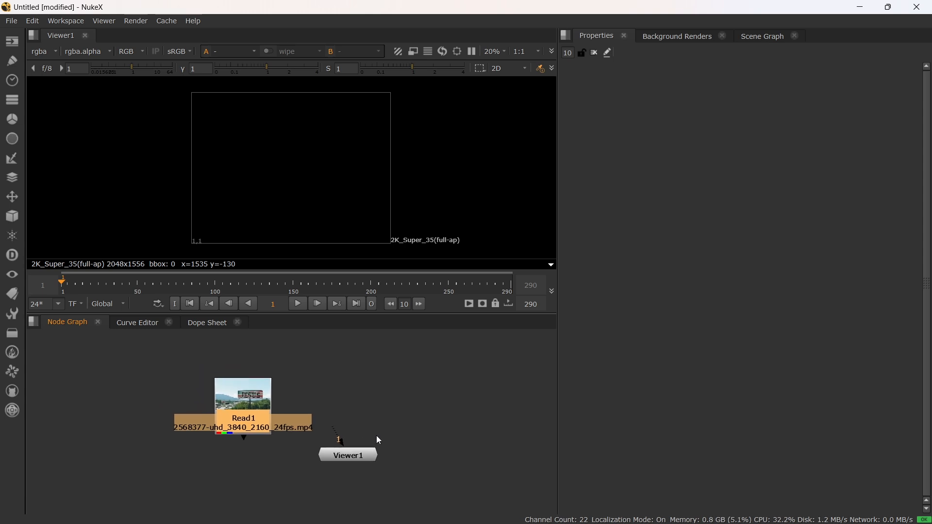
Move the Read1 node up in the node graph and connect it to Viewer1 so the clip displays
left_click_drag(254, 400, 246, 367)
left_click(352, 375)
left_click(243, 388)
key("1")
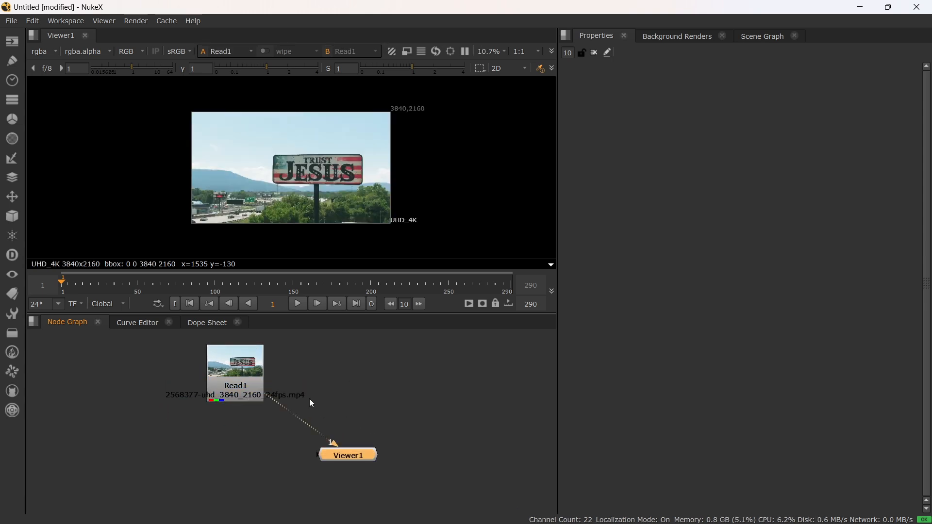
left_click(333, 385)
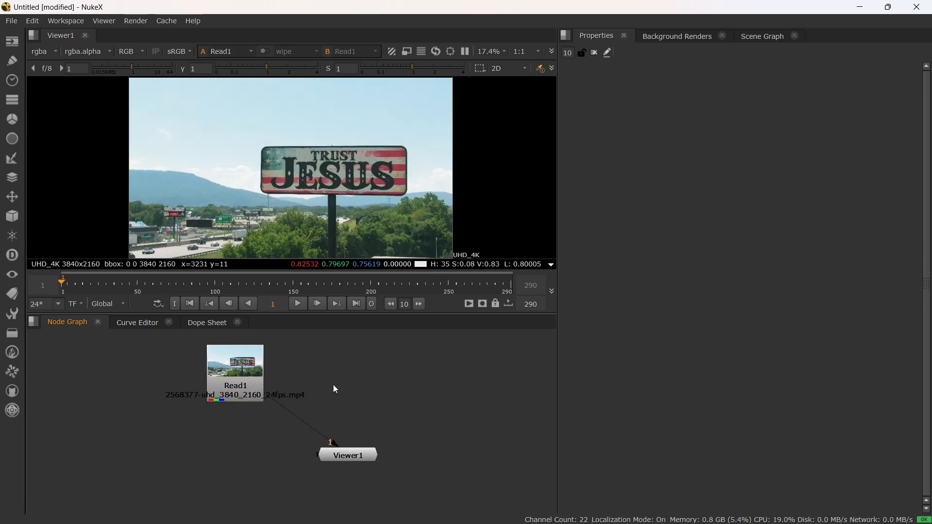
Set the project's full size format to UHD_4K 3840x2160 in the project settings
key("s")
left_click(671, 463)
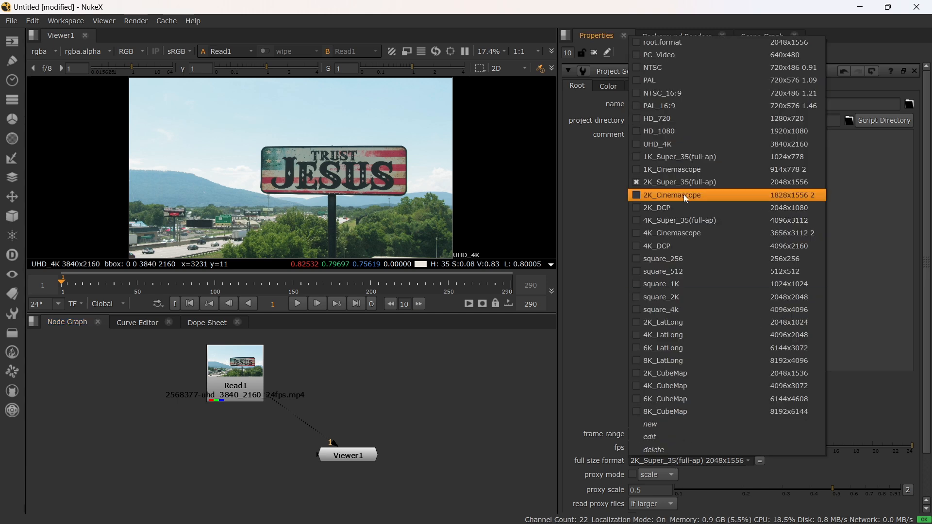
left_click(668, 145)
Add a FrameRange node after Read1 and set its last frame to 150
left_click(261, 388)
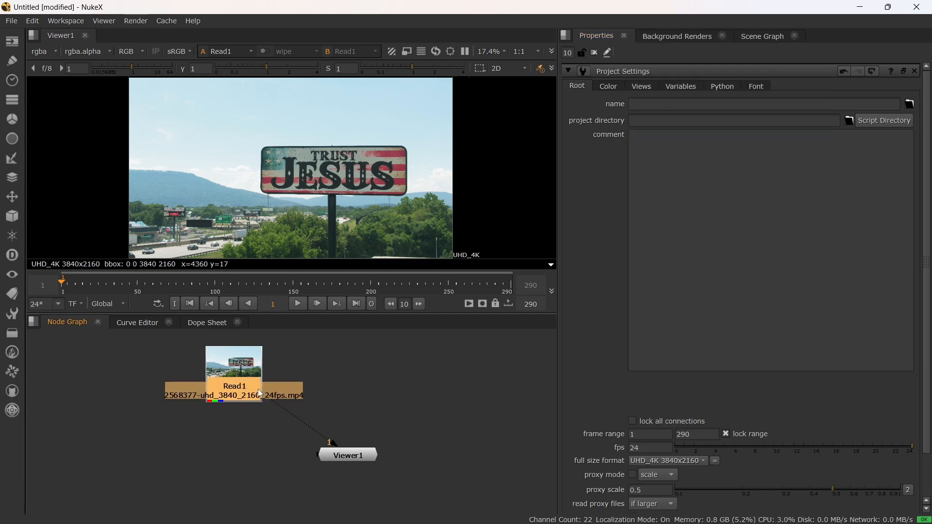
key("Tab")
type("frame")
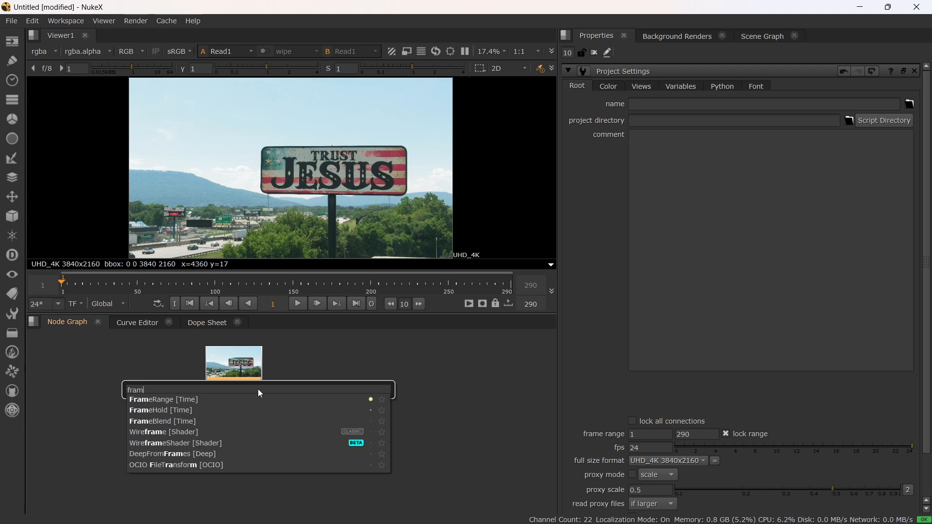
left_click(174, 401)
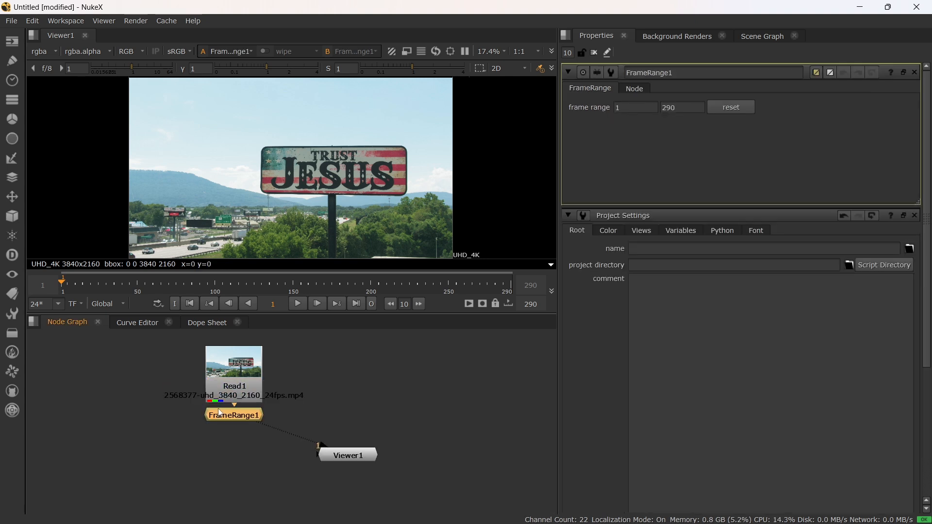
left_click_drag(681, 113, 648, 113)
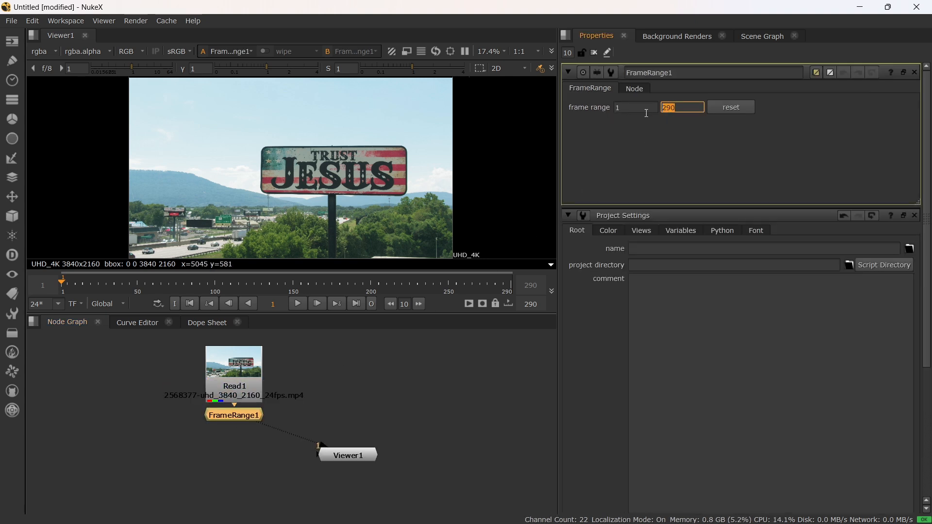
type("150")
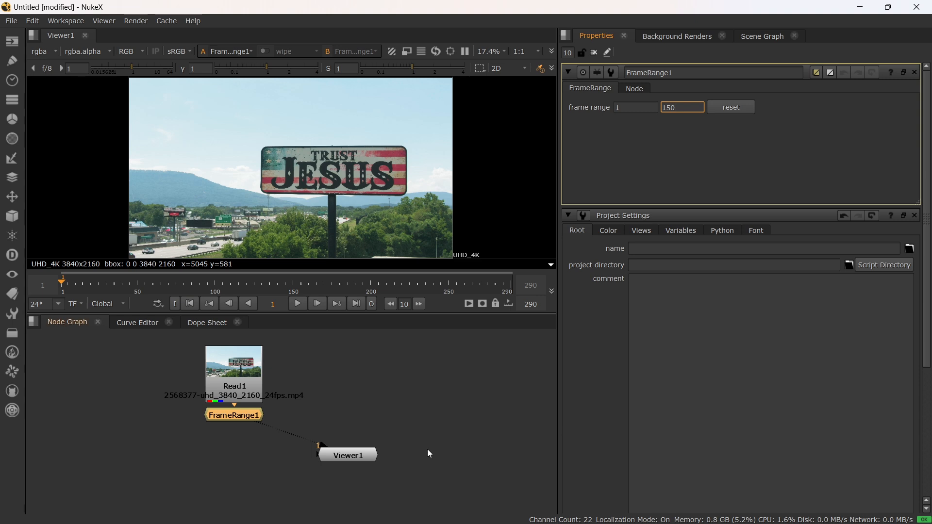
left_click(373, 396)
Tidy the node tree by spacing Read1 above FrameRange1 and moving Viewer1 further below them
left_click_drag(213, 400, 240, 409)
left_click(246, 413)
left_click_drag(369, 459, 299, 510)
left_click(388, 419)
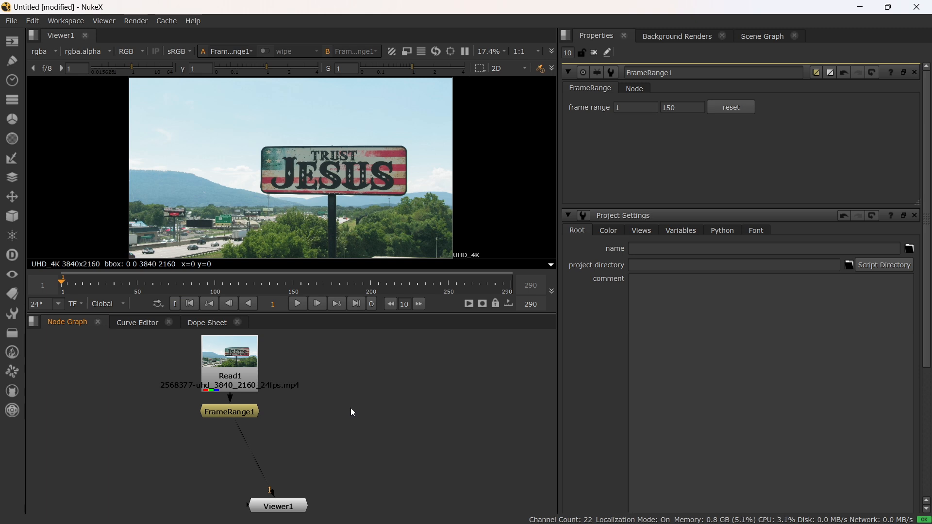
Create a Roto node and insert it between FrameRange1 and Viewer1
key("Tab")
type("roto")
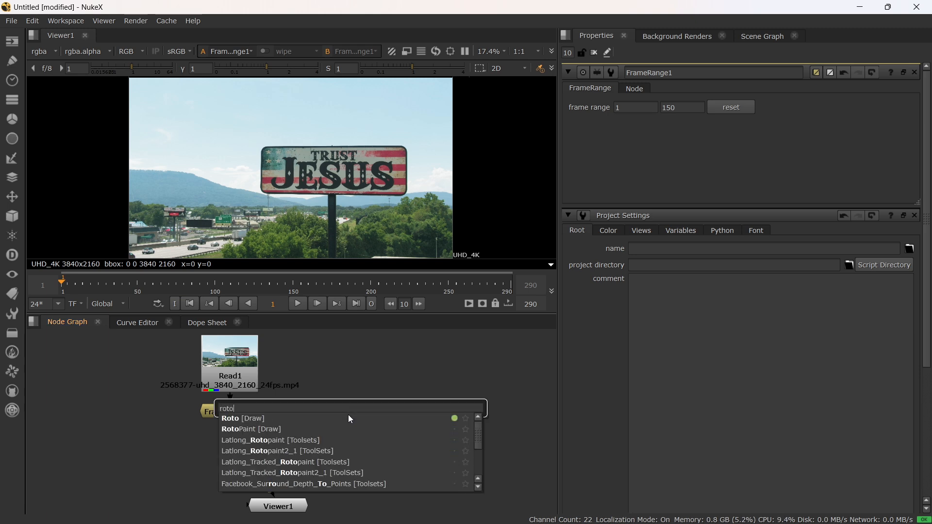
key("Return")
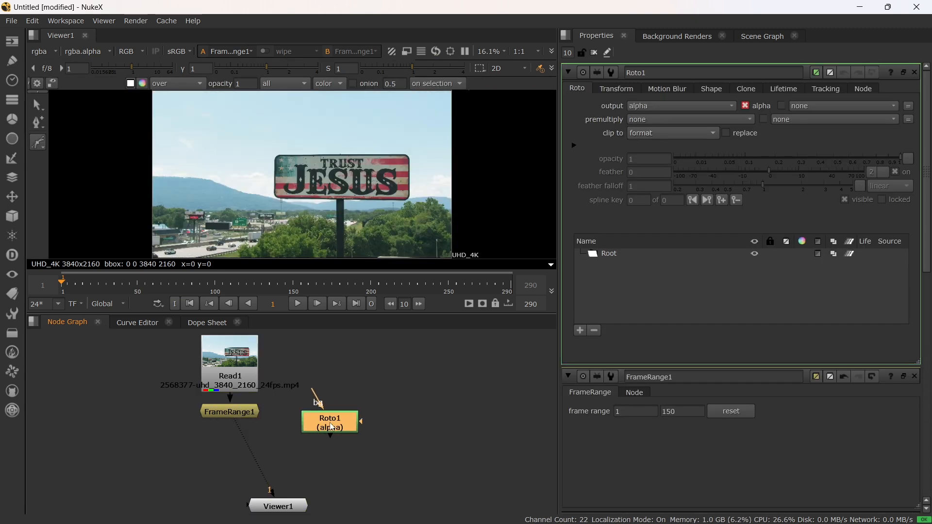
left_click_drag(332, 428, 230, 454)
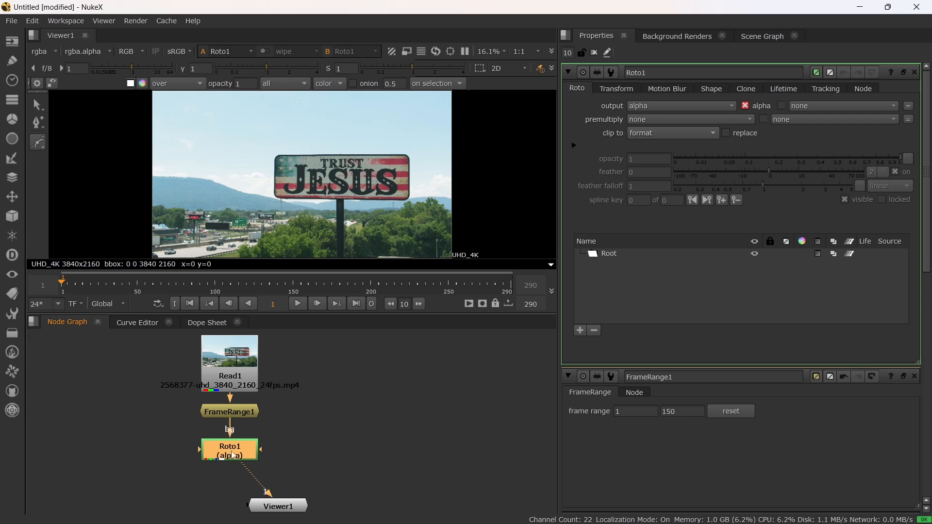
Start a Bezier roto shape on the billboard, placing points from its top-left corner along the top edge and down the right edge
scroll(350, 180, "up", 5)
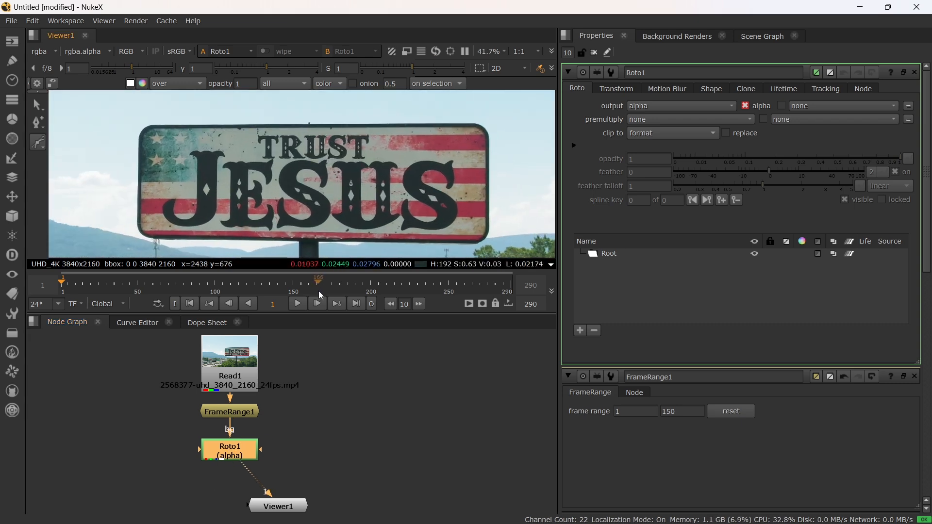
scroll(315, 215, "down", 6)
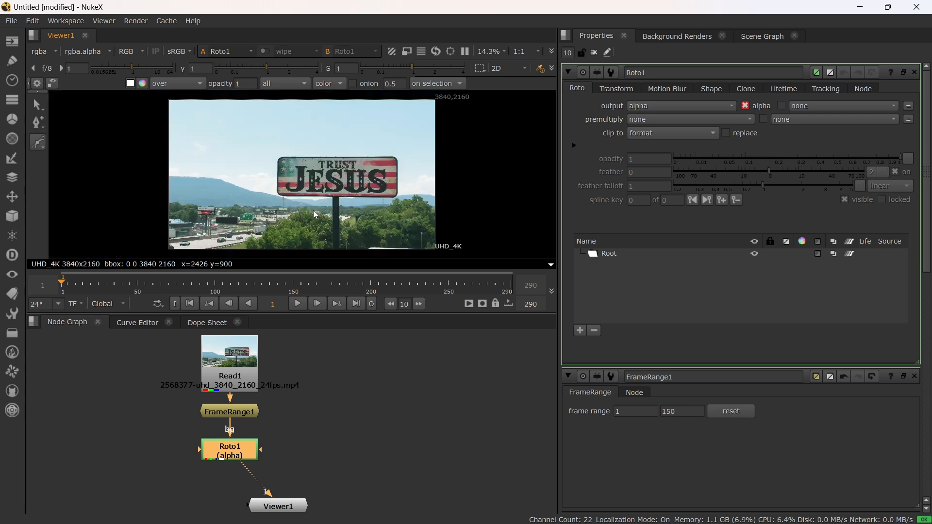
scroll(316, 215, "up", 7)
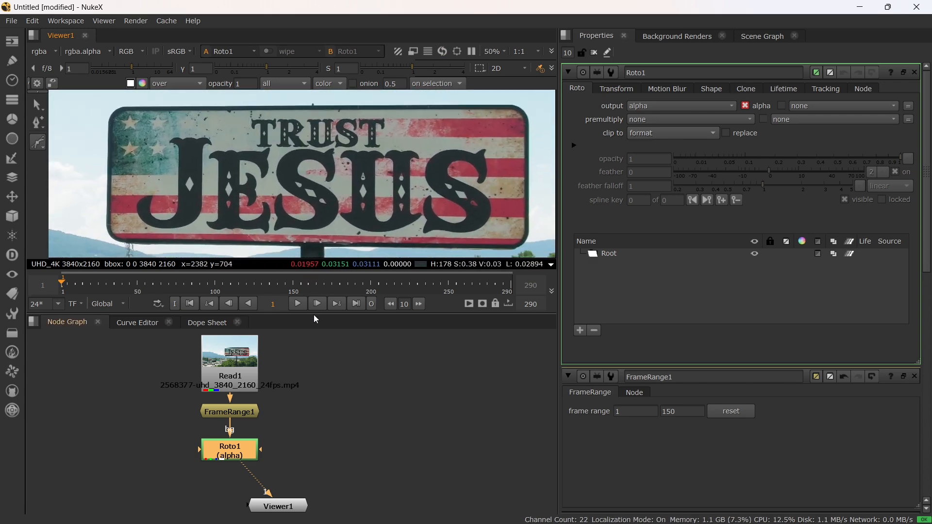
left_click_drag(314, 315, 315, 329)
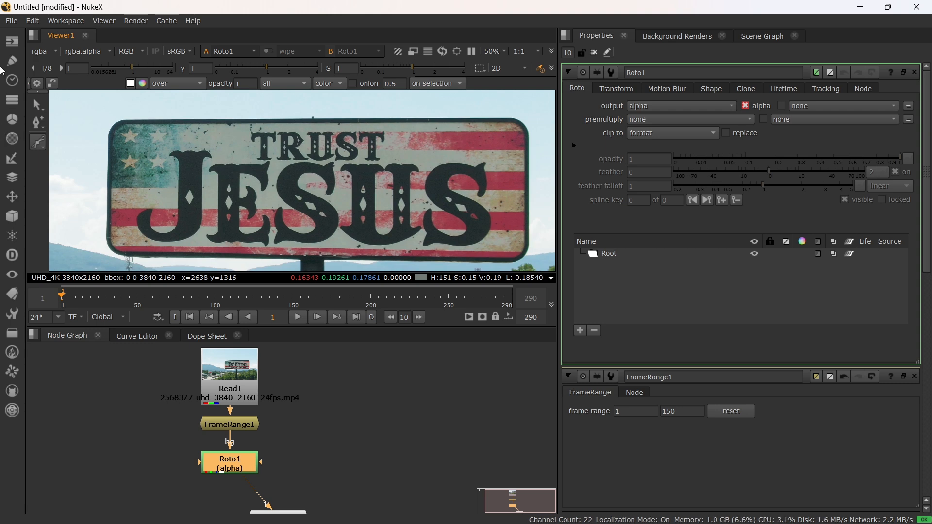
left_click(33, 143)
left_click(71, 141)
left_click(122, 120)
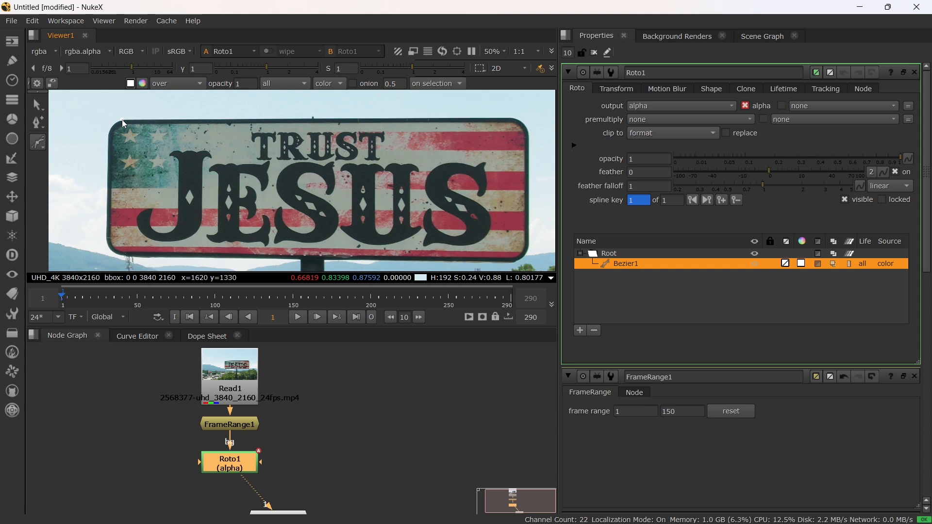
left_click(510, 118)
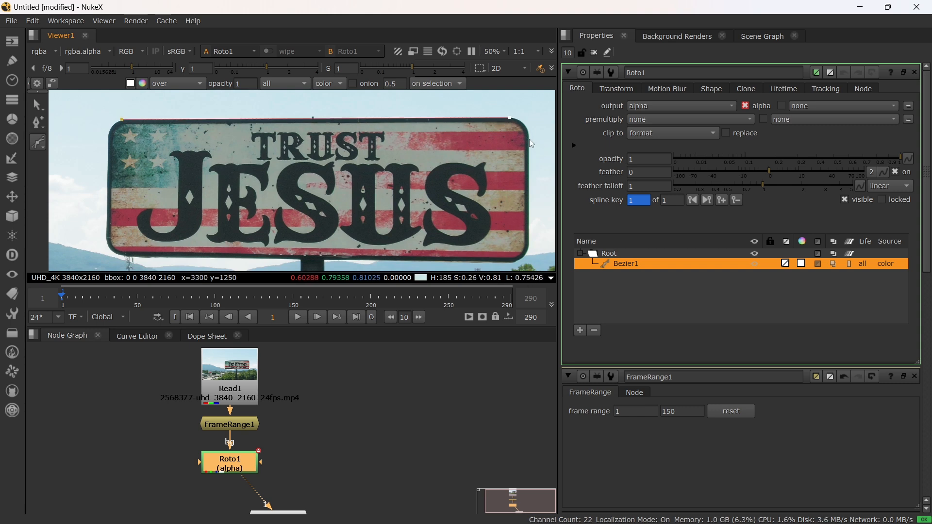
left_click_drag(530, 141, 533, 167)
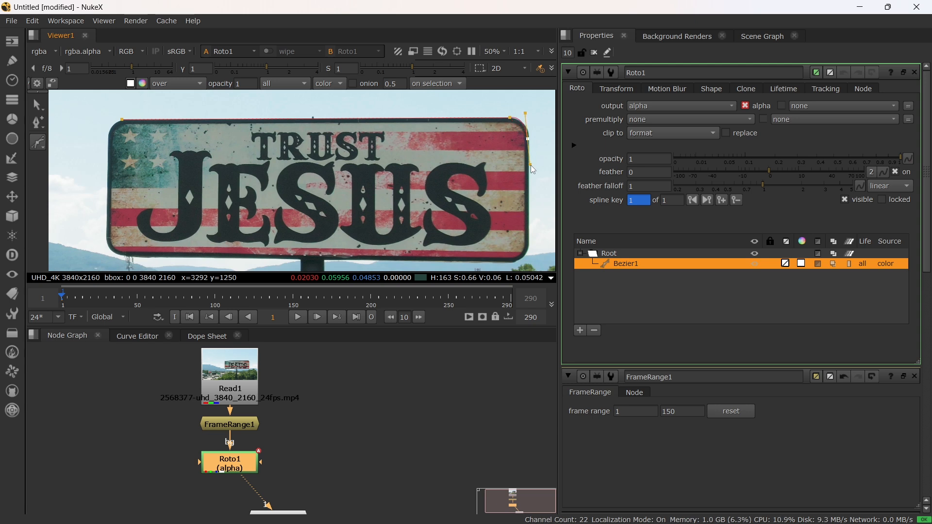
key("ctrl+z")
left_click(530, 141)
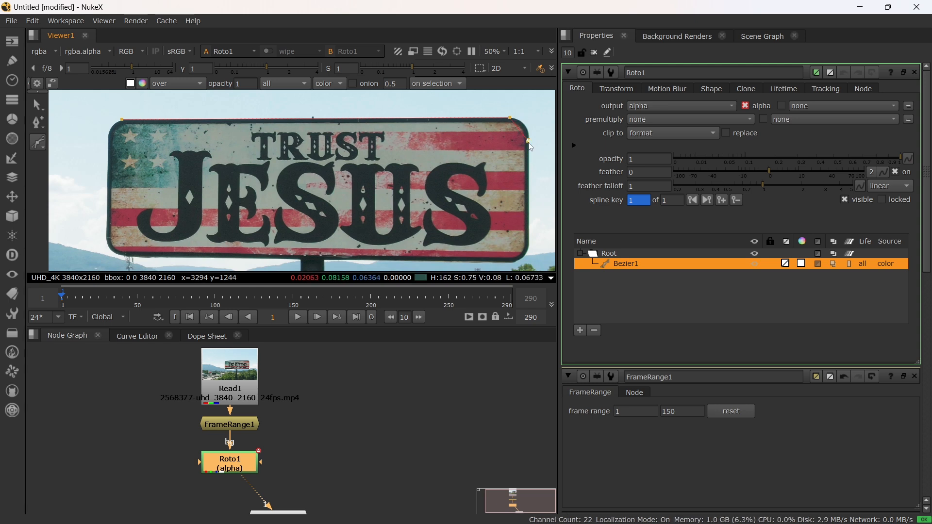
left_click_drag(533, 172, 525, 161)
left_click(529, 245)
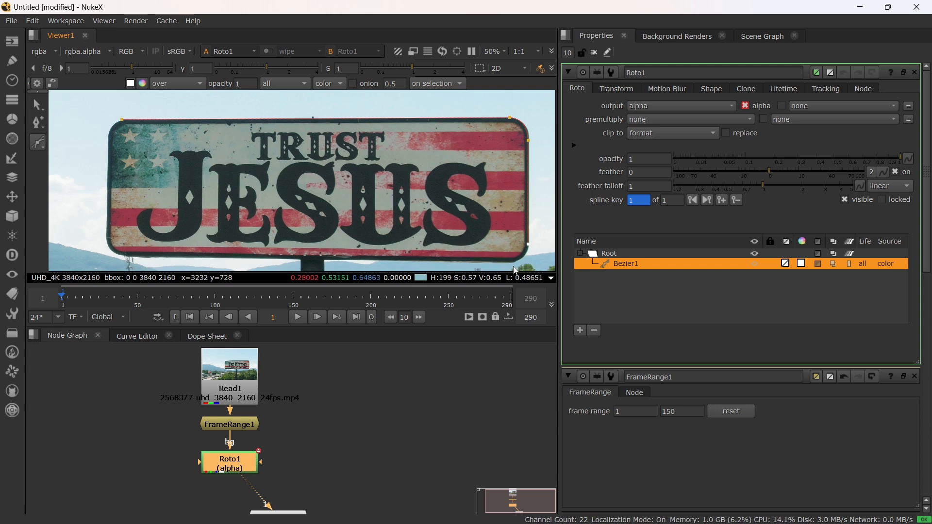
Complete the Bezier outline around the billboard's bottom and left corners and close it at the first point
left_click_drag(508, 261, 491, 263)
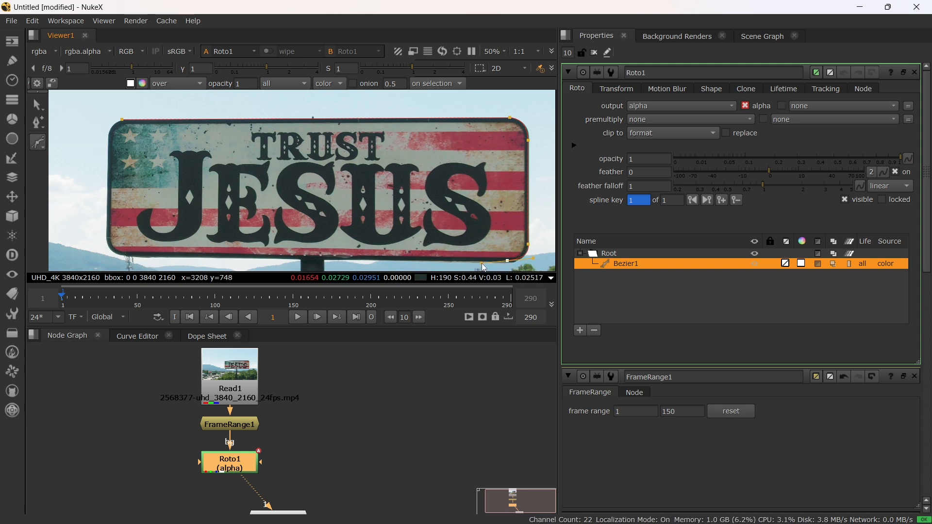
left_click(125, 254)
left_click_drag(106, 235, 104, 211)
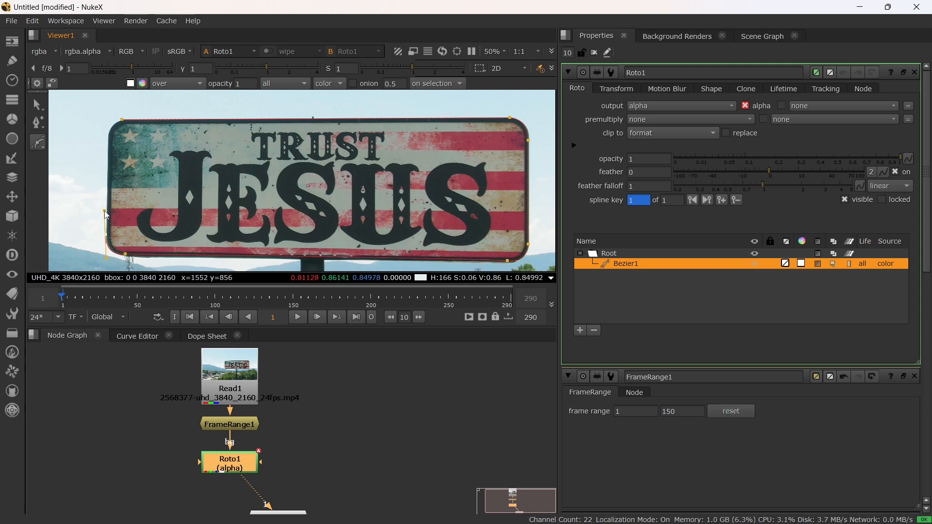
left_click(107, 134)
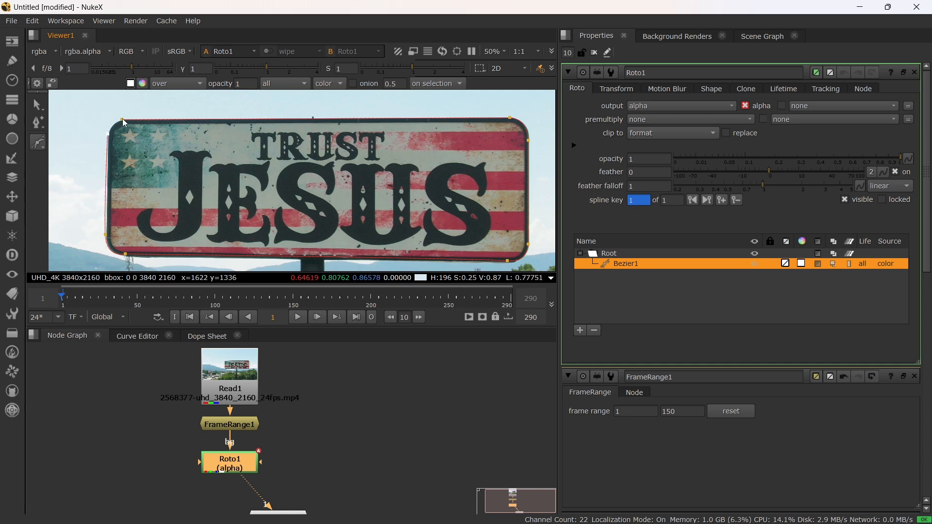
left_click_drag(123, 120, 133, 120)
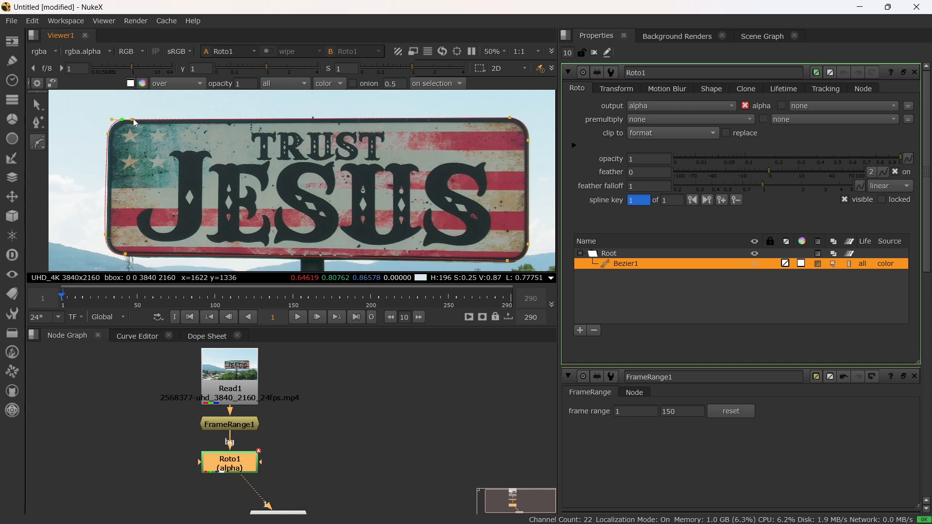
Fit the two Bezier points at the billboard's bottom-left corner to the edge of its frame
scroll(153, 221, "up", 2)
middle_click_drag(154, 221, 187, 171)
scroll(153, 189, "up", 2)
left_click_drag(160, 203, 168, 209)
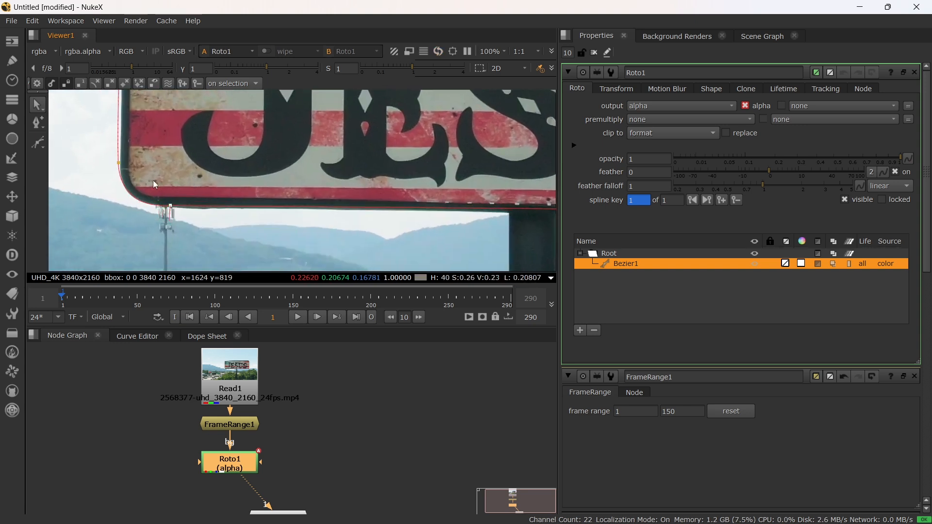
middle_click_drag(147, 171, 166, 240)
left_click(137, 230)
left_click_drag(137, 231, 139, 235)
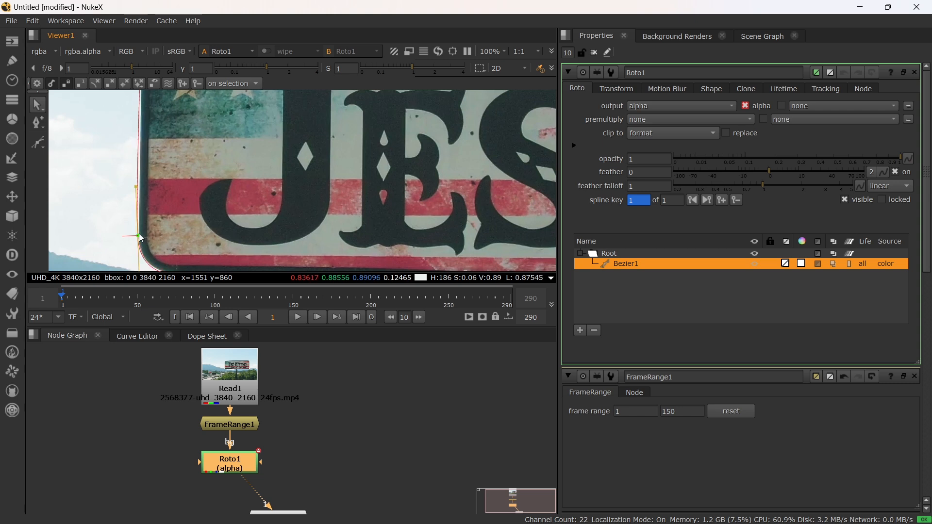
Adjust the two Bezier points at the billboard's top-left corner to follow the rounded frame
middle_click_drag(191, 108, 210, 231)
left_click_drag(161, 173, 161, 177)
left_click_drag(189, 141, 190, 143)
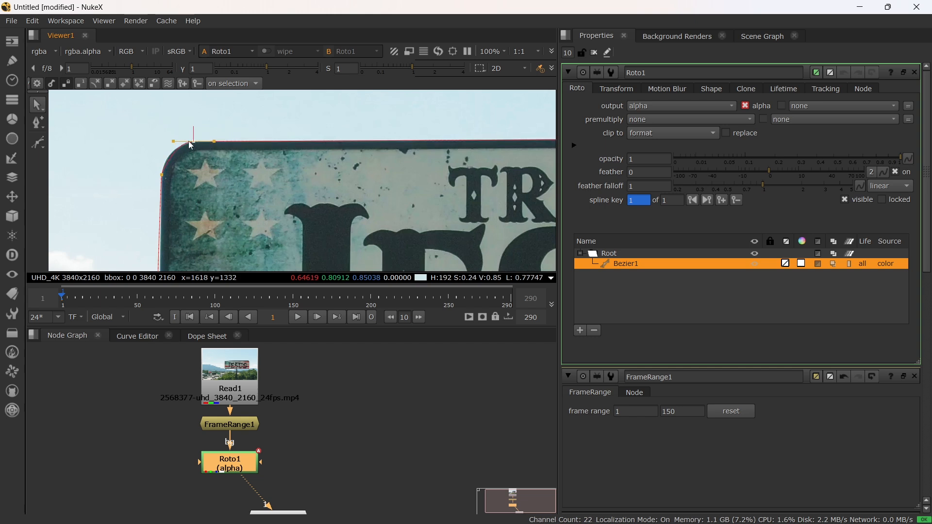
left_click_drag(167, 183, 167, 183)
left_click_drag(161, 175, 161, 170)
Refine the bottom-left corner again, moving the left-edge point inward and the bottom-edge point further right along the frame
scroll(168, 168, "down", 1)
middle_click_drag(168, 170, 176, 98)
middle_click_drag(228, 217, 248, 201)
scroll(232, 141, "up", 1)
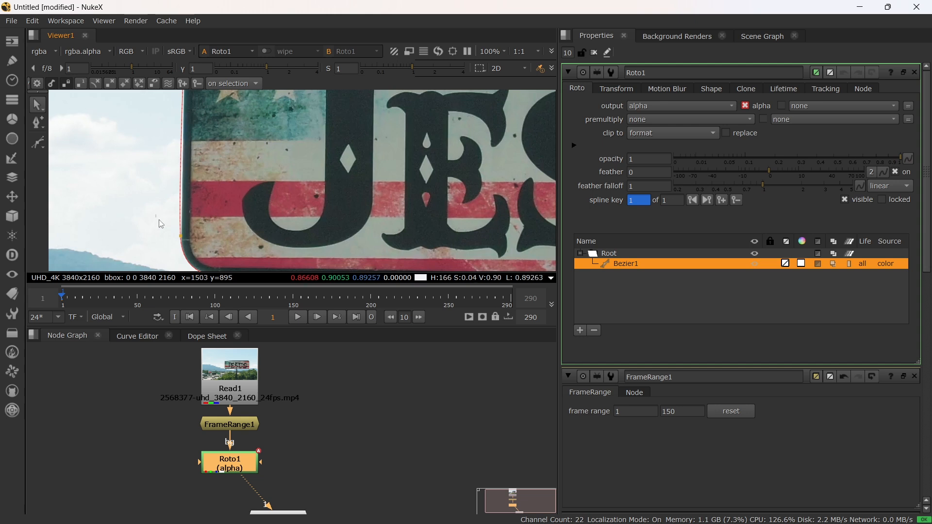
left_click_drag(158, 217, 184, 240)
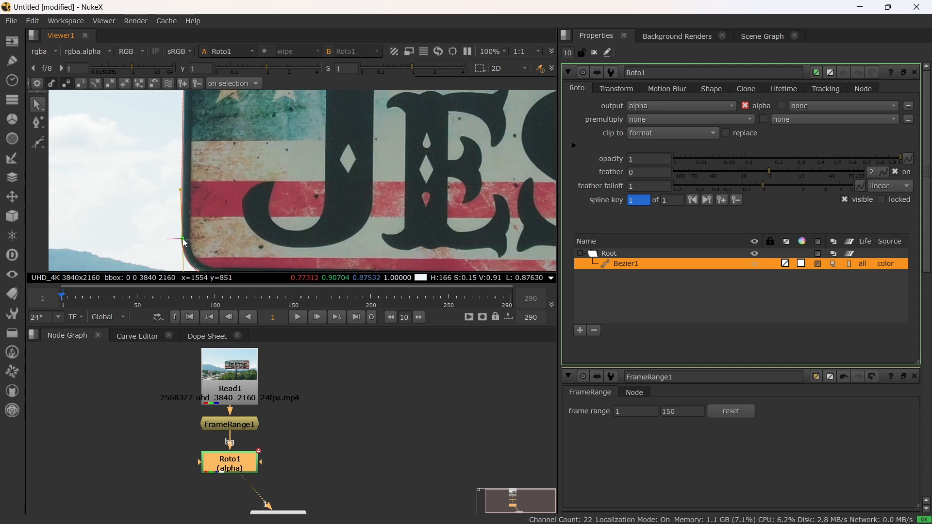
middle_click_drag(230, 242, 221, 198)
scroll(212, 227, "up", 1)
left_click_drag(212, 222, 251, 241)
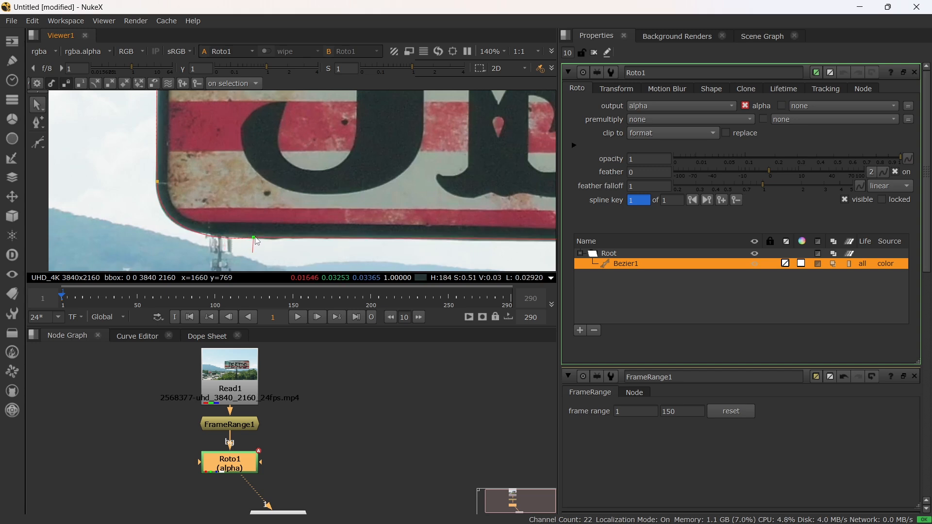
Adjust the right-edge Bezier point at the billboard's bottom-right corner to match the frame
scroll(363, 213, "down", 3)
middle_click_drag(390, 211, 254, 177)
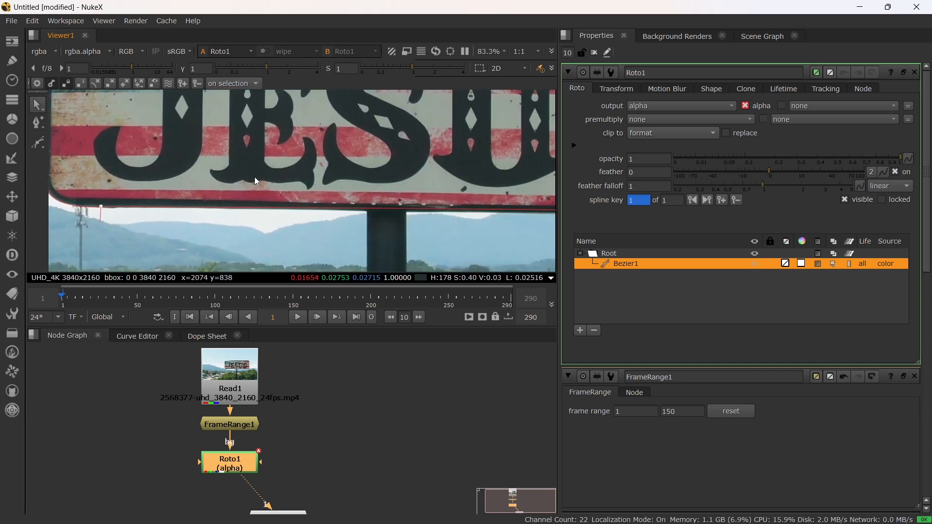
scroll(499, 205, "down", 1)
middle_click_drag(499, 204, 293, 212)
scroll(430, 200, "up", 3)
middle_click_drag(498, 145, 448, 184)
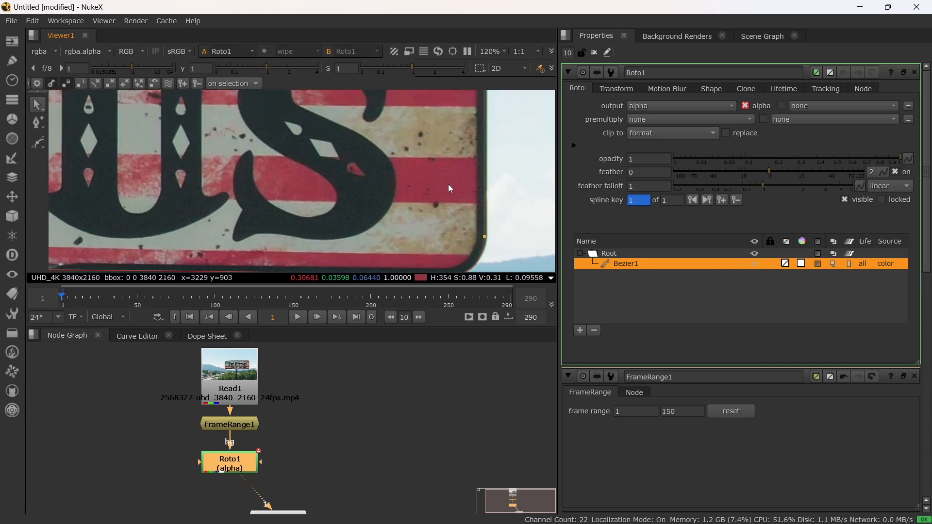
scroll(448, 182, "up", 1)
left_click_drag(491, 246, 499, 248)
Move the right-edge Bezier point at the billboard's top-right corner slightly outward to match the frame
scroll(477, 211, "down", 2)
middle_click_drag(466, 209, 457, 267)
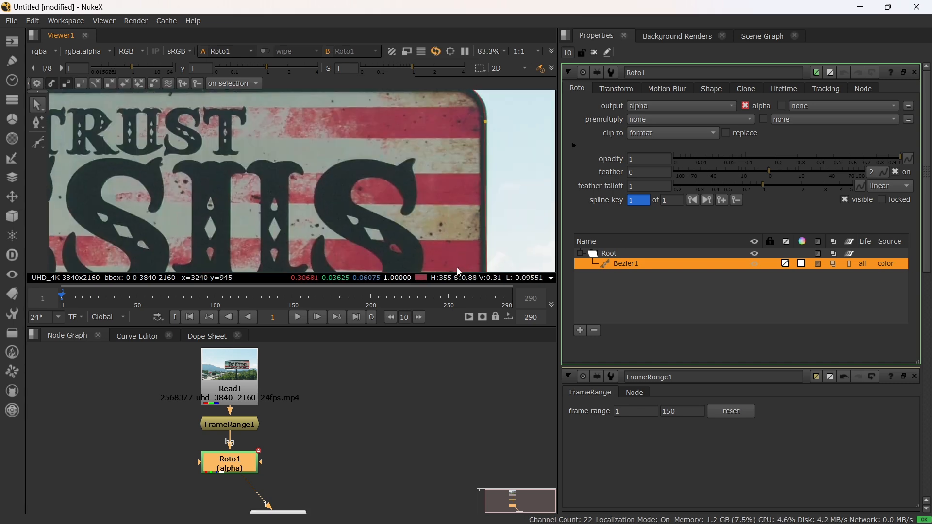
scroll(452, 182, "up", 2)
middle_click_drag(452, 183, 440, 238)
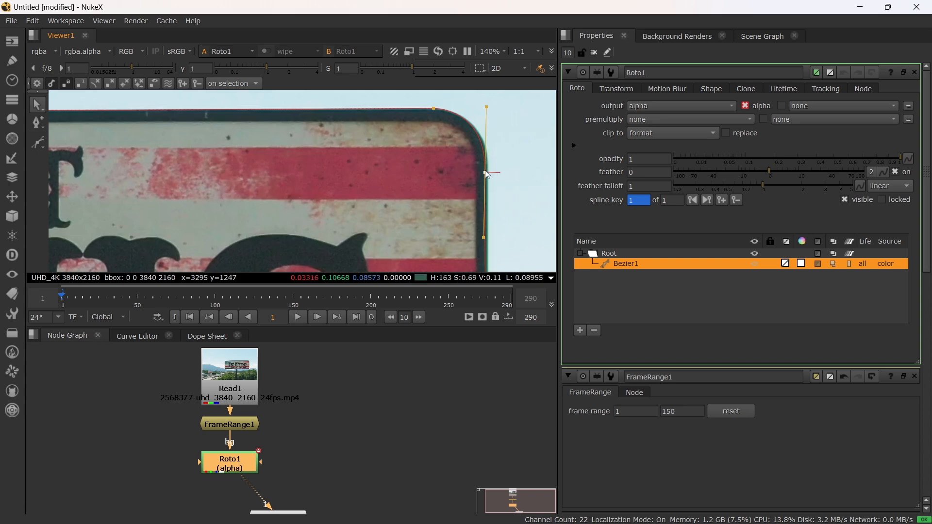
left_click_drag(486, 173, 489, 172)
Inspect the Bezier outline along the billboard's top edge and around the whole sign
scroll(413, 157, "down", 2)
middle_click_drag(253, 200, 451, 218)
middle_click_drag(296, 200, 400, 196)
middle_click_drag(324, 206, 427, 196)
middle_click_drag(316, 187, 342, 169)
scroll(342, 169, "down", 2)
middle_click_drag(397, 213, 353, 174)
scroll(350, 182, "down", 2)
scroll(335, 185, "up", 1)
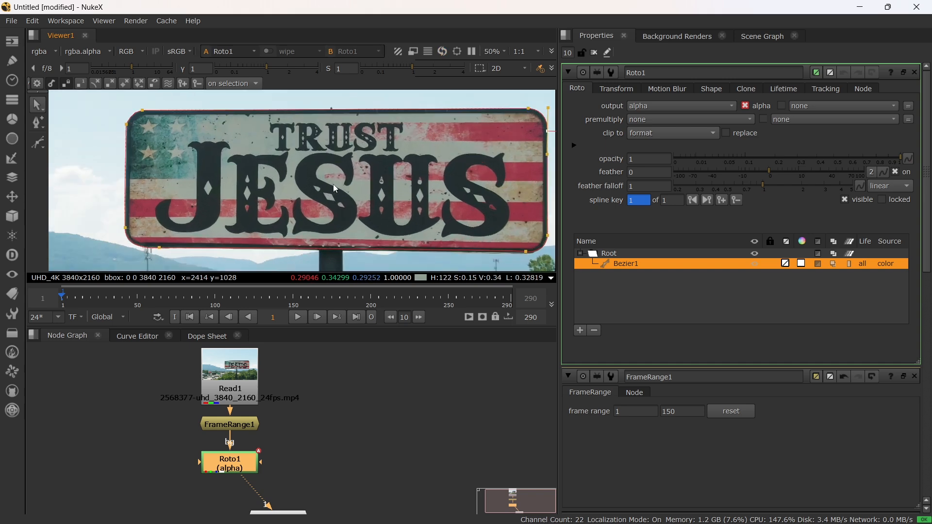
Put Bezier1 in a planar track layer and track it forward from frame 1 through frame 150
right_click(639, 264)
left_click(683, 330)
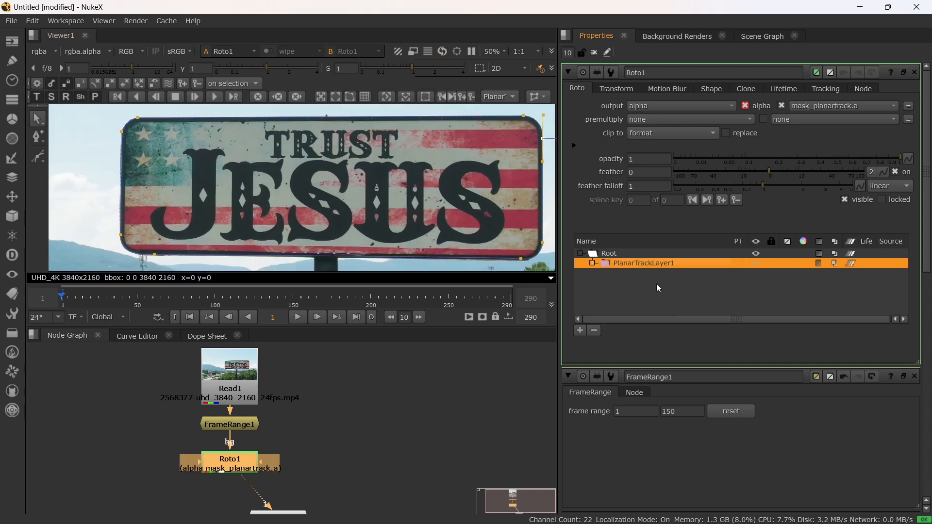
double_click(608, 264)
scroll(145, 136, "down", 3)
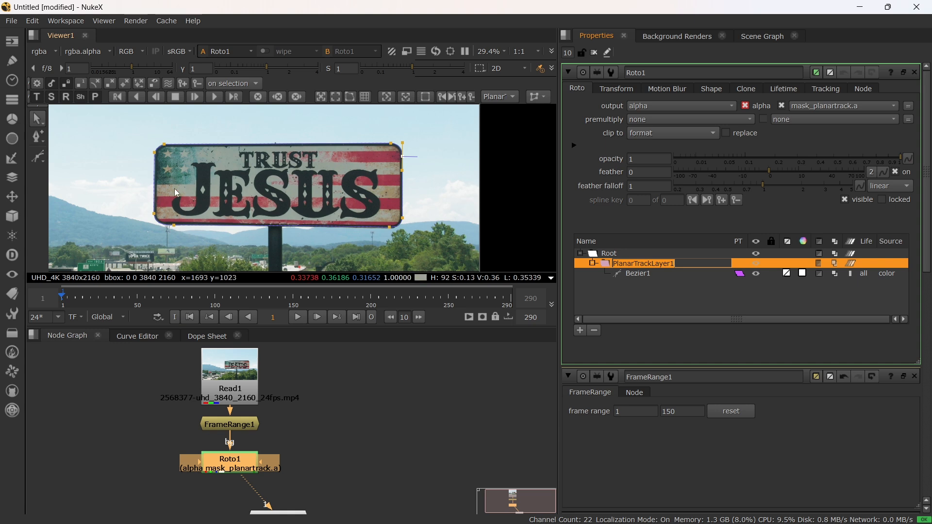
left_click(154, 160)
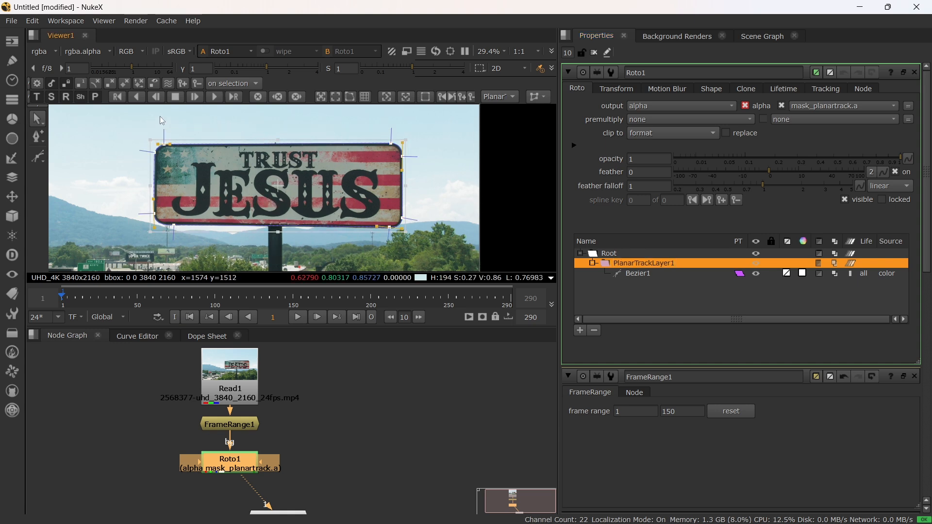
left_click(217, 99)
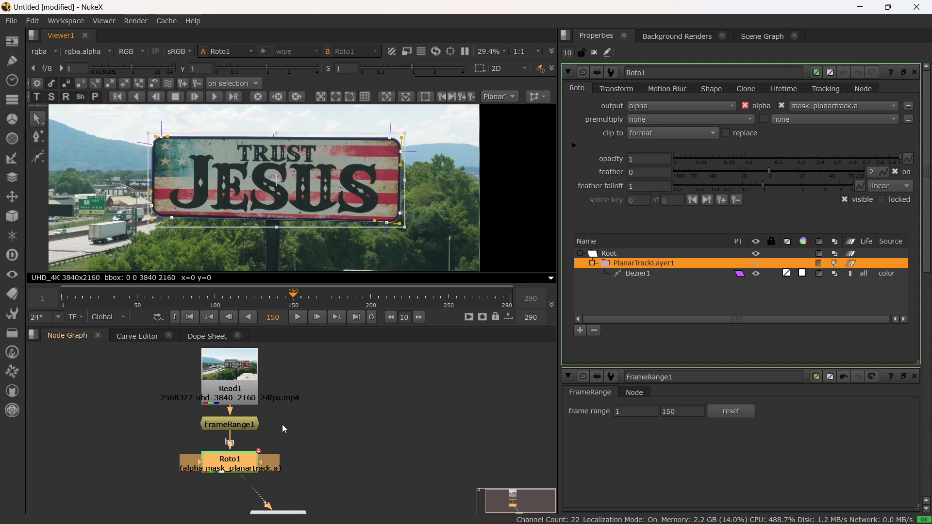
Create a CornerPin2D (absolute) node from the planar track and place it level with Roto1
scroll(285, 462, "down", 2)
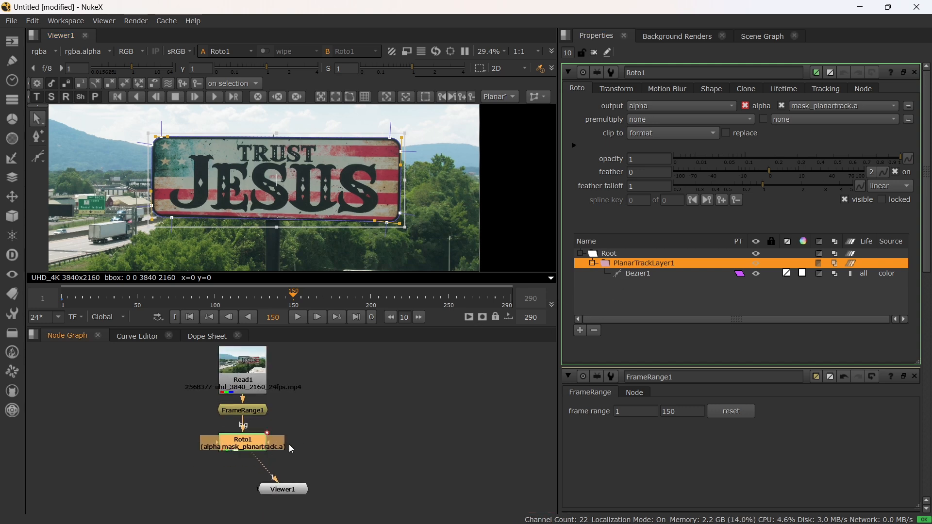
left_click(536, 98)
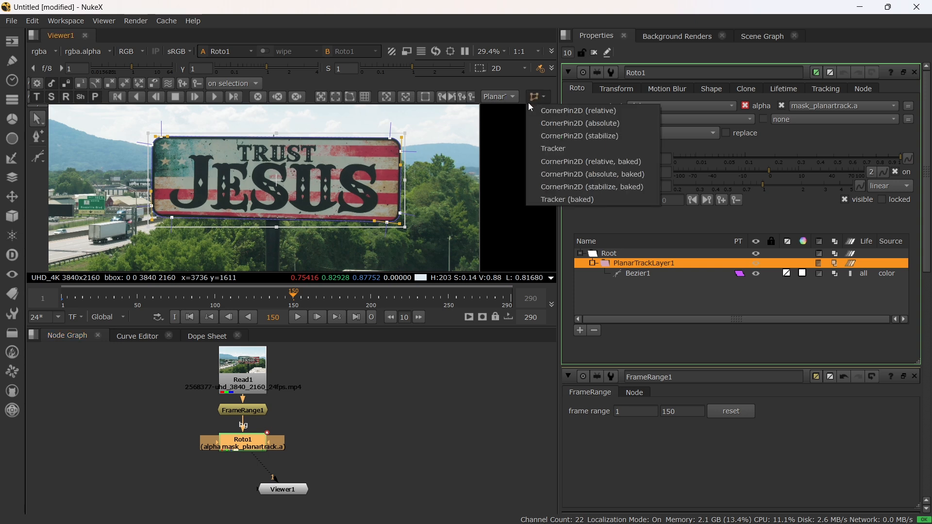
left_click(579, 124)
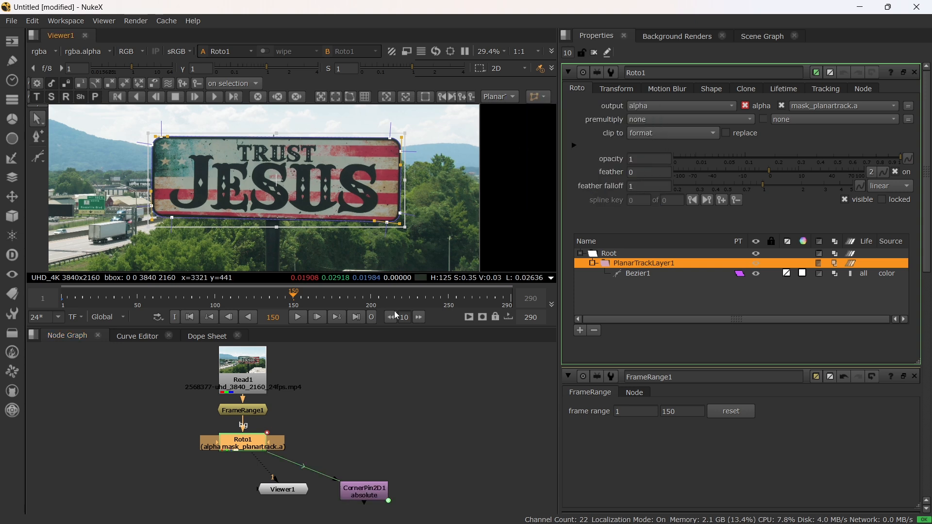
left_click_drag(360, 503, 351, 443)
Import the banner image Untitled-1.jpg into the node graph and place it above and to the right of the corner pin
scroll(250, 466, "down", 2)
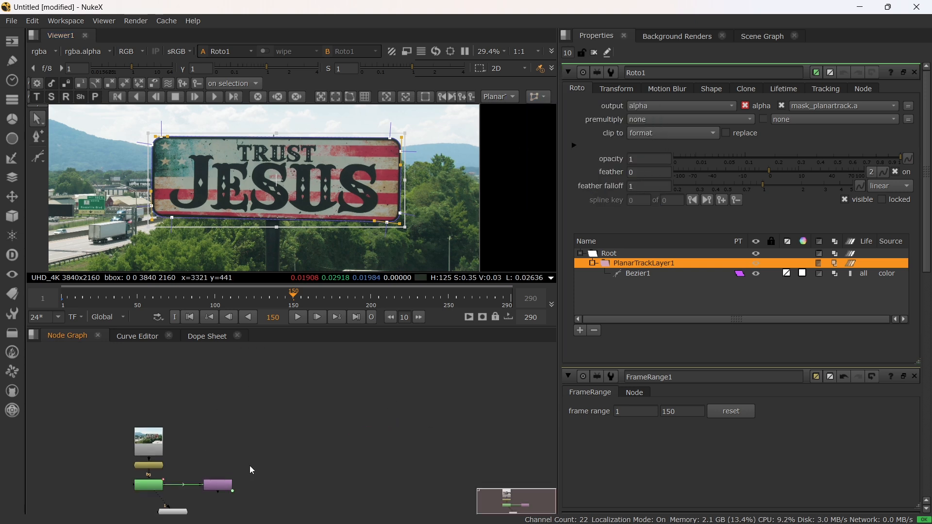
scroll(286, 409, "up", 1)
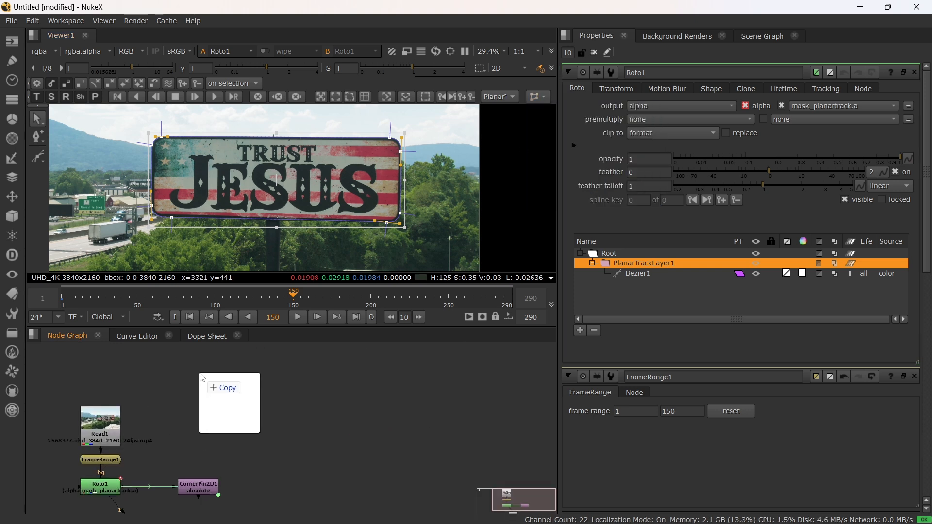
left_click_drag(230, 398, 235, 413)
scroll(235, 413, "down", 2)
middle_click_drag(262, 411, 338, 383)
scroll(302, 380, "up", 2)
left_click_drag(305, 383, 379, 390)
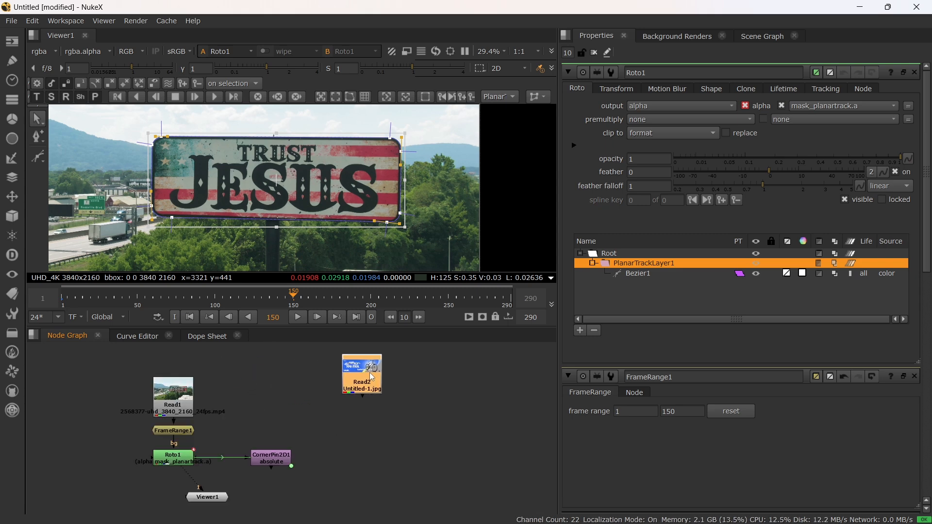
Open the banner Read node's properties and limit the number of open property panels to 1
left_click(403, 438)
double_click(366, 387)
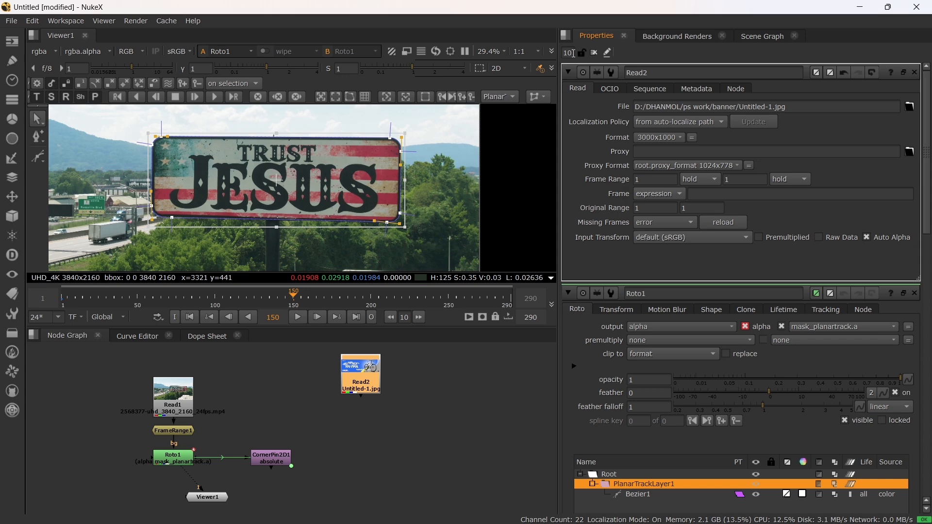
left_click(414, 427)
scroll(379, 422, "down", 1)
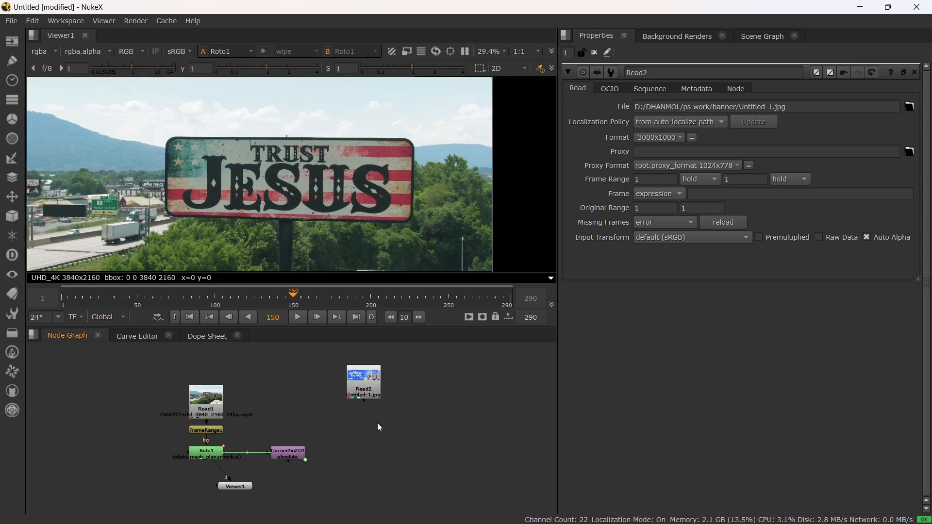
Shift the banner's Read2 node slightly in the graph and display its image fitted in the viewer
scroll(377, 423, "up", 1)
middle_click_drag(377, 422, 374, 406)
left_click_drag(358, 374, 343, 378)
left_click(361, 420)
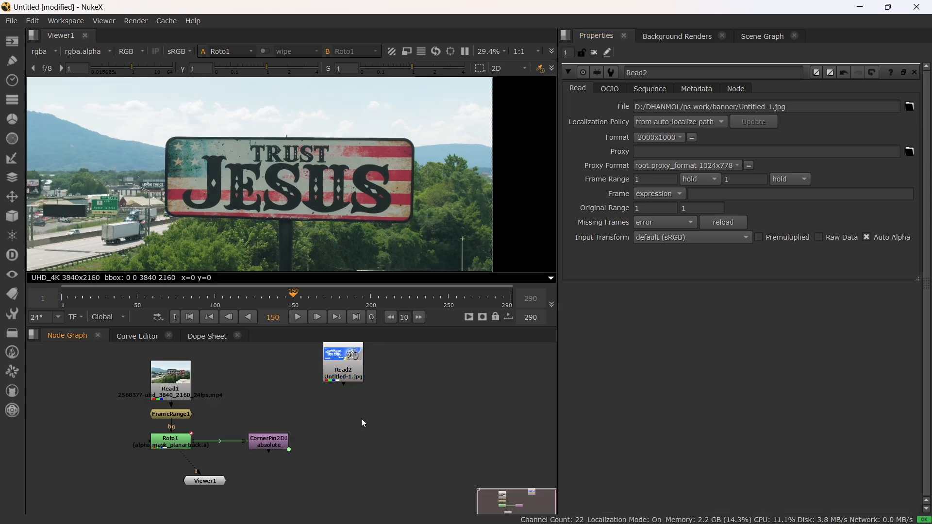
middle_click_drag(362, 419, 372, 411)
left_click(362, 369)
key("1")
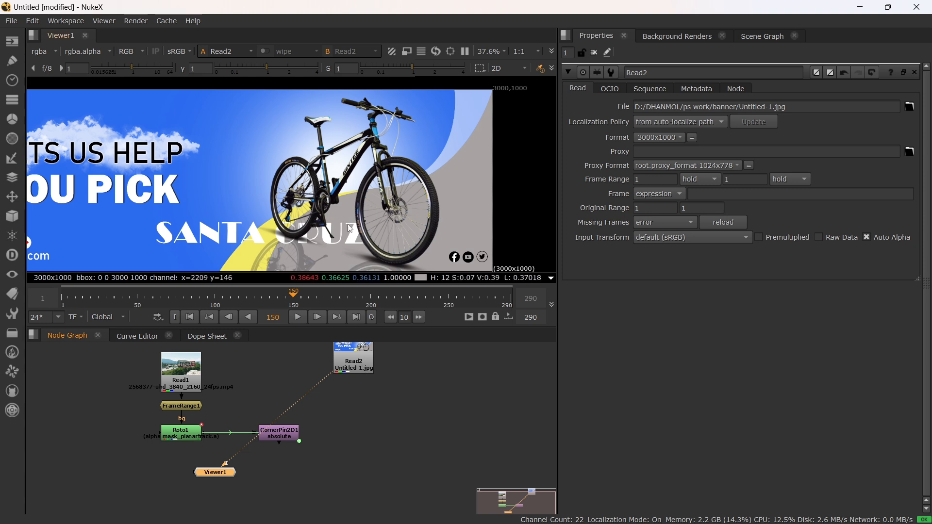
key("f")
Move the Viewer1 node lower in the node graph
left_click(356, 369)
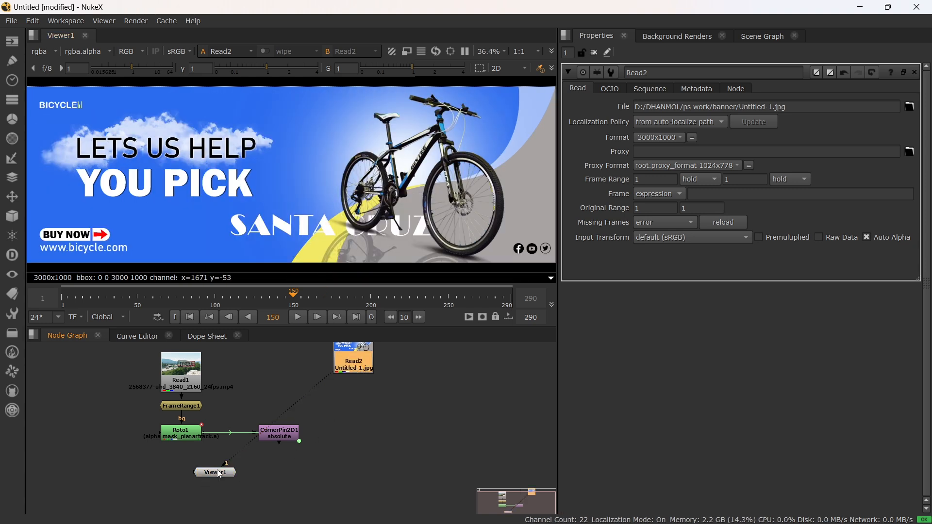
left_click(219, 475)
left_click_drag(223, 480, 227, 506)
Add a Premult node directly after the Read2 banner node
left_click(369, 368)
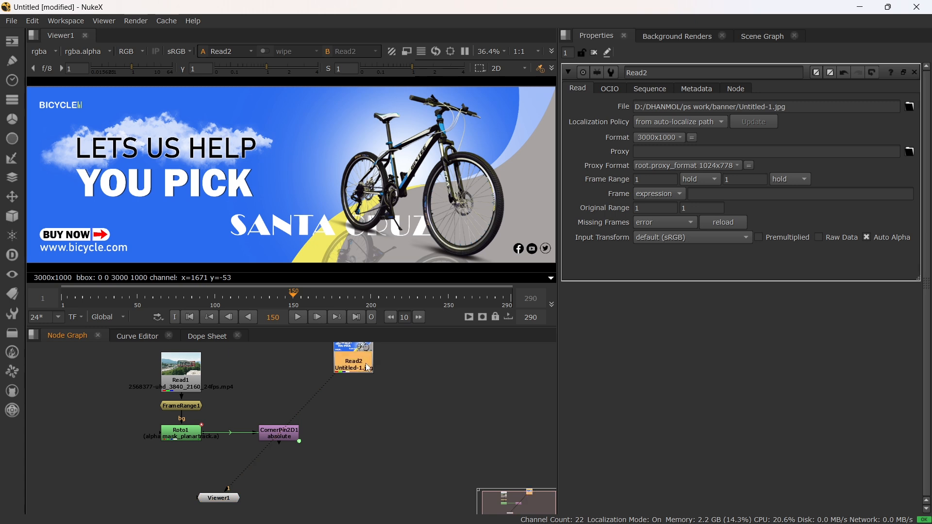
middle_click_drag(364, 377, 381, 386)
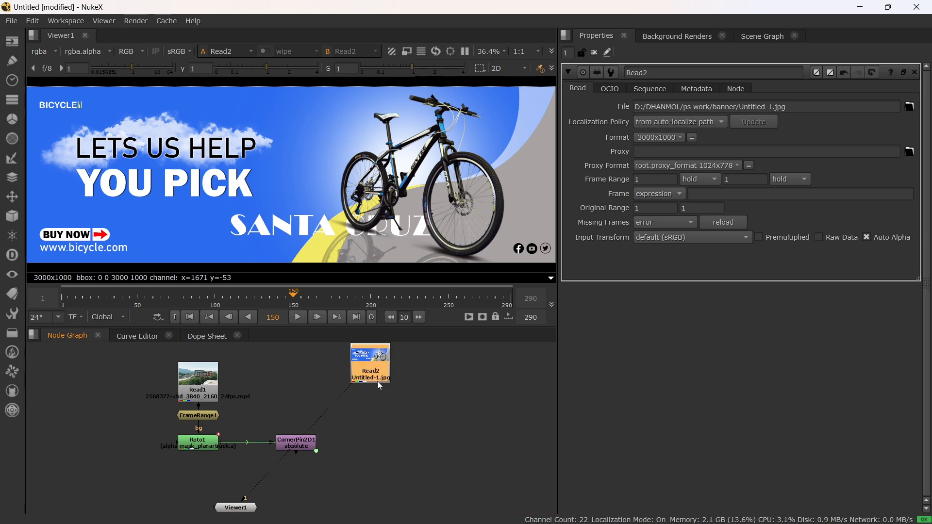
key("Tab")
type("pr")
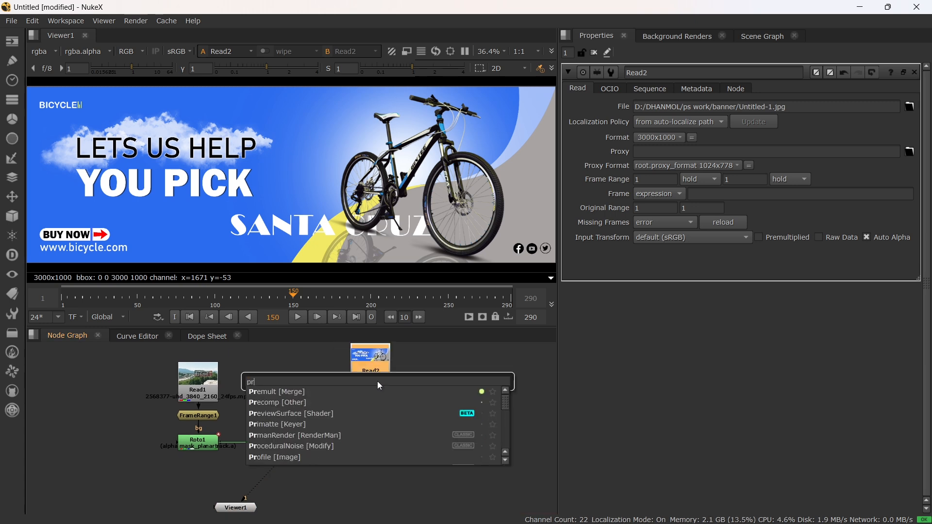
type("e")
left_click(305, 391)
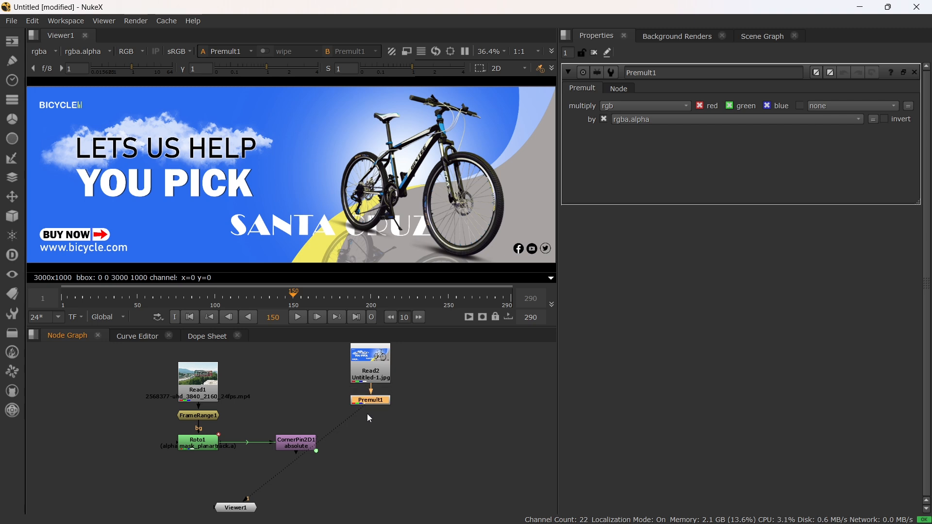
Reposition Viewer1 farther right and down, leaving space beneath the corner pin and Premult nodes
left_click(323, 454)
left_click_drag(238, 511, 331, 516)
scroll(317, 428, "down", 3)
middle_click_drag(323, 426, 308, 415)
scroll(316, 456, "up", 1)
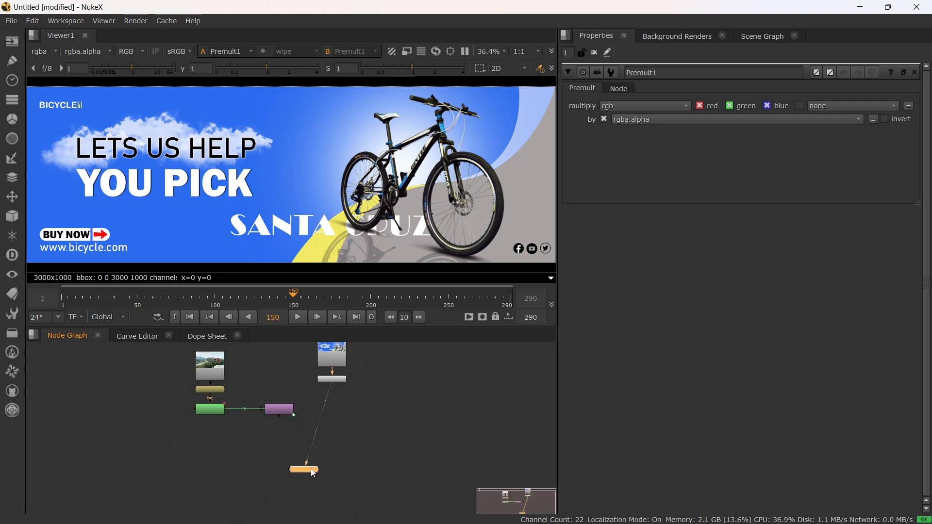
mouse_move(314, 474)
left_mouse_down()
mouse_move(316, 488)
mouse_move(302, 486)
left_mouse_up()
scroll(247, 436, "up", 2)
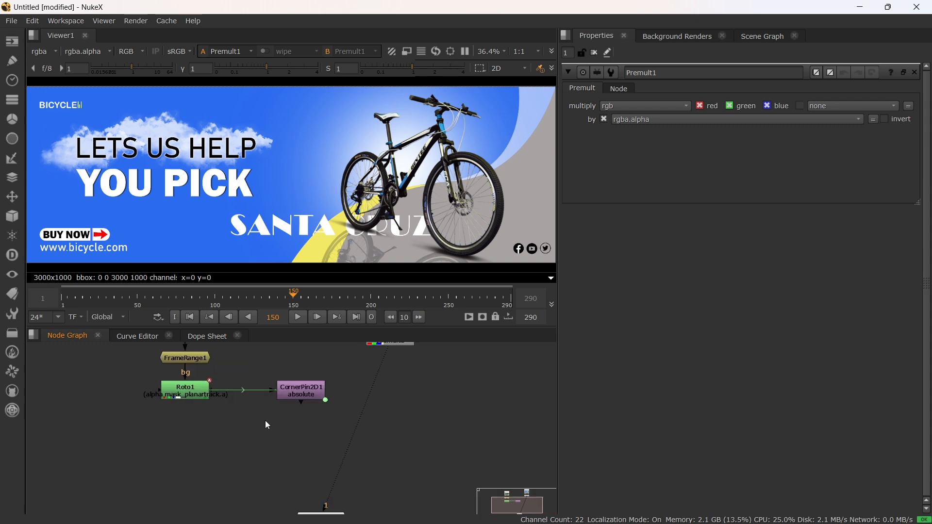
Add a Merge node below the CornerPin2D1 node
middle_click_drag(266, 419, 272, 459)
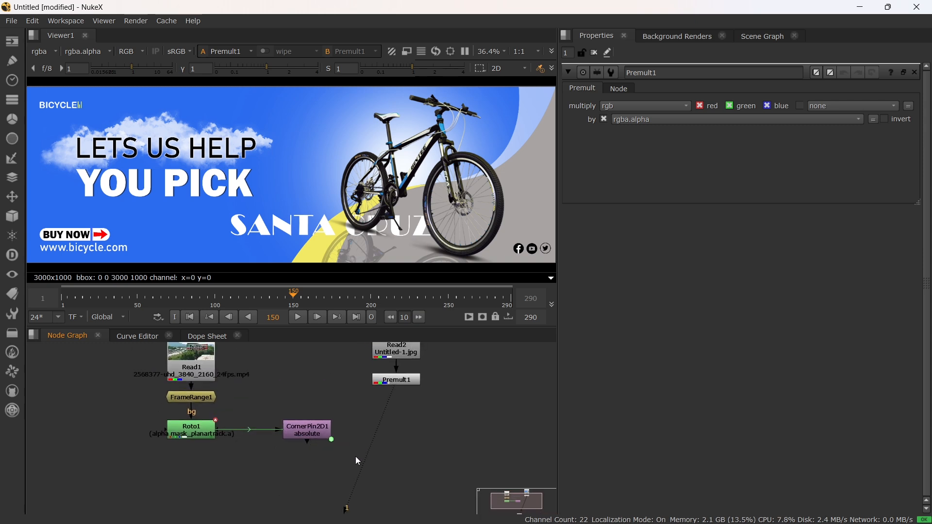
key("Tab")
type("meer")
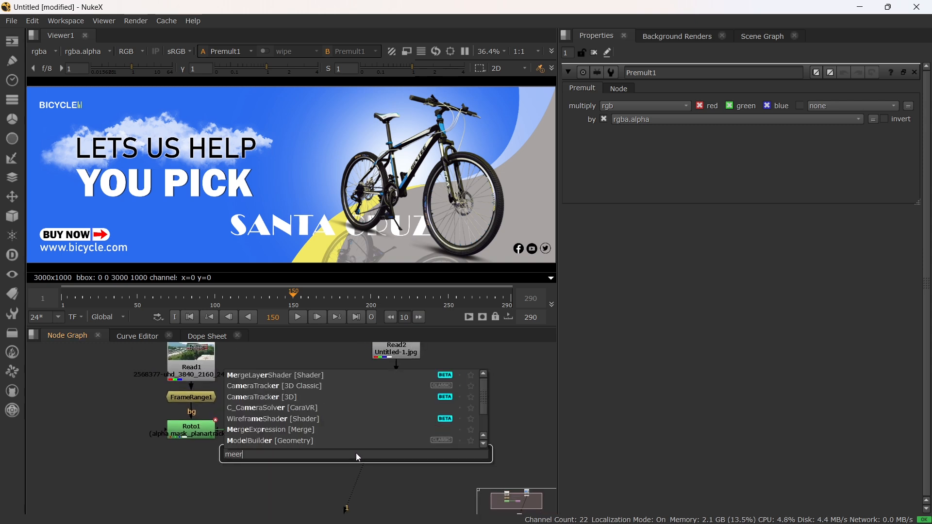
key("BackSpace")
left_click(255, 377)
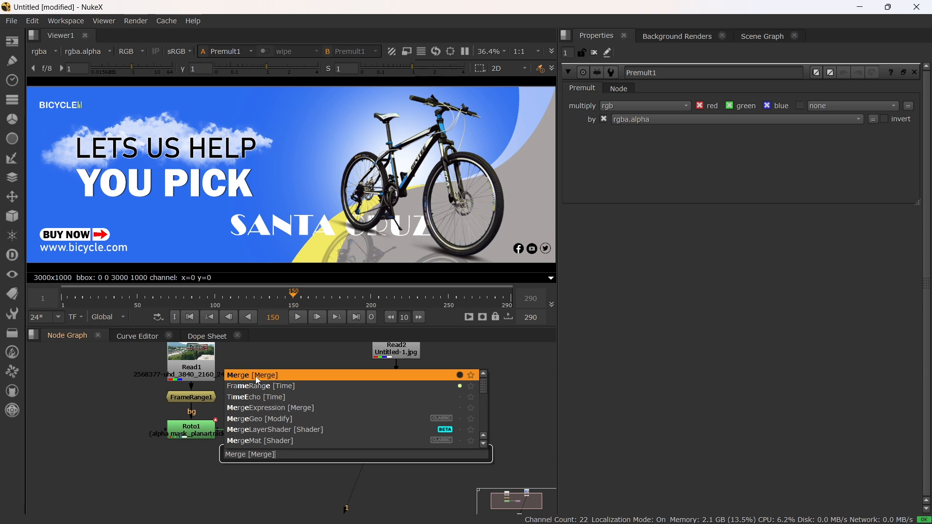
left_click(255, 376)
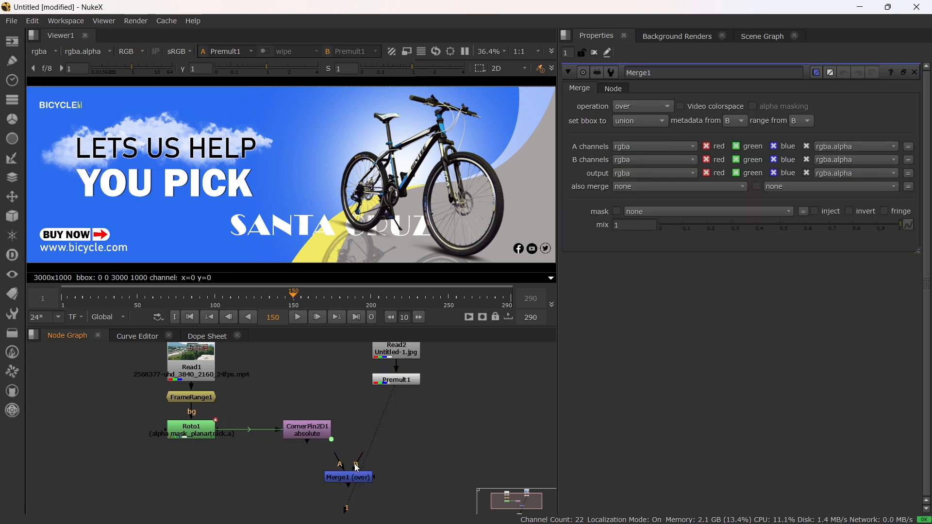
Connect Merge1's B input to FrameRange1 and its A input to Premult1, and display the merge in the viewer
left_click_drag(357, 468, 195, 402)
left_click_drag(341, 465, 398, 384)
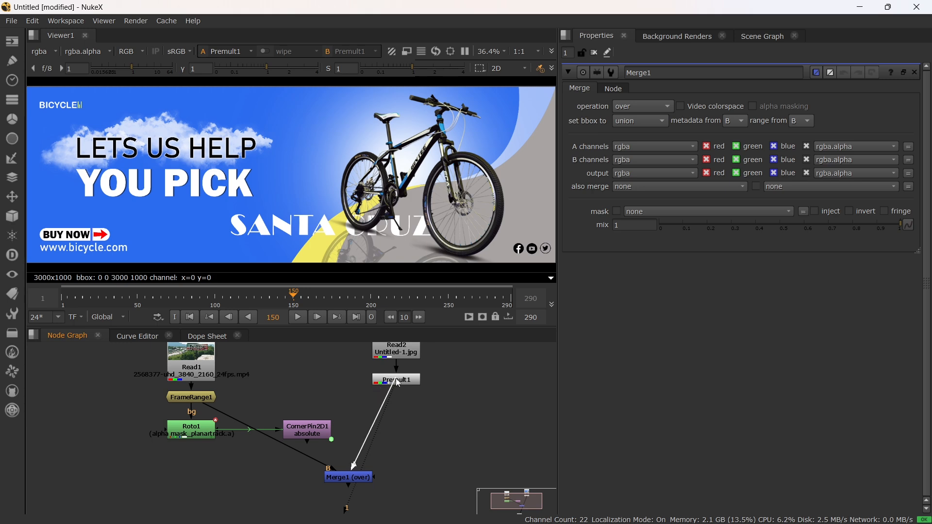
left_click(359, 477)
key("1")
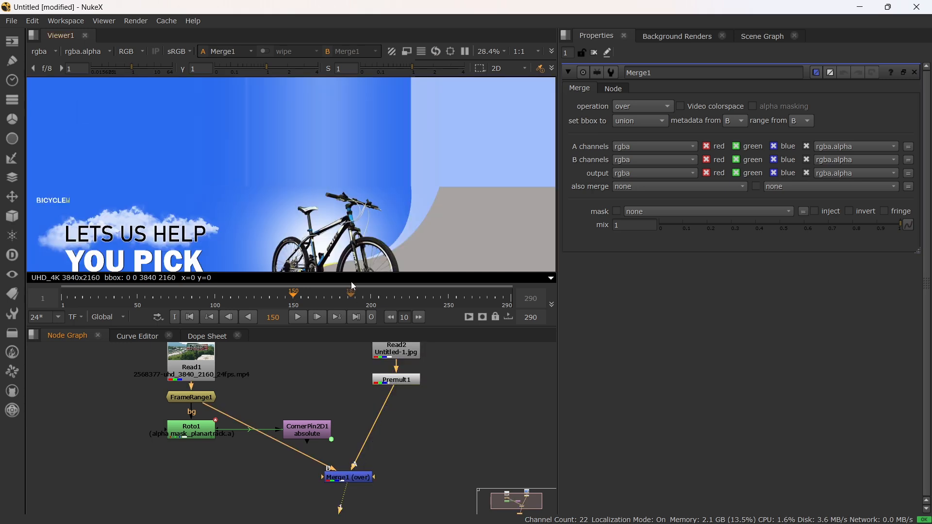
scroll(348, 236, "down", 4)
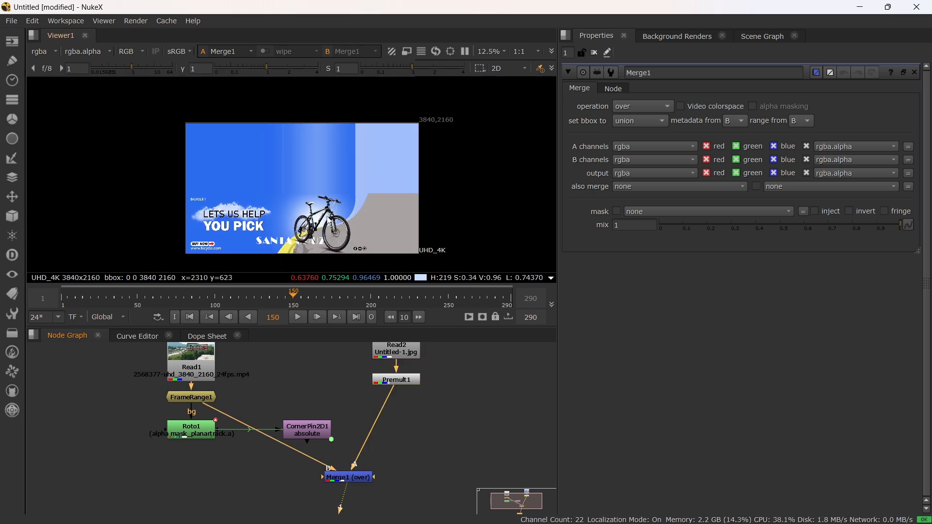
Insert CornerPin2D1 between Premult1 and Merge1's A input so the banner passes through the corner pin
middle_click_drag(346, 432, 346, 397)
scroll(349, 396, "down", 2)
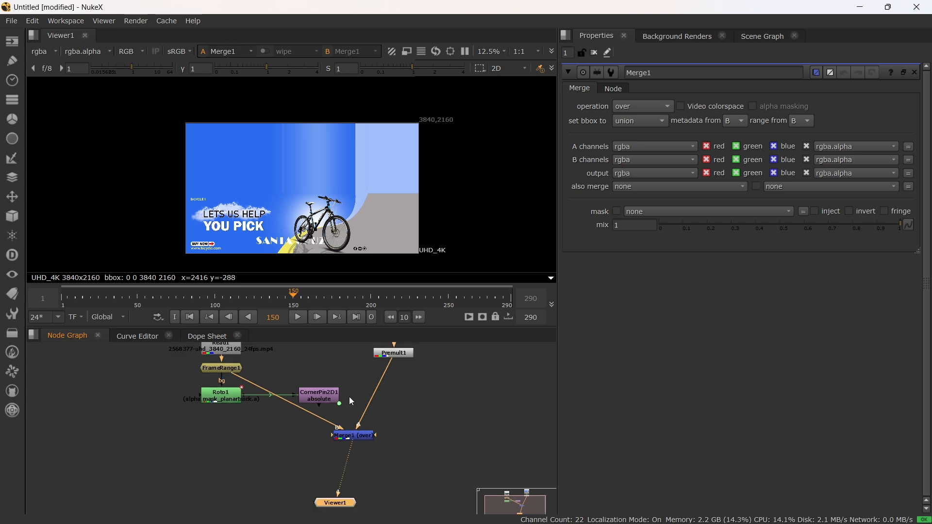
scroll(348, 397, "up", 4)
left_click_drag(325, 448, 384, 436)
left_click_drag(365, 489, 428, 431)
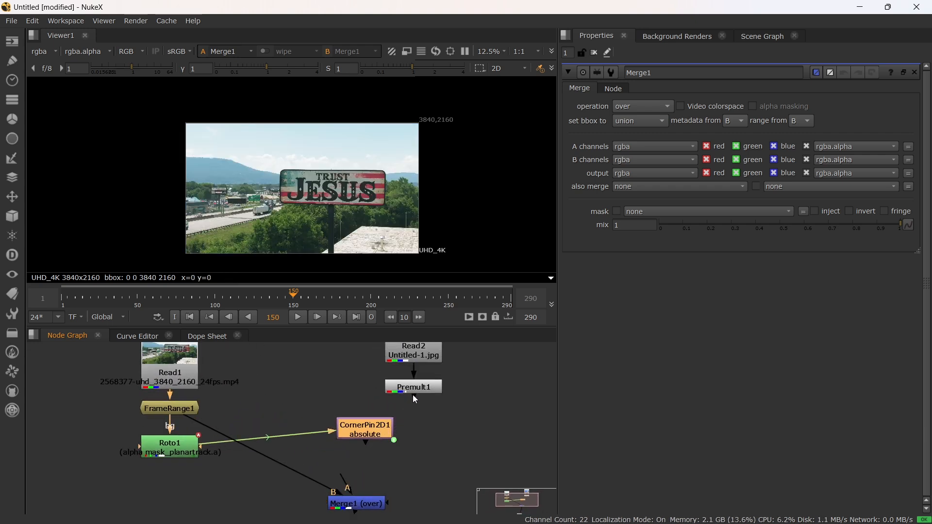
left_click_drag(415, 399, 368, 438)
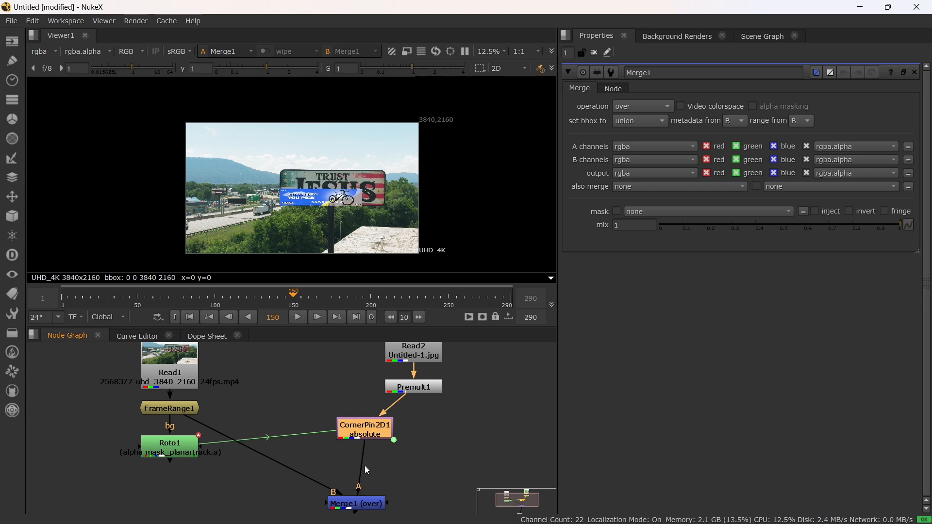
middle_click_drag(368, 471, 362, 439)
scroll(337, 212, "up", 2)
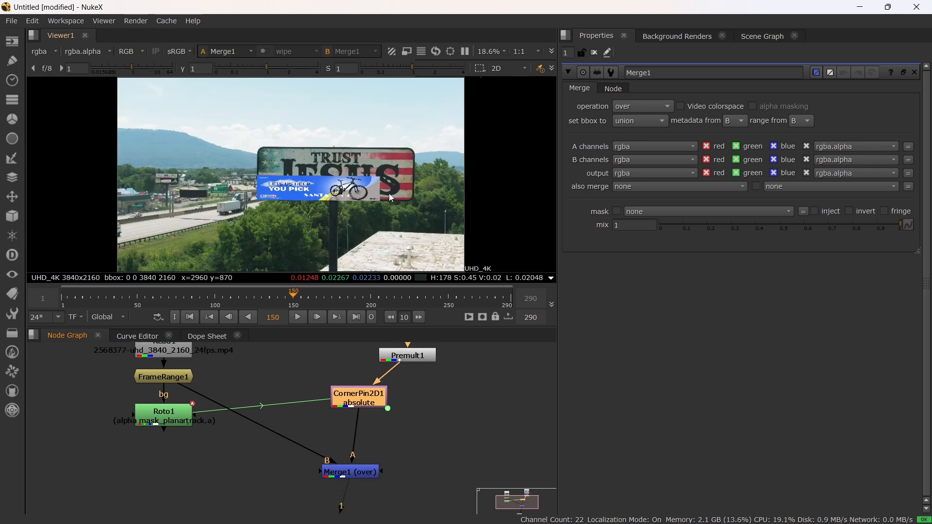
Reposition CornerPin2D1 beneath Premult1 and move Merge1 slightly right to tidy the node layout
scroll(378, 434, "down", 3)
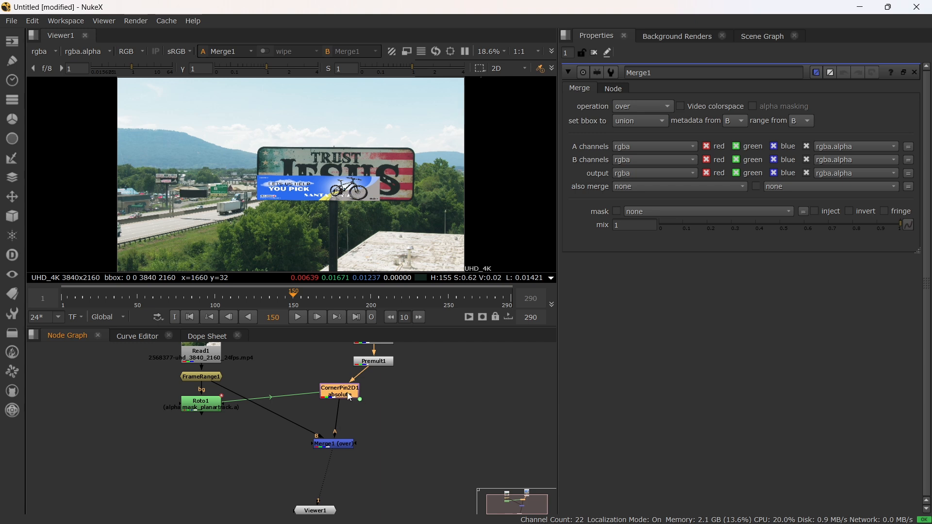
left_click_drag(350, 397, 381, 395)
scroll(361, 438, "down", 2)
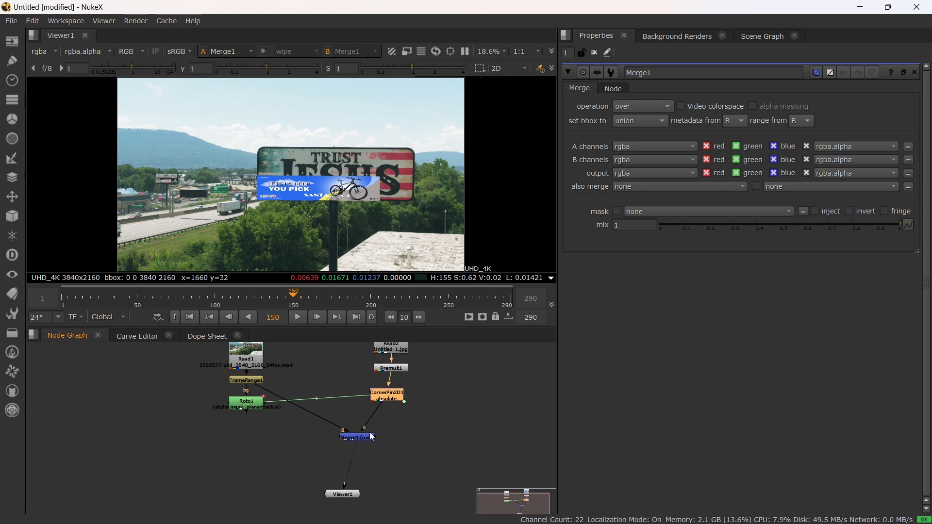
left_click(372, 438)
left_click_drag(349, 476, 371, 438)
left_click(429, 420)
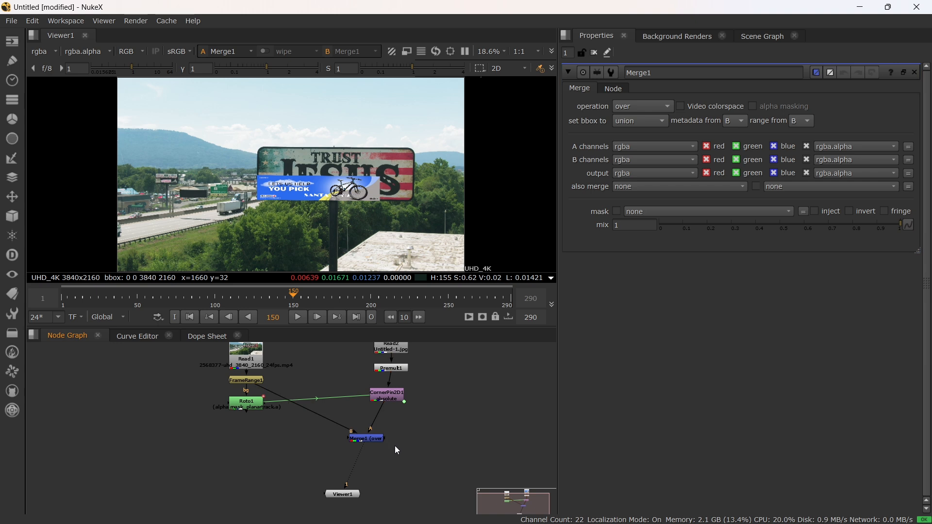
scroll(395, 445, "up", 1)
middle_click_drag(395, 446, 346, 490)
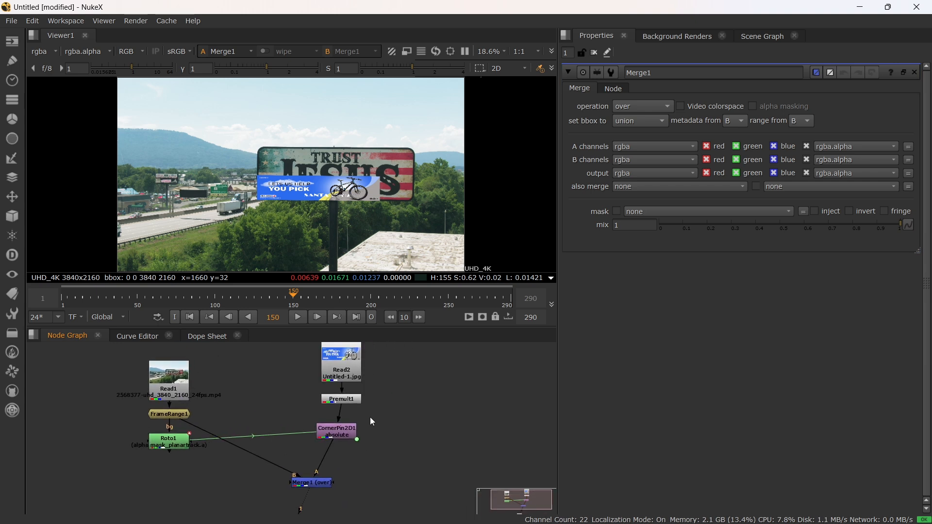
Open Roto1, display it in the viewer, and duplicate its Bezier1 shape within PlanarTrackLayer1
left_click(164, 446)
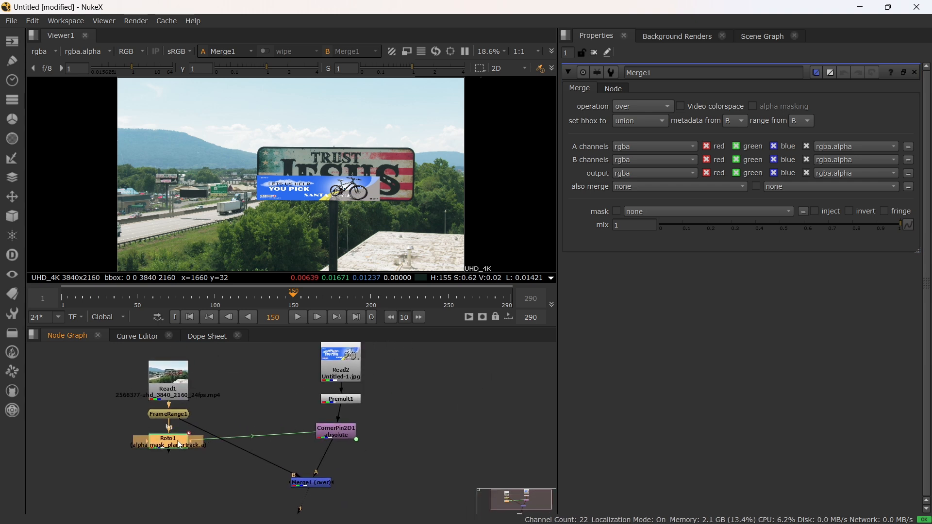
double_click(179, 445)
left_click(666, 276)
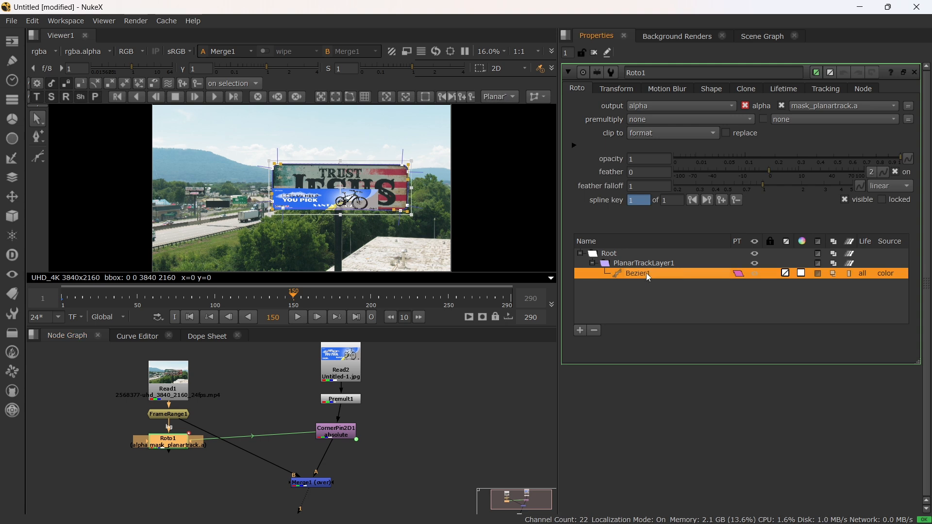
key("1")
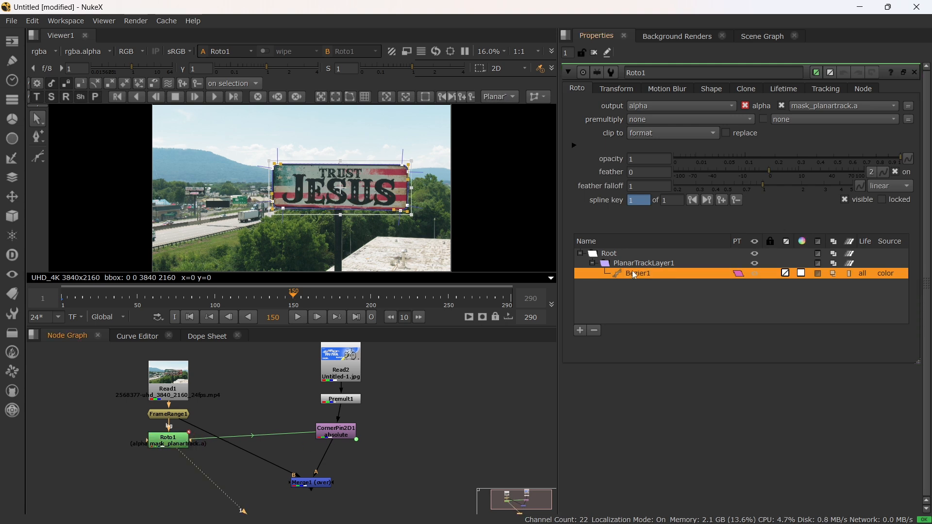
right_click(635, 276)
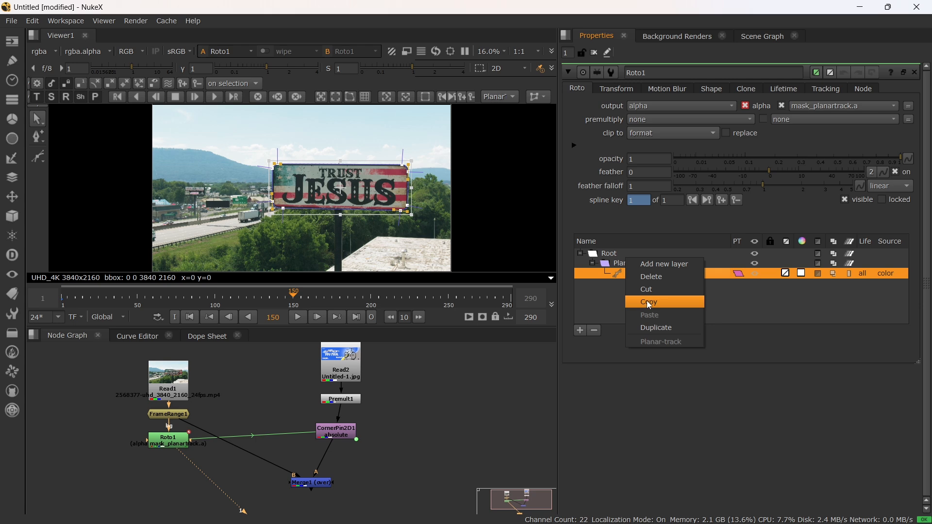
left_click(656, 328)
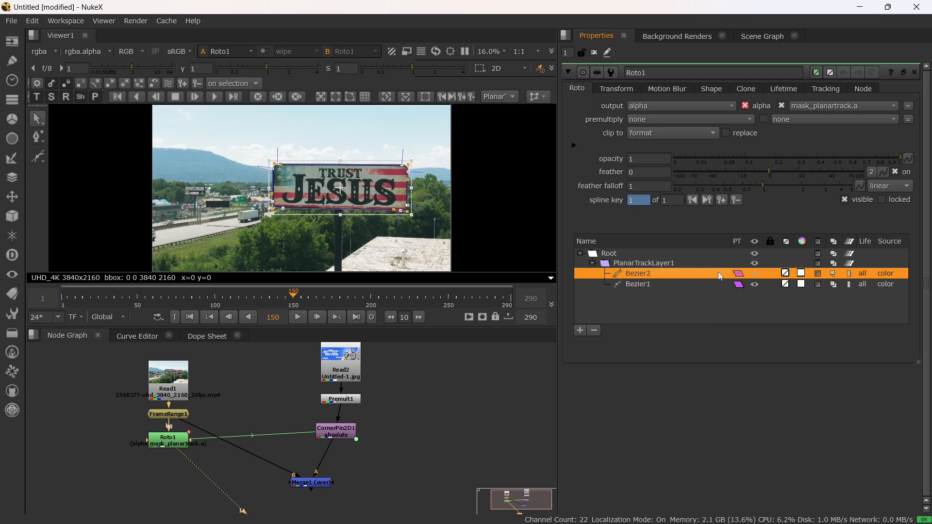
Set the viewer's frame range to Input and go to frame 1
left_click(174, 441)
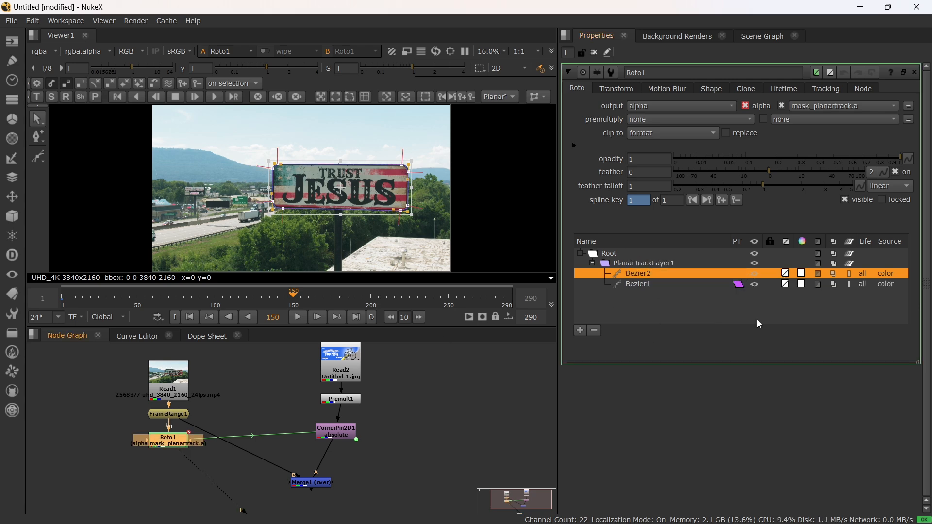
scroll(342, 177, "up", 3)
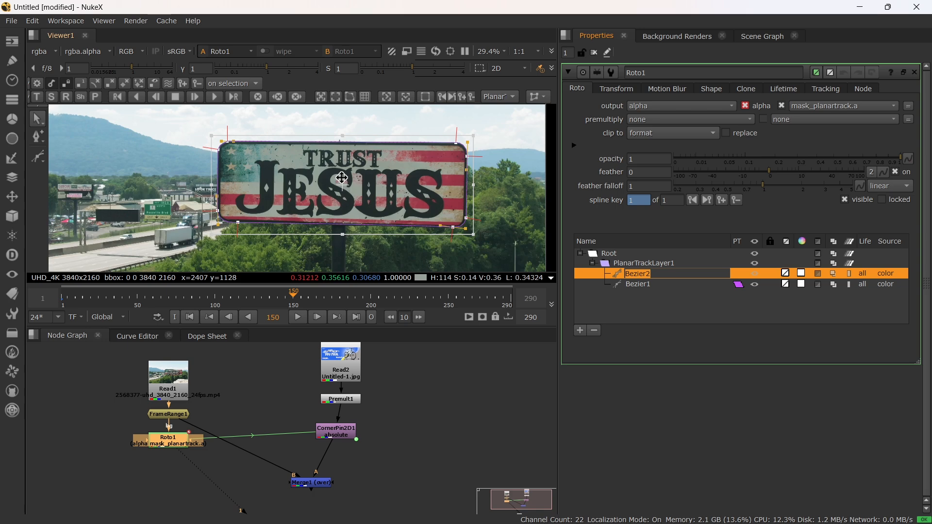
scroll(342, 178, "up", 1)
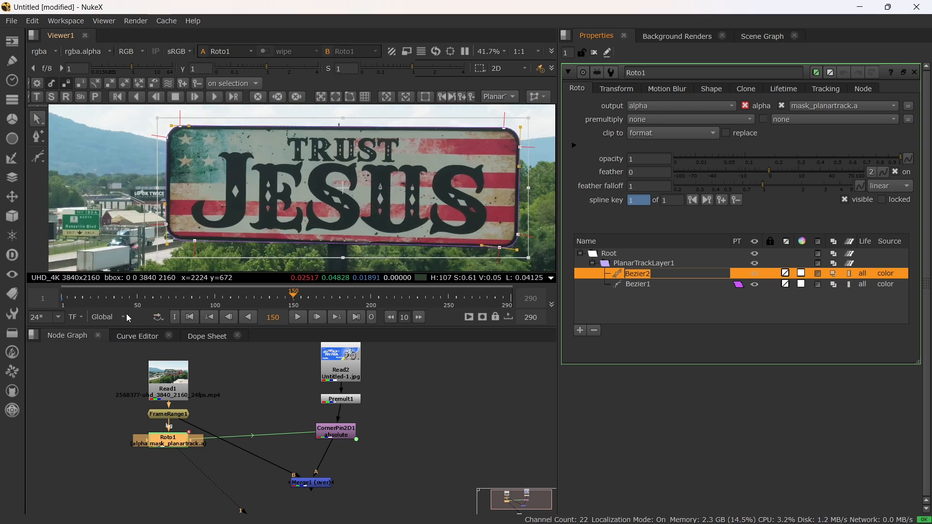
left_click(110, 318)
left_click(115, 341)
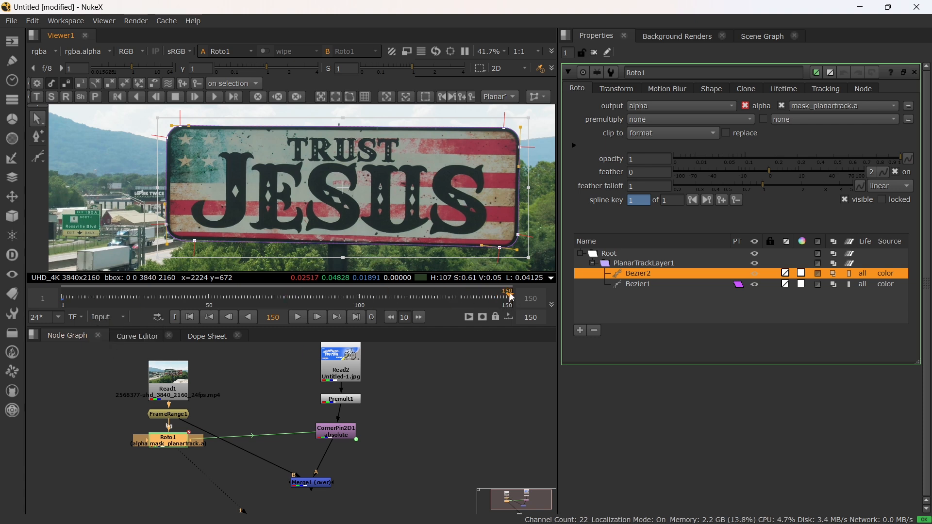
left_click_drag(513, 298, 260, 294)
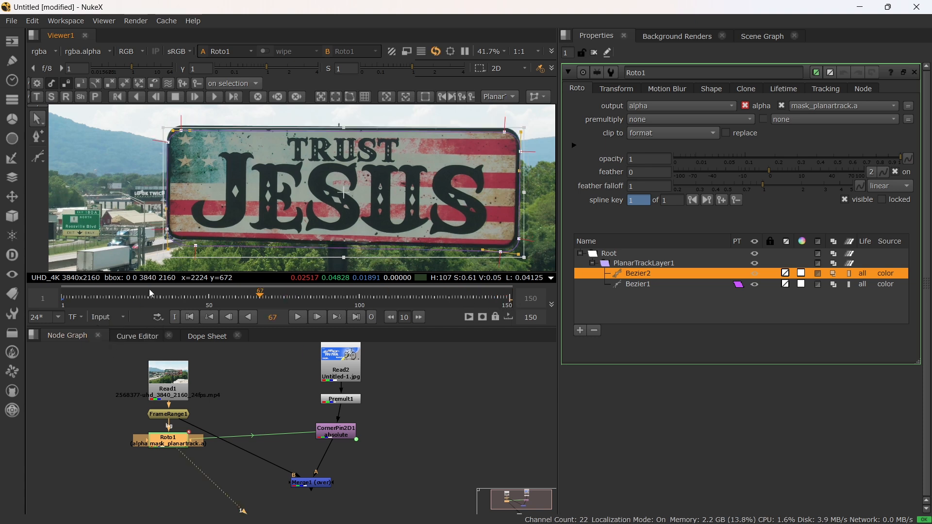
left_click(65, 301)
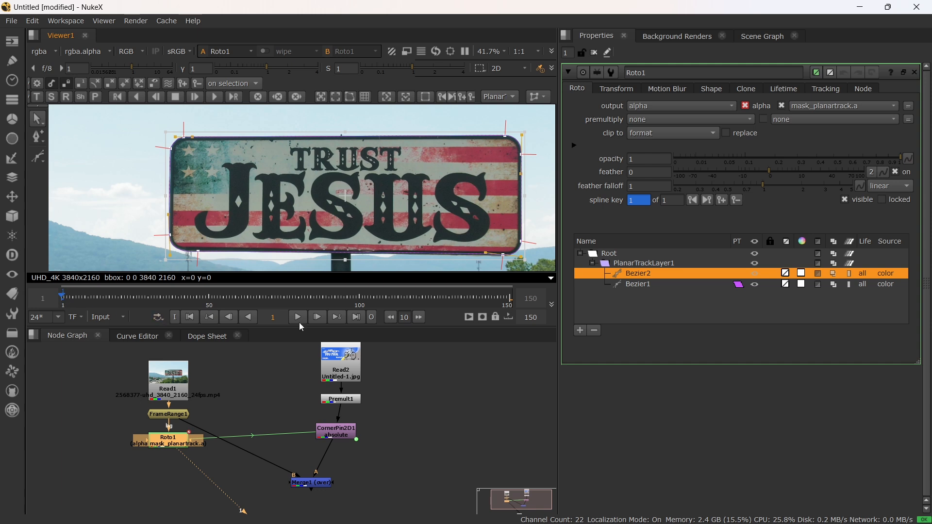
Play the clip briefly from frame 1 to check the tracked roto shapes, and return to frame 1
left_click(300, 320)
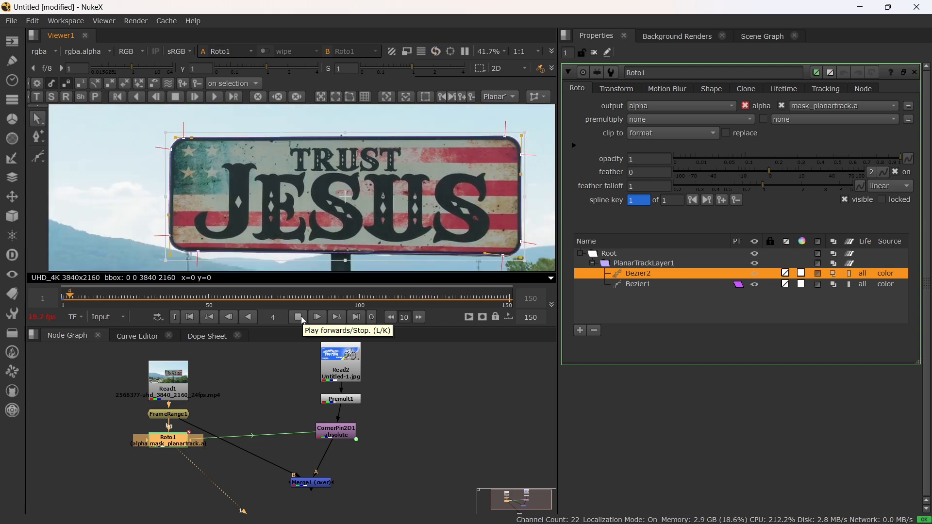
left_click(303, 320)
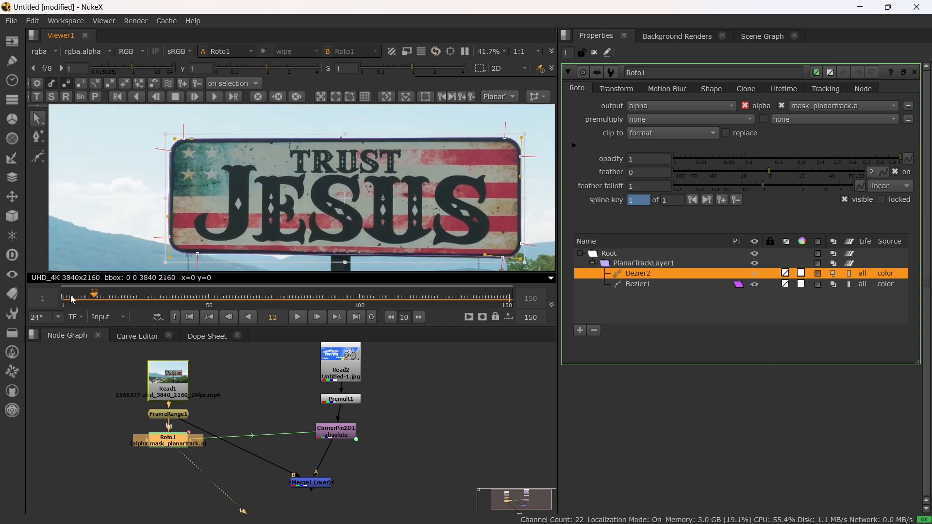
left_click_drag(73, 300, 63, 299)
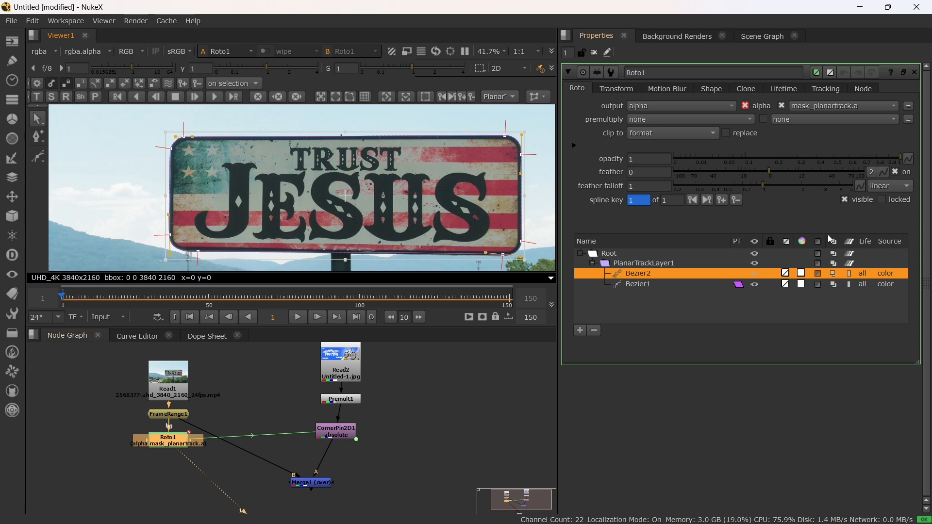
Delete Bezier2's spline key at frame 1 and turn on ripple edit for all frames
left_click(738, 202)
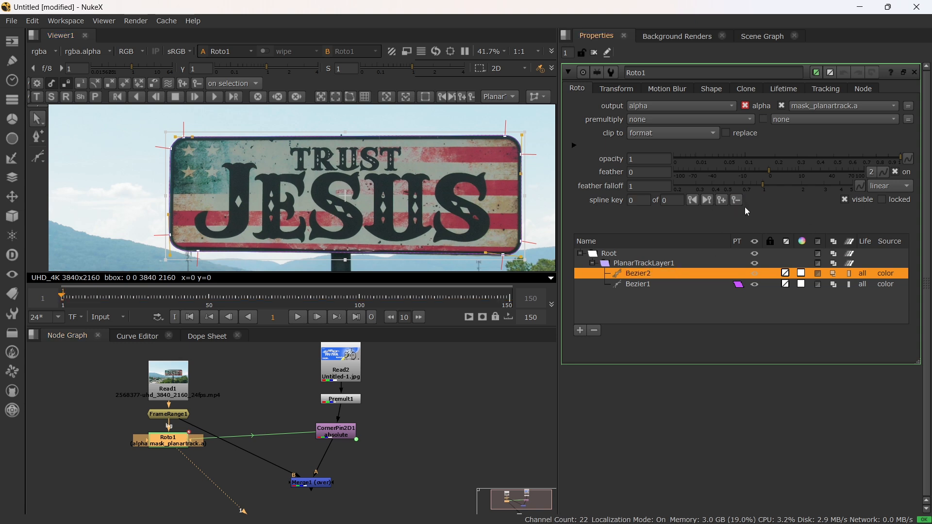
left_click(168, 84)
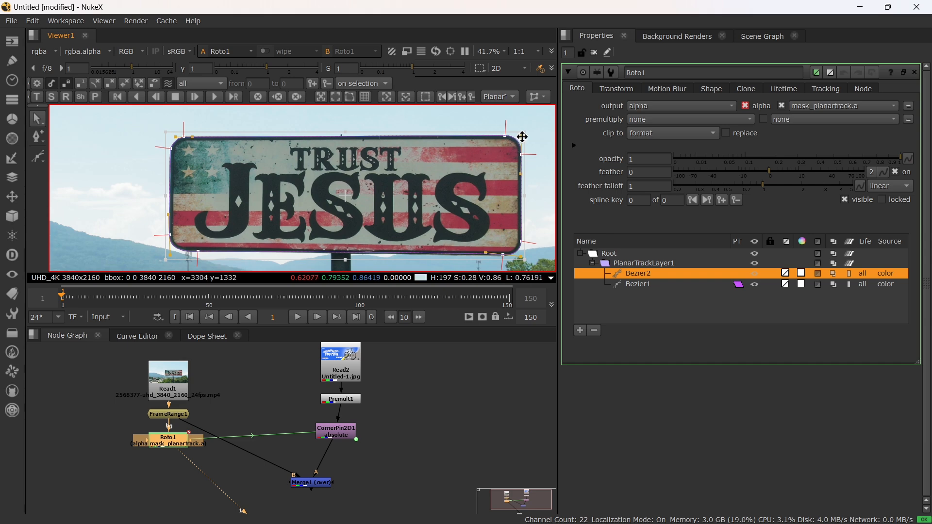
Shrink Bezier2 inside the sign's dark frame and fit its upper-left corner points to the frame's inner edge
left_click_drag(523, 137, 510, 149)
scroll(175, 148, "up", 7)
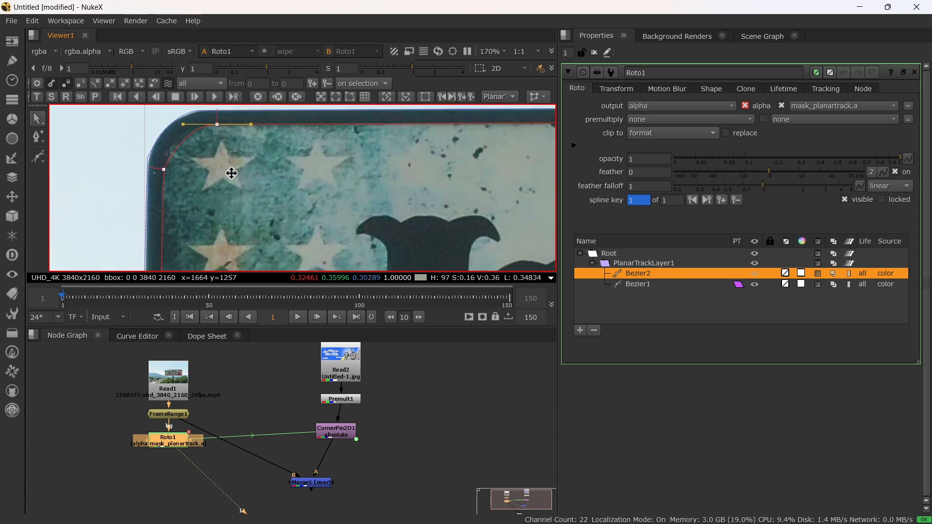
middle_click_drag(232, 173, 236, 201)
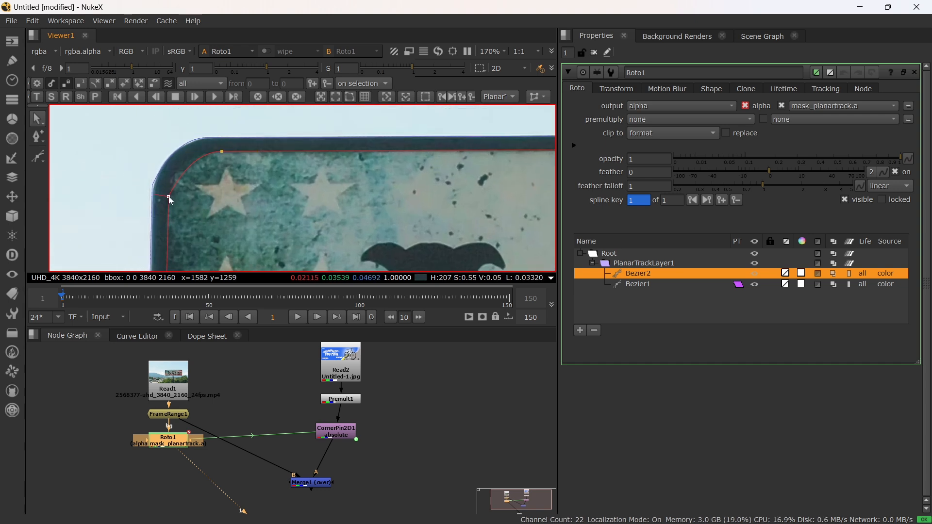
left_click_drag(171, 201, 168, 191)
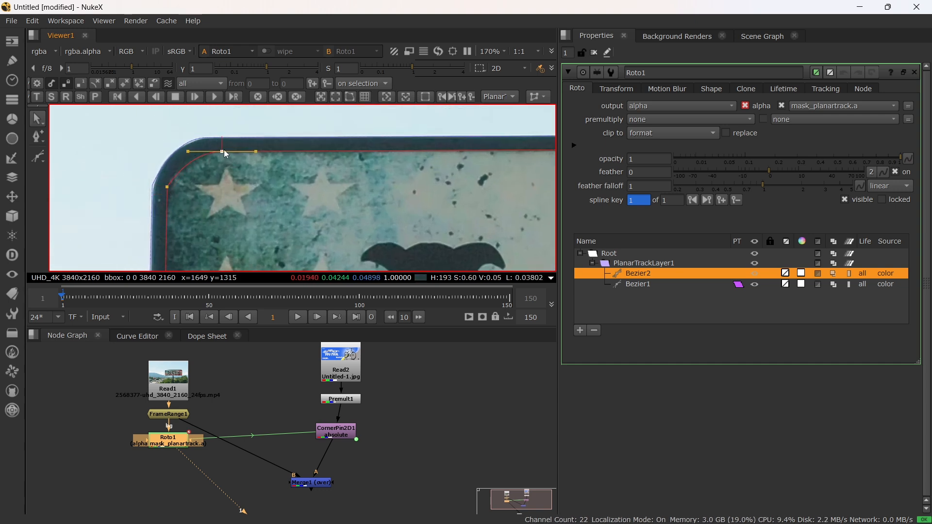
Adjust Bezier2's upper-right corner points to follow the inner edge of the sign's dark frame
scroll(359, 171, "down", 3)
middle_click_drag(448, 184, 244, 173)
middle_click_drag(482, 169, 327, 166)
scroll(333, 150, "up", 3)
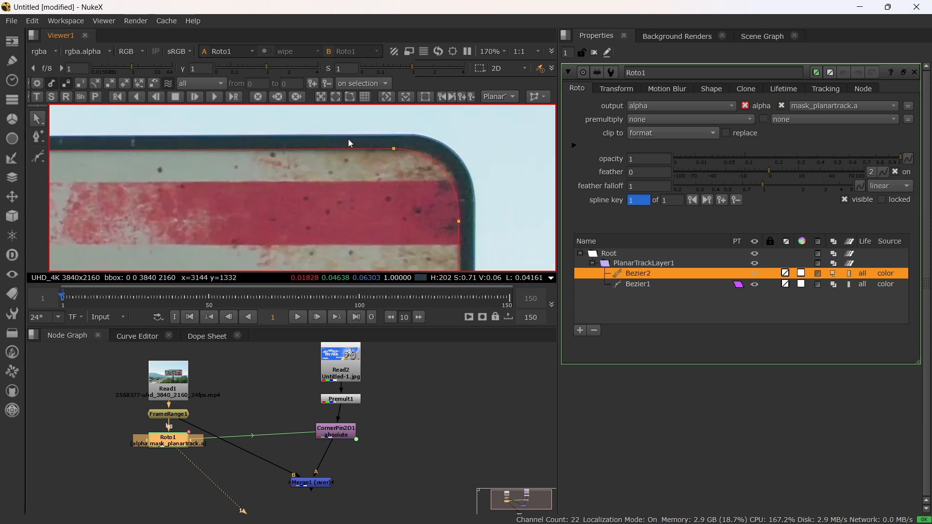
left_click(393, 155)
left_click(392, 151)
left_click(383, 136)
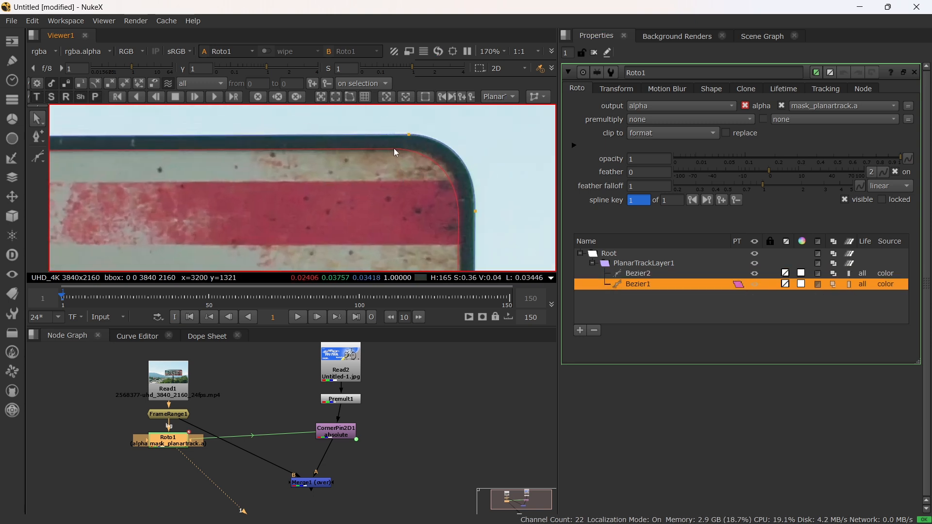
left_click(394, 148)
left_click(381, 135)
left_click(396, 150)
left_click(393, 149)
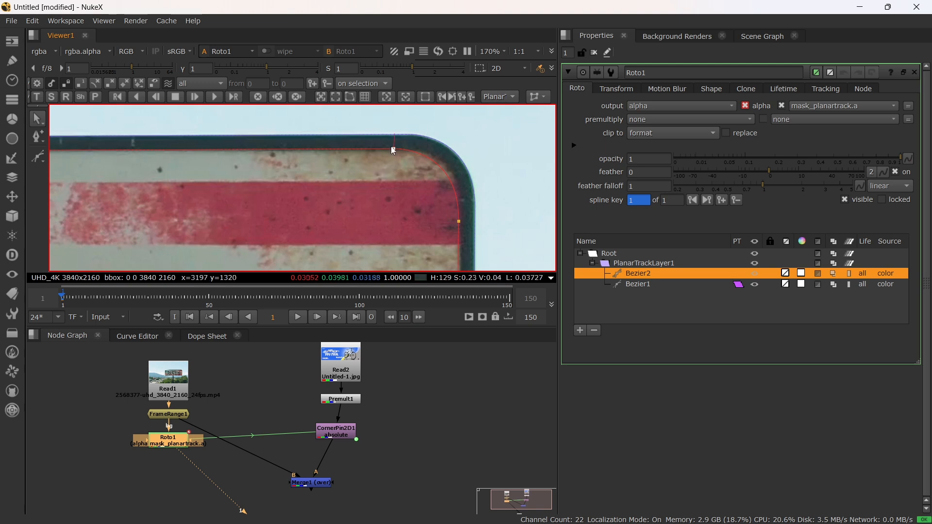
left_click_drag(402, 150, 409, 150)
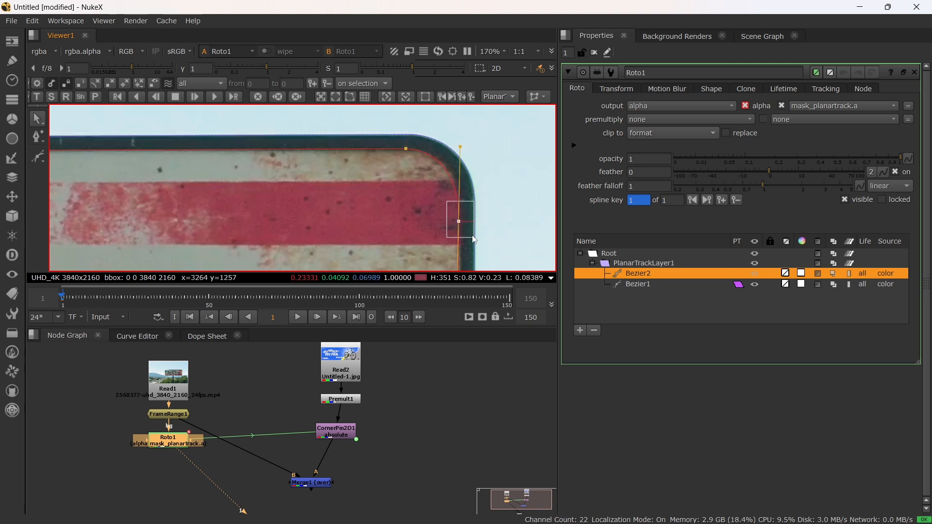
left_click_drag(474, 239, 464, 224)
Adjust Bezier2's lower-right corner points to follow the inner edge of the sign's dark frame
scroll(457, 221, "down", 3)
middle_click_drag(457, 227, 435, 117)
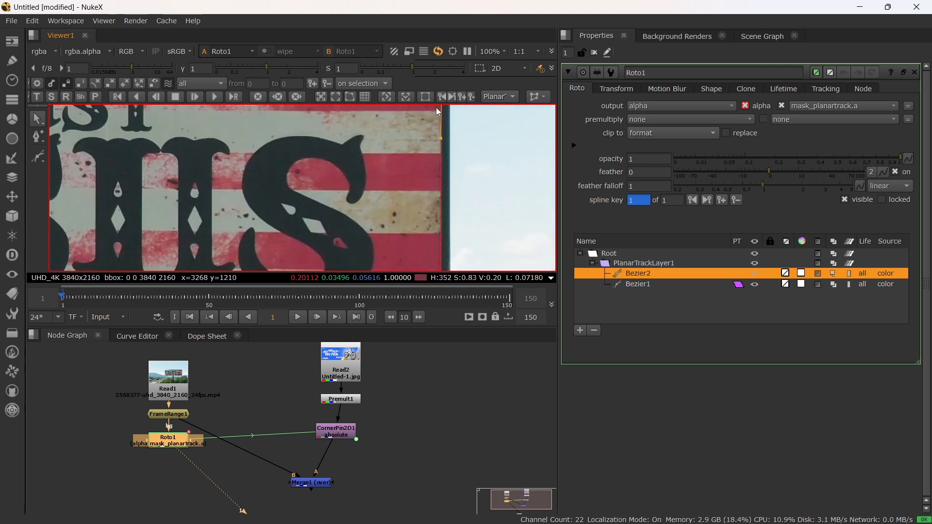
middle_click_drag(439, 265, 464, 200)
scroll(464, 200, "up", 4)
left_click(458, 173)
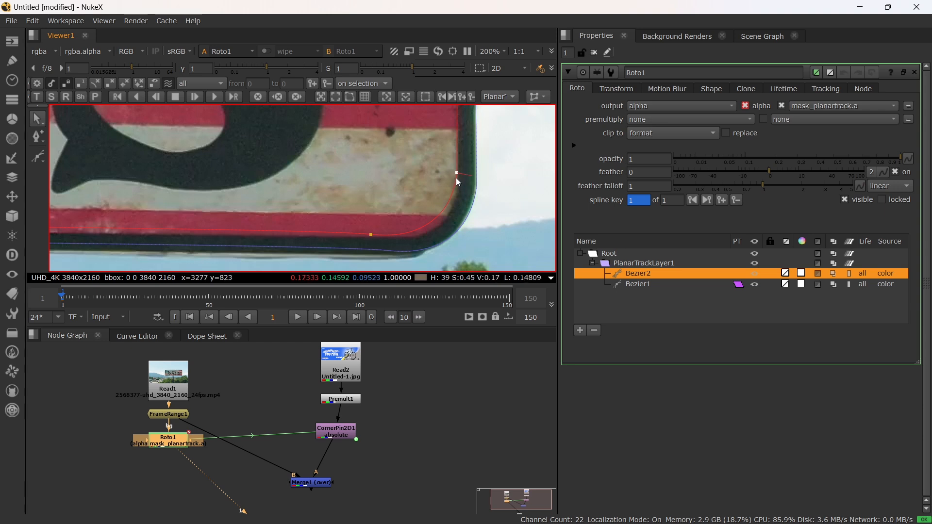
left_click_drag(360, 223, 376, 236)
scroll(258, 230, "down", 3)
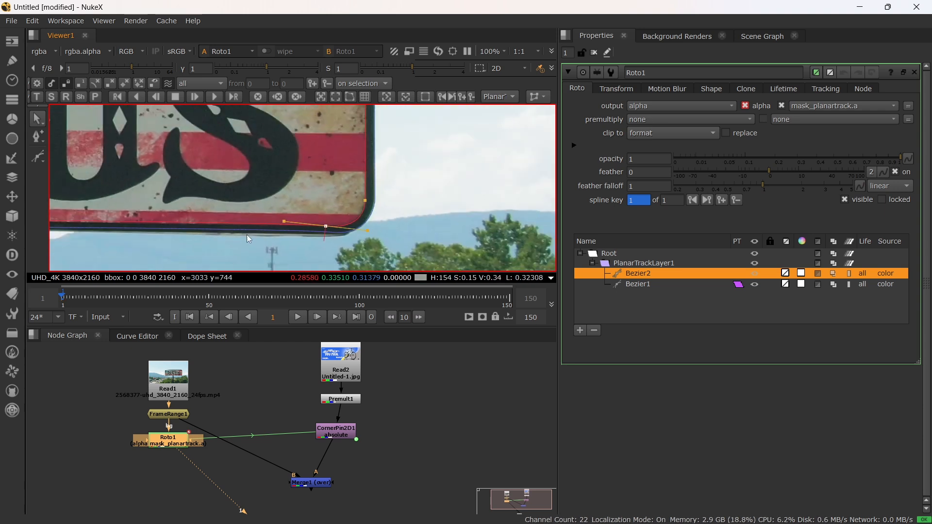
Fit Bezier2's lower-left corner points to the inner edge of the sign's dark frame
middle_click_drag(246, 236, 448, 235)
middle_click_drag(275, 234, 413, 230)
middle_click_drag(136, 224, 331, 239)
scroll(168, 214, "up", 3)
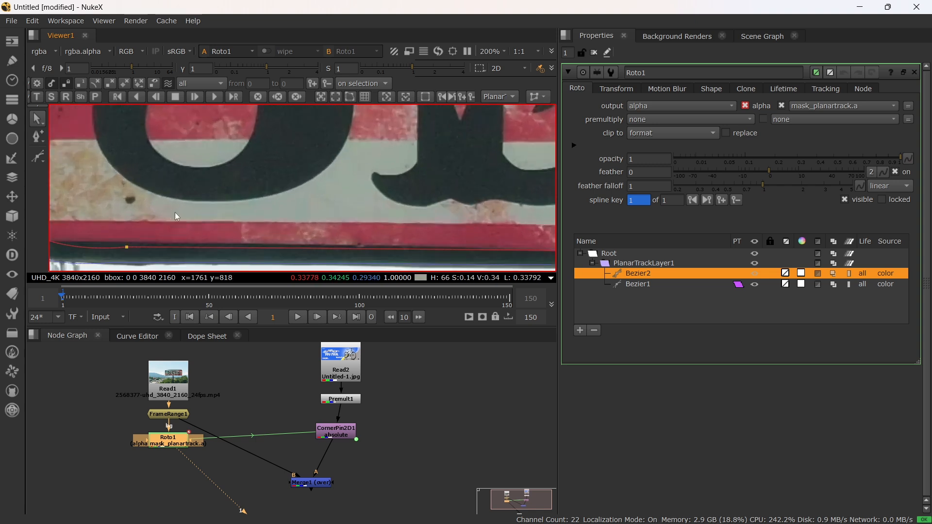
middle_click_drag(175, 211, 296, 204)
mouse_move(218, 209)
left_mouse_down()
mouse_move(284, 255)
mouse_move(251, 226)
left_mouse_up()
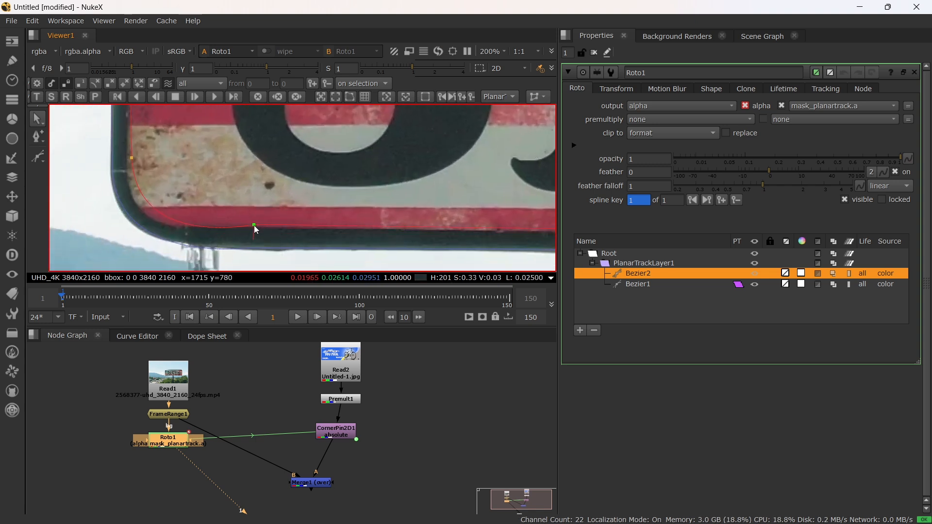
left_click_drag(107, 141, 126, 161)
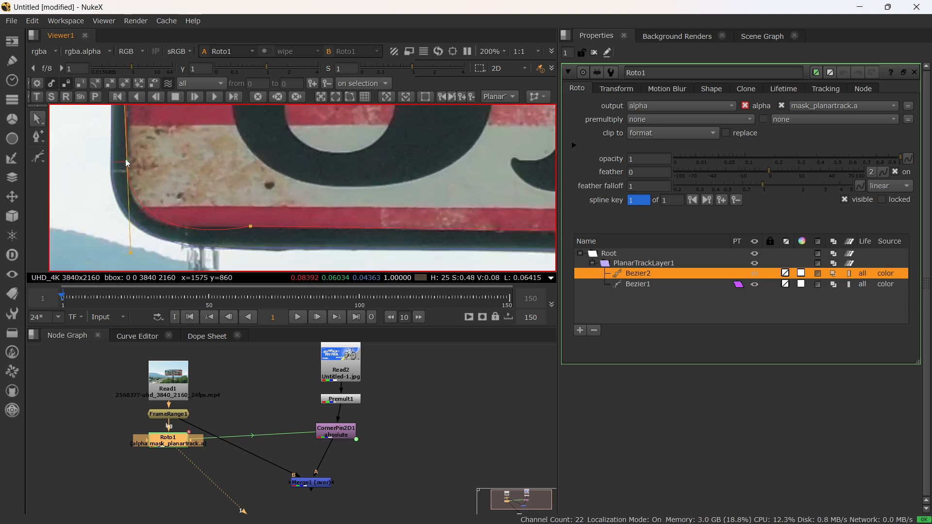
left_click_drag(197, 195, 222, 227)
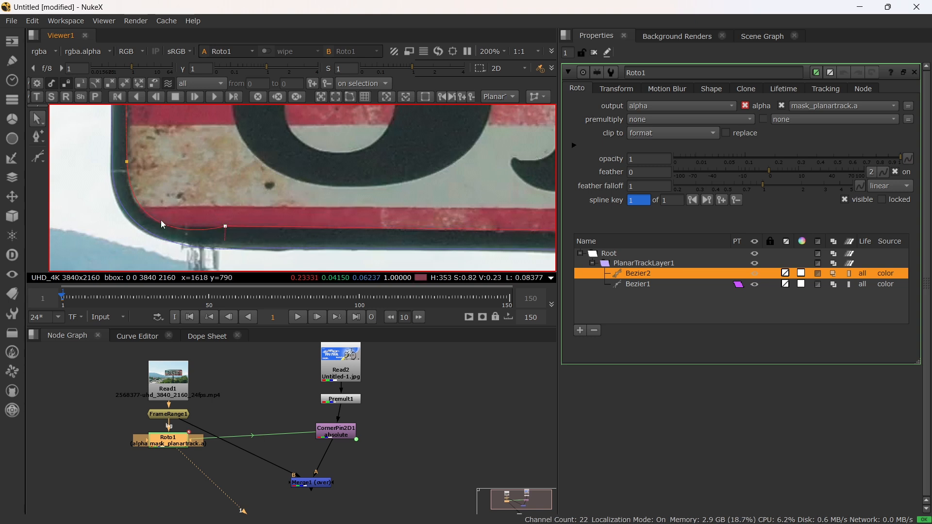
left_click(140, 170)
left_click_drag(96, 136, 126, 150)
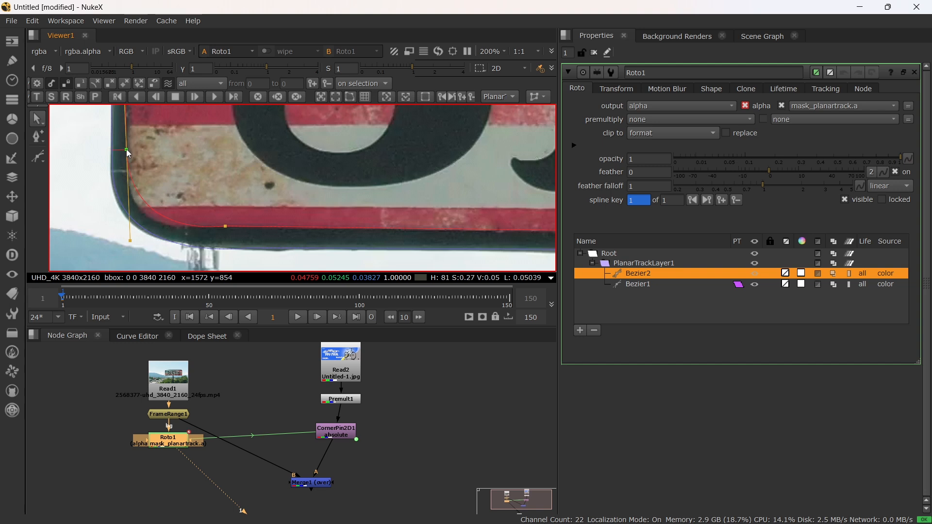
Refine Bezier2's lower-left corner points against the inner edge of the dark frame and check the outline around the whole sign
left_click_drag(183, 200, 199, 227)
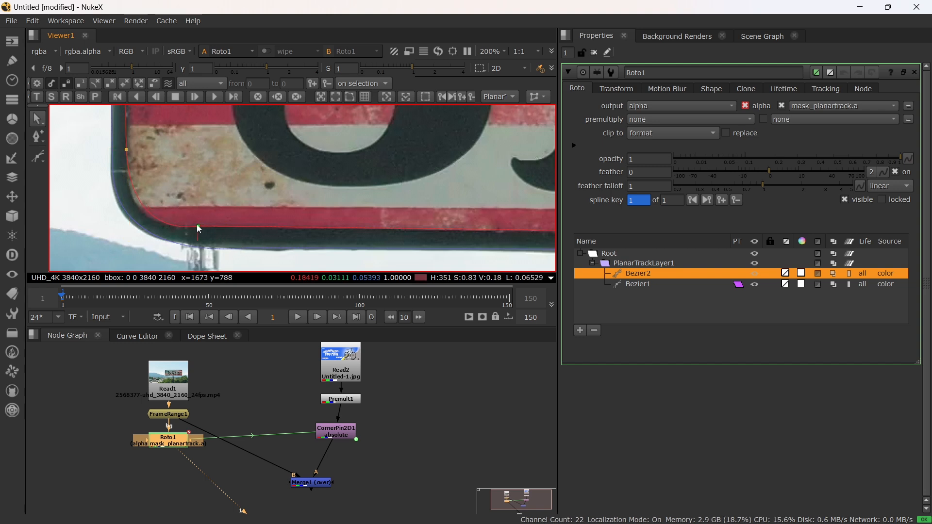
left_click_drag(89, 135, 152, 178)
left_click_drag(126, 150, 124, 154)
scroll(144, 165, "down", 4)
middle_click_drag(171, 140, 198, 238)
scroll(184, 192, "up", 3)
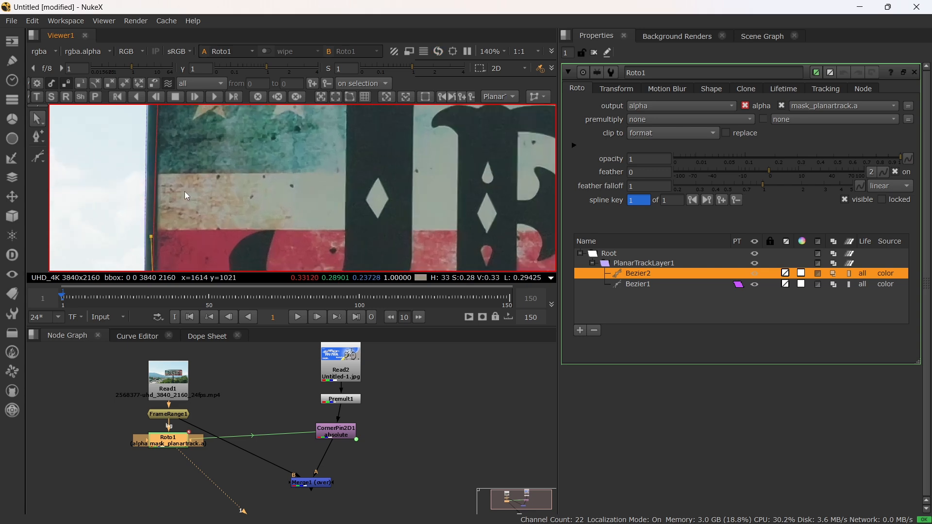
middle_click_drag(196, 127, 220, 241)
scroll(205, 184, "down", 3)
scroll(307, 222, "down", 3)
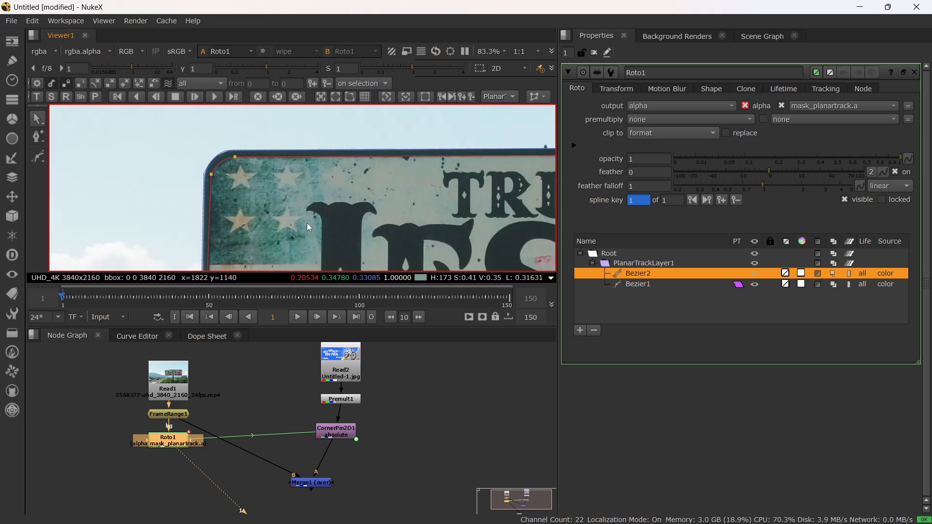
middle_click_drag(347, 268, 222, 191)
scroll(284, 212, "down", 2)
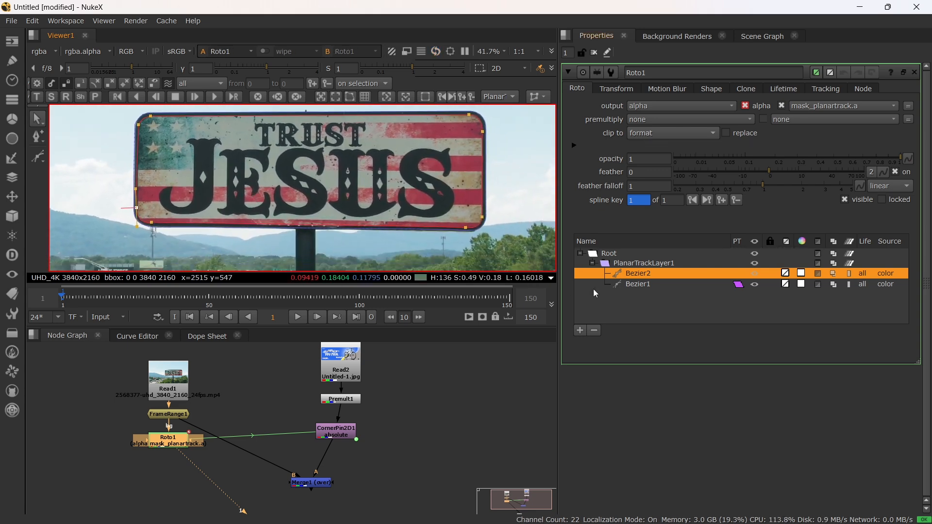
right_click(628, 274)
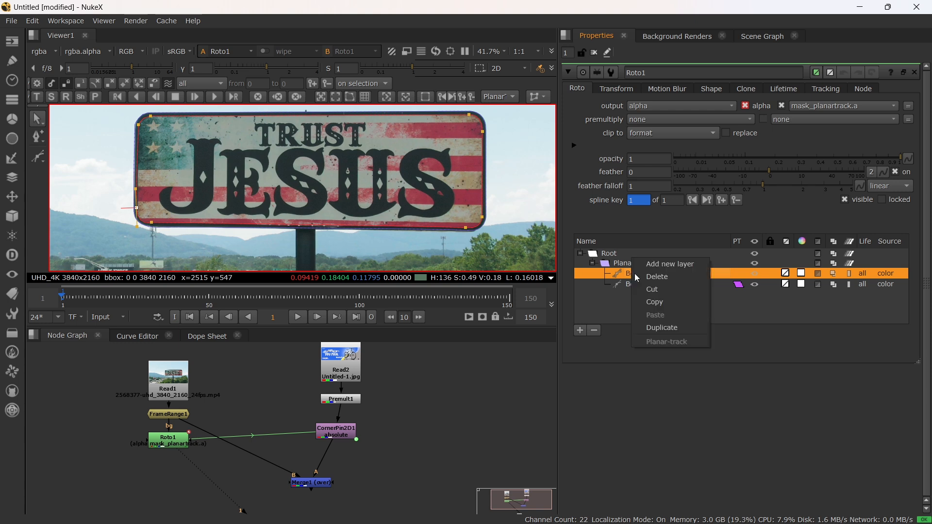
left_click(654, 302)
left_click(646, 285)
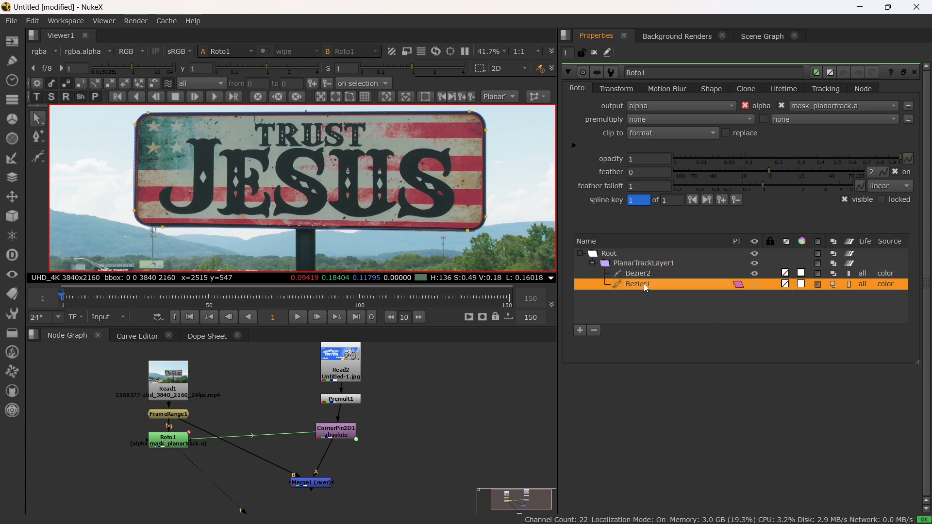
key("Tab")
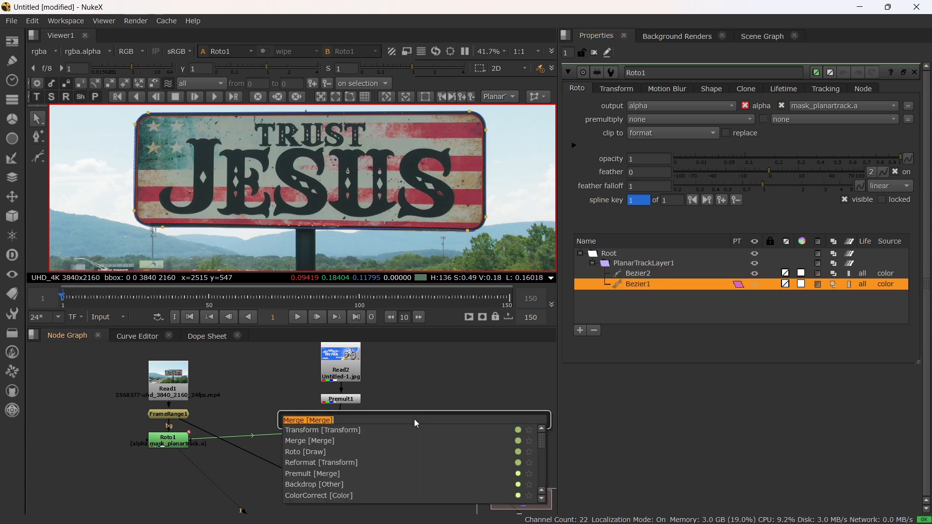
type("rotop")
key("Return")
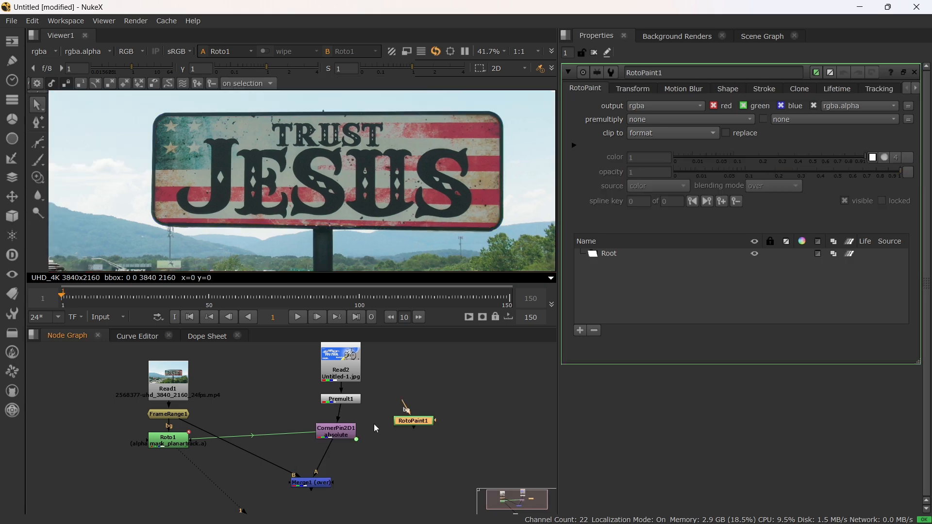
key("Delete")
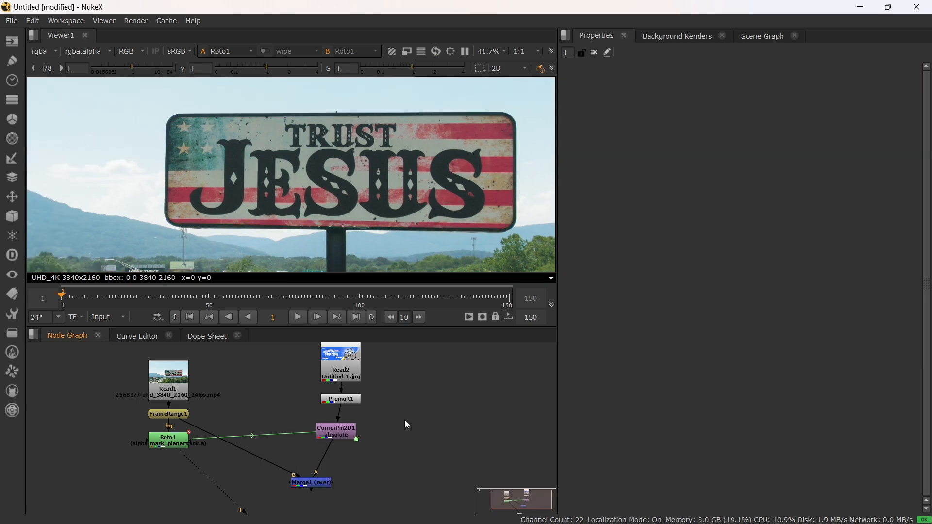
Add a second Roto node beside CornerPin2D1 in the node graph
key("Tab")
type("rot")
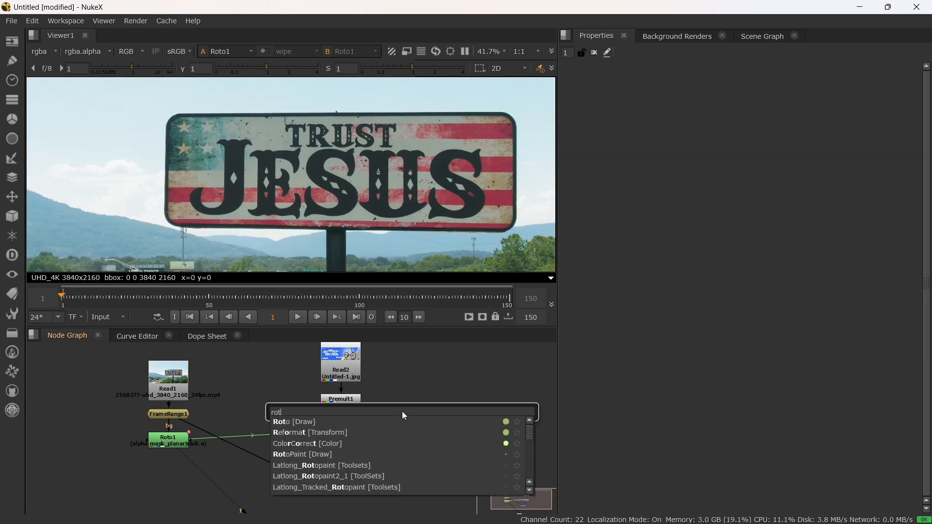
left_click(321, 422)
left_click_drag(404, 425, 408, 419)
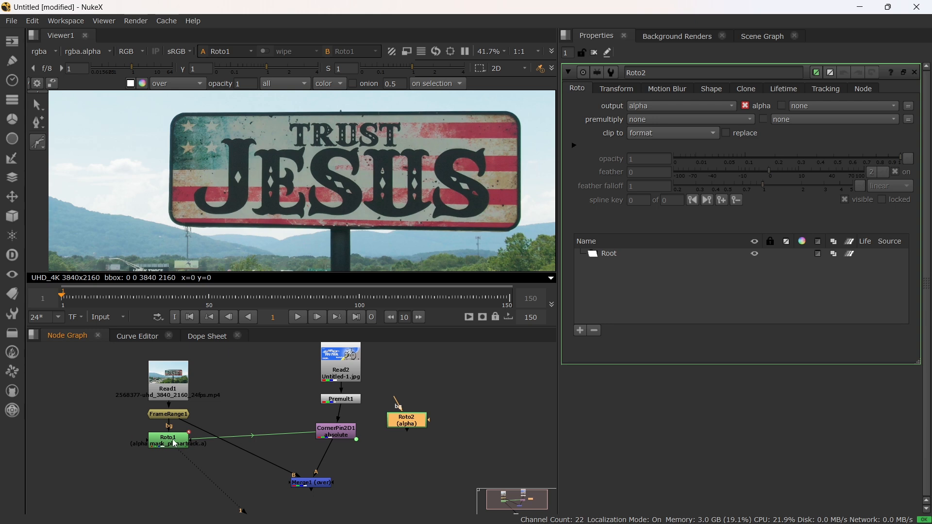
Copy Bezier2 from Roto1 and paste it into the Root layer of Roto2
double_click(170, 439)
right_click(643, 279)
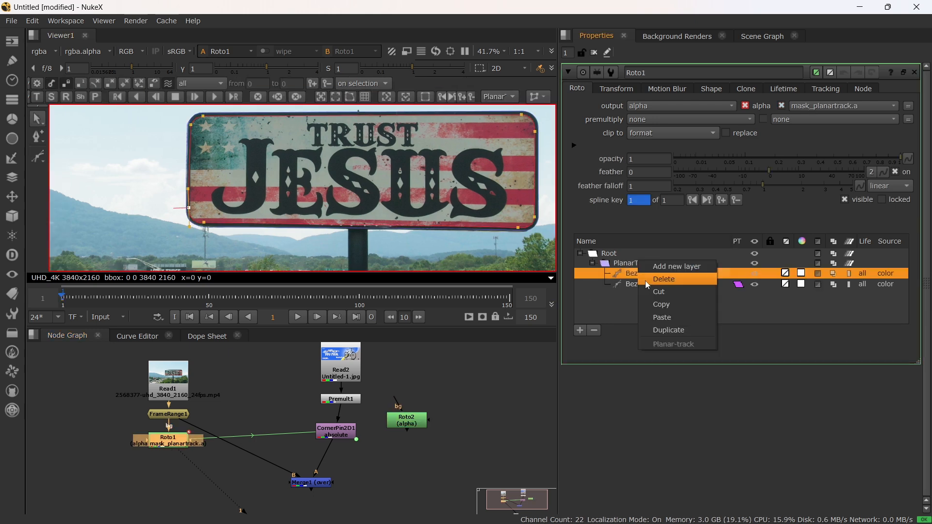
left_click(663, 305)
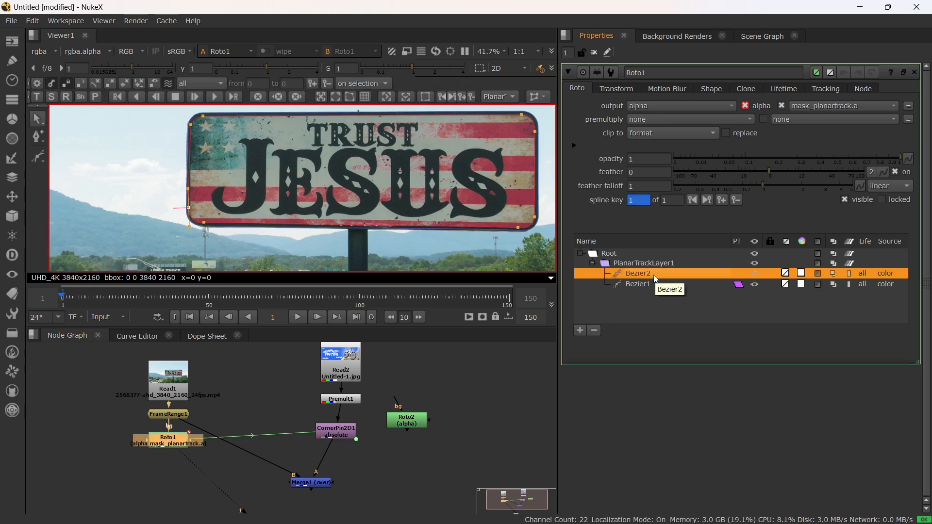
double_click(399, 420)
left_click(610, 254)
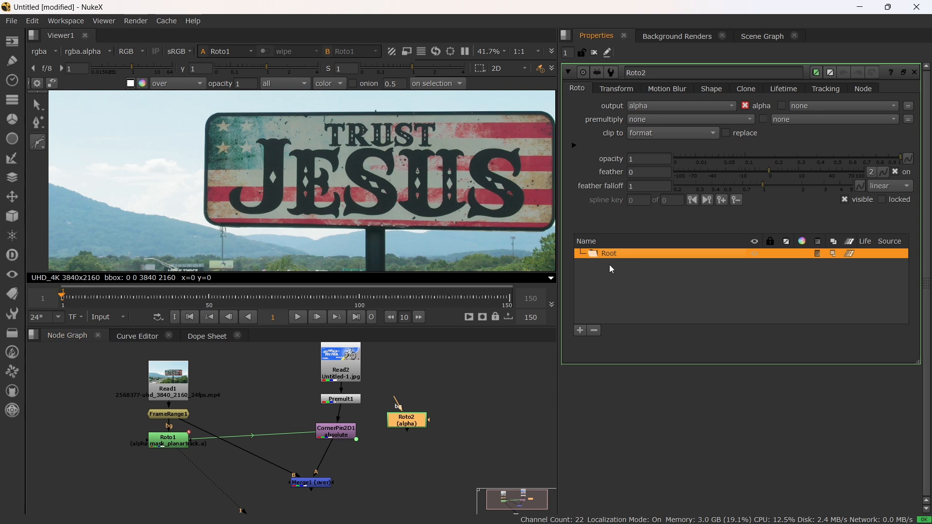
key("ctrl+v")
key("Return")
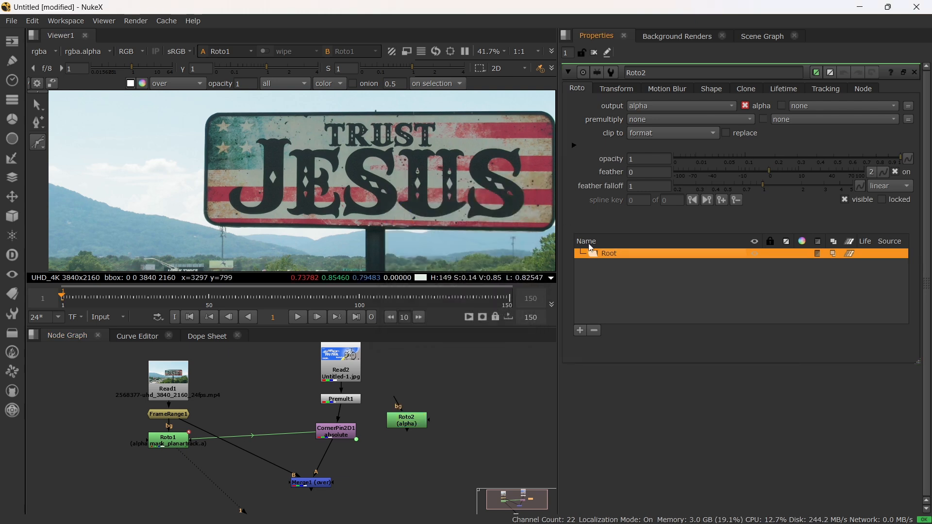
right_click(603, 255)
left_click(626, 292)
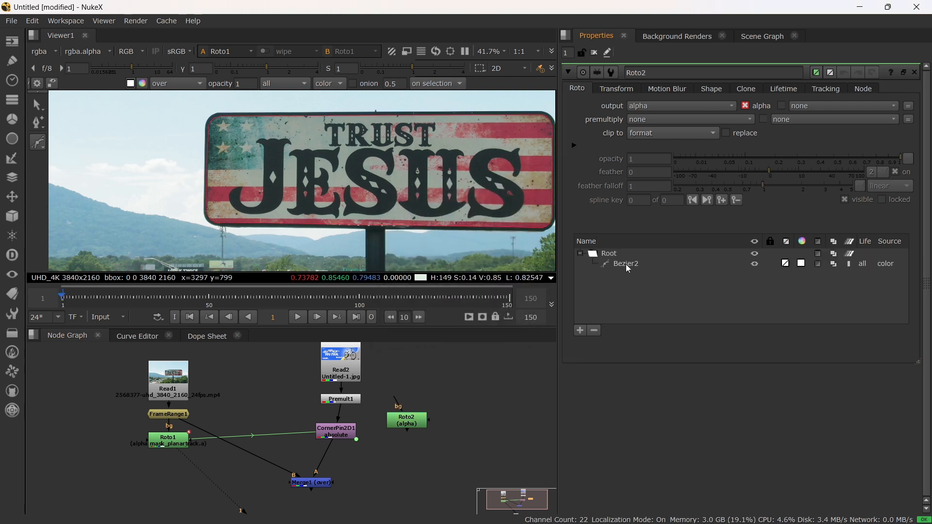
left_click(626, 265)
Move Roto2 aside and add a Copy node between it and CornerPin2D1
left_click_drag(416, 420, 431, 423)
scroll(384, 388, "up", 2)
middle_click_drag(383, 387, 349, 362)
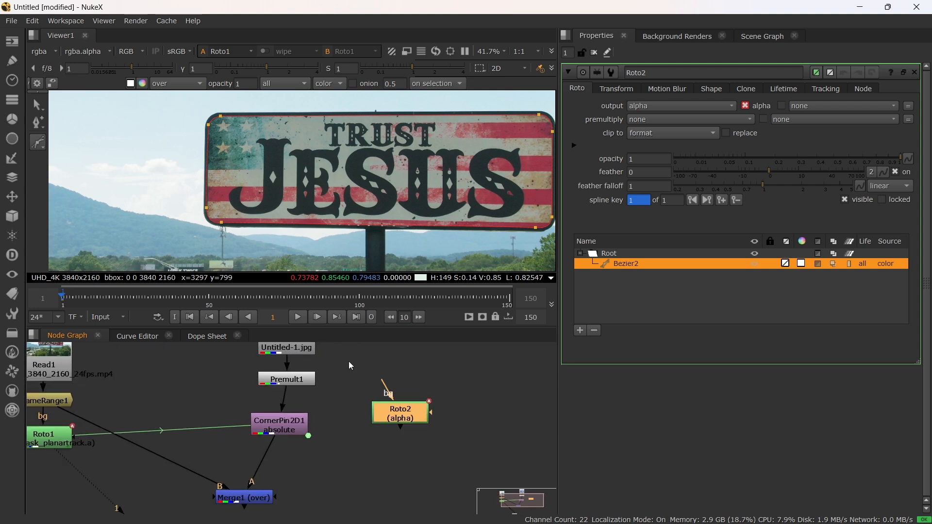
mouse_move(358, 399)
middle_mouse_down()
mouse_move(363, 421)
mouse_move(367, 411)
middle_mouse_up()
scroll(362, 421, "down", 2)
left_click_drag(398, 420, 429, 435)
left_click(385, 455)
key("Tab")
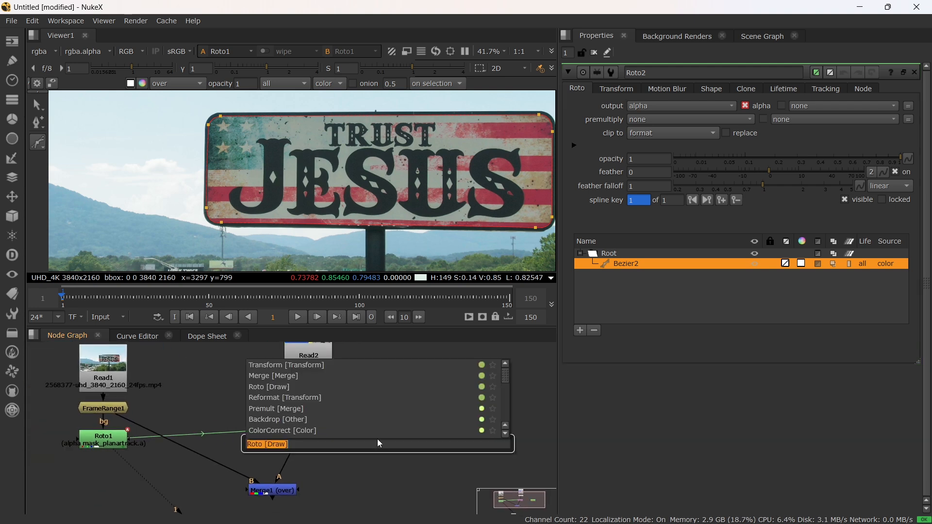
type("copy")
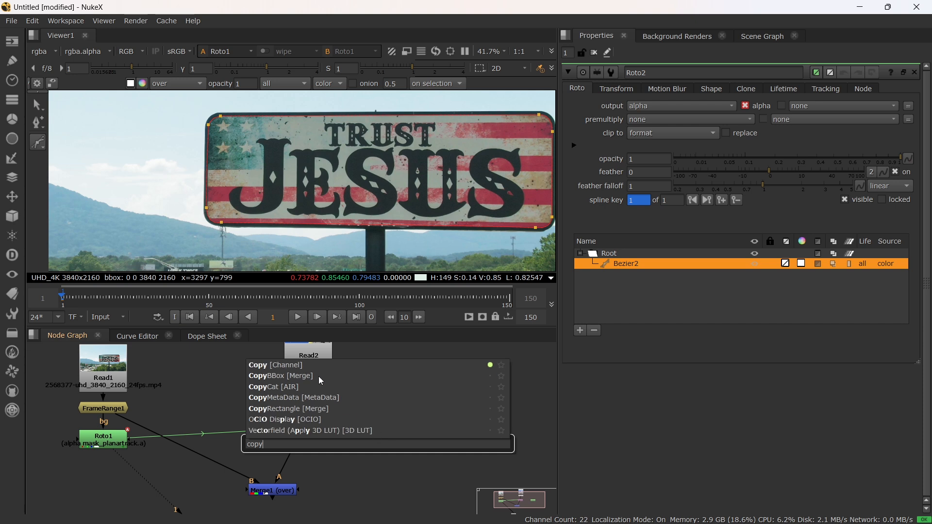
key("Return")
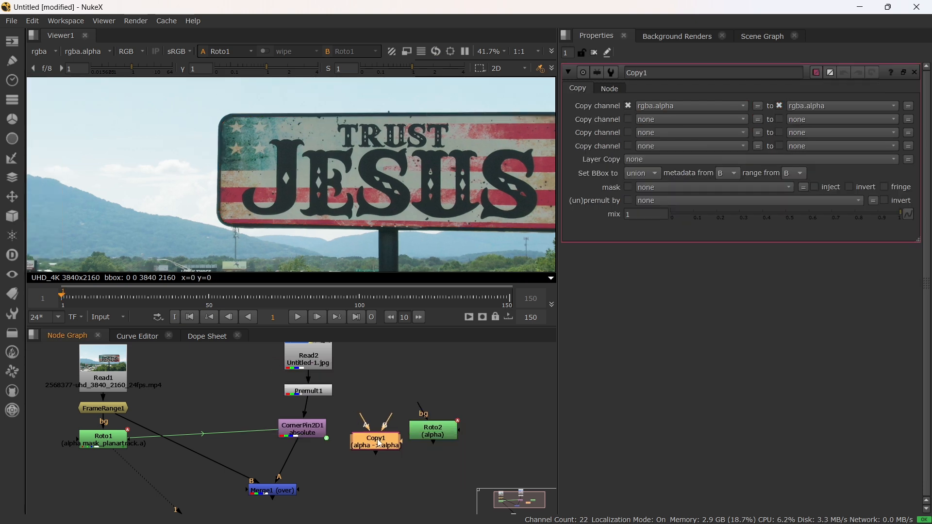
Connect Copy1's B input to Premult1 and its A input to Roto2
middle_click_drag(376, 393, 382, 389)
scroll(381, 387, "up", 2)
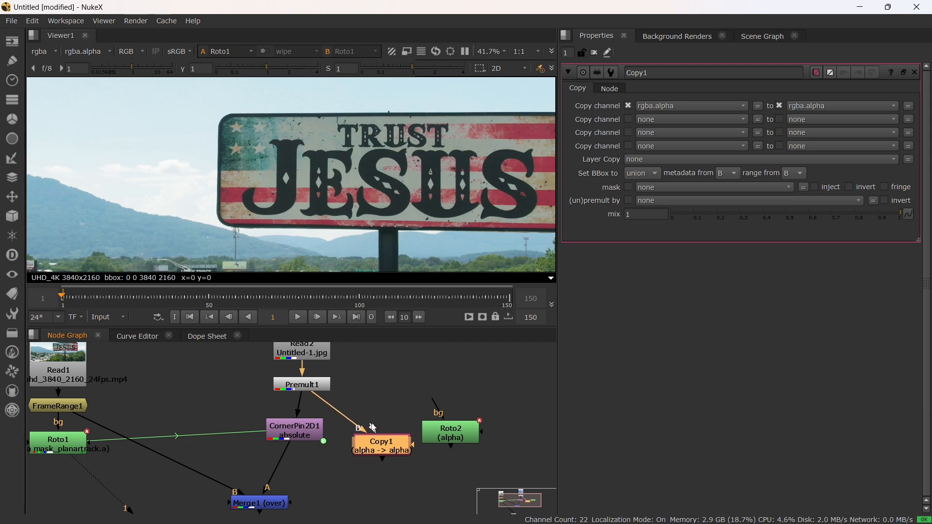
left_click_drag(436, 443, 463, 451)
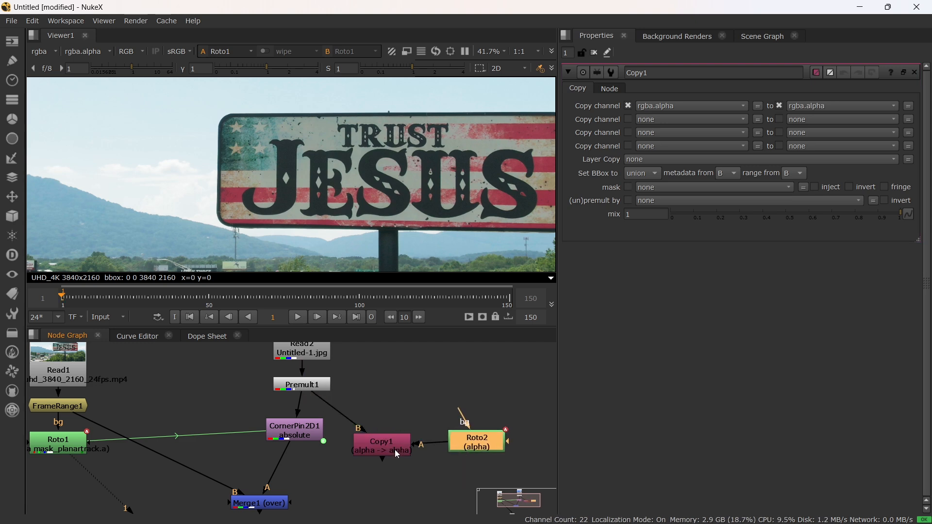
Add a Premult node directly below Copy1, fed by Copy1's output
scroll(410, 405, "down", 3)
middle_click_drag(384, 424, 392, 428)
left_click_drag(373, 402, 412, 408)
left_click(416, 418)
scroll(415, 388, "up", 3)
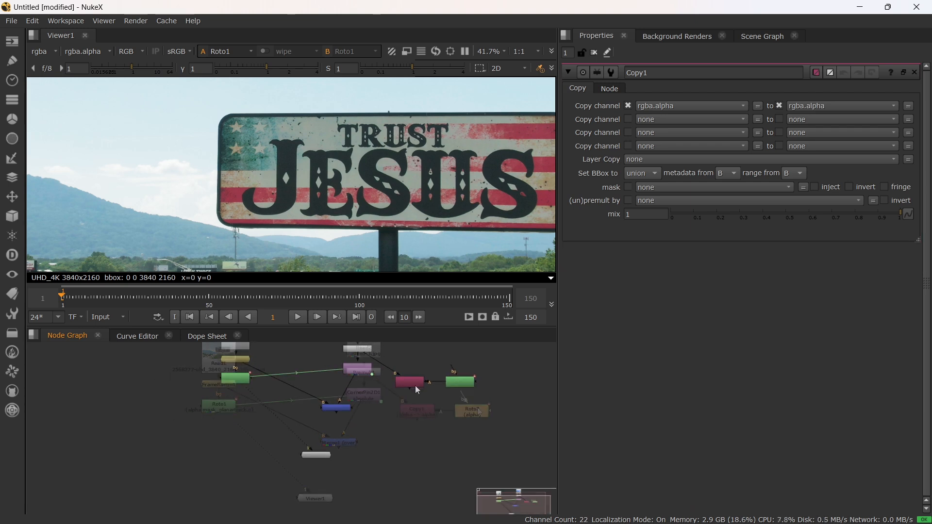
scroll(401, 440, "down", 3)
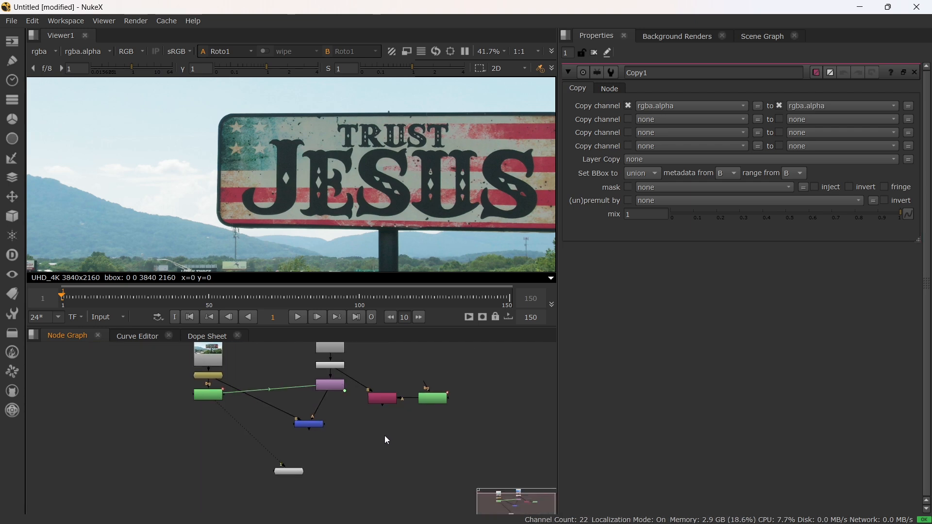
scroll(385, 437, "up", 4)
key("Tab")
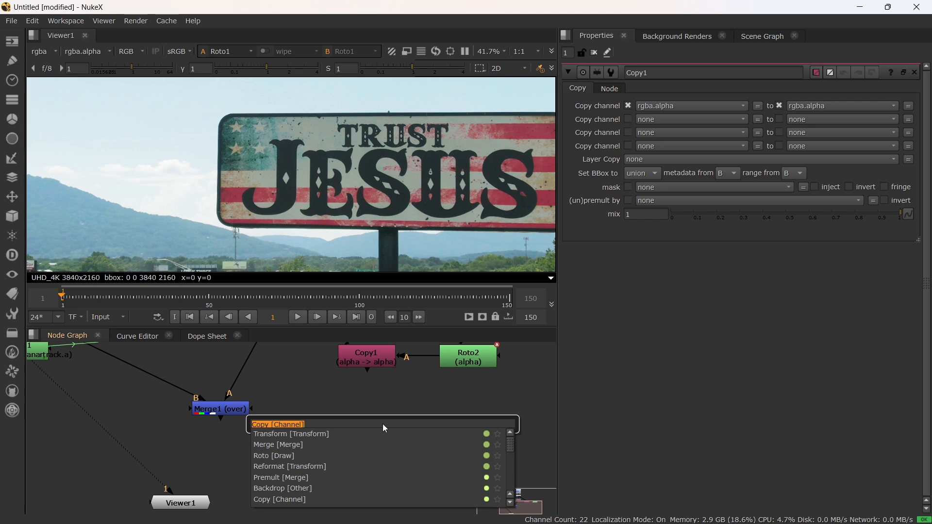
type("premu")
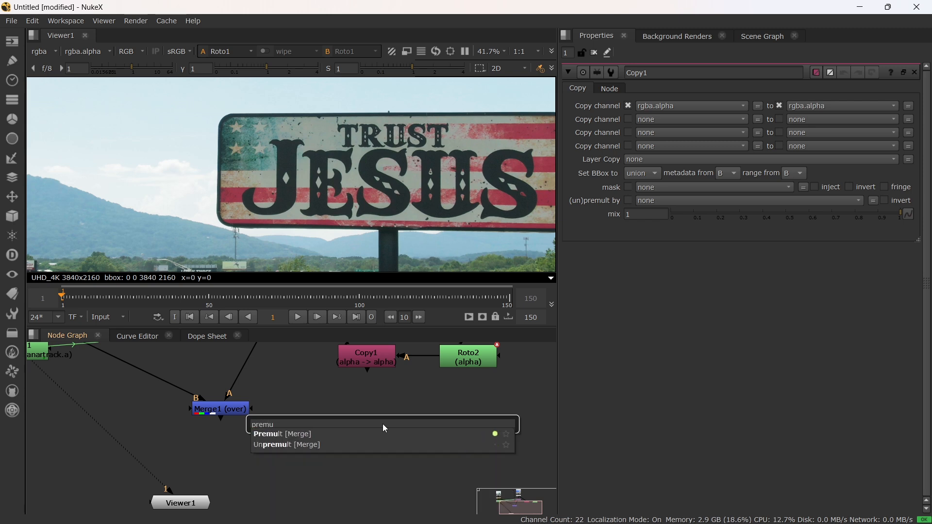
left_click(317, 435)
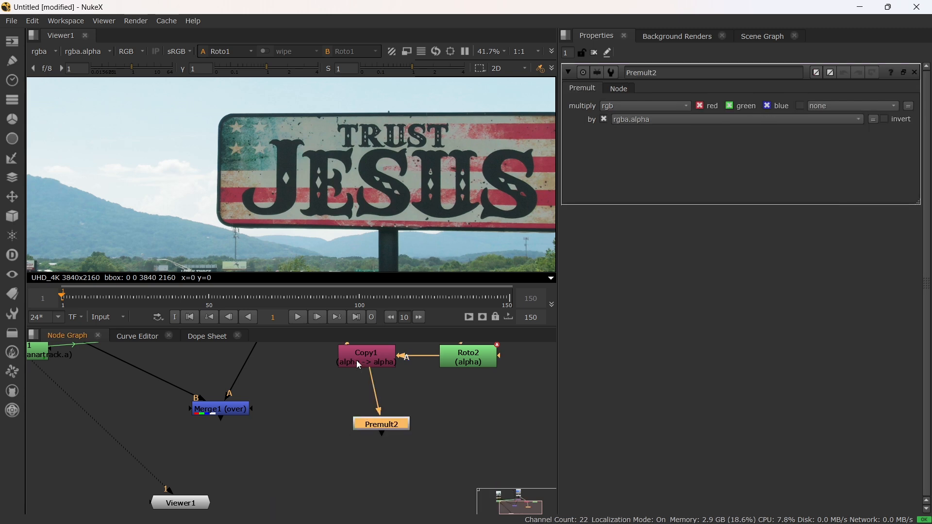
left_click_drag(367, 425, 351, 409)
Connect Merge1's A input to Premult2, move Merge1 below it and display Merge1 in the viewer
scroll(344, 413, "down", 2)
middle_click_drag(320, 412, 348, 430)
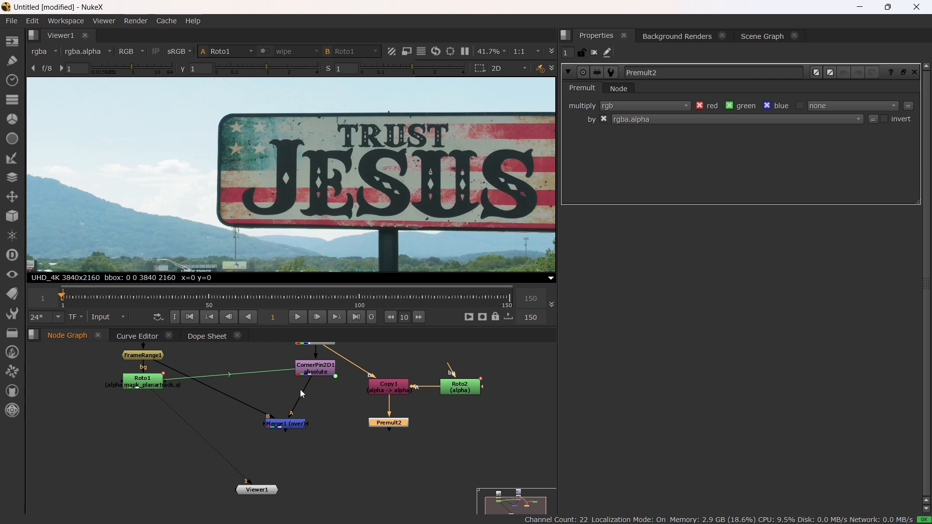
left_click(312, 407)
left_click_drag(292, 414, 370, 438)
left_click_drag(276, 426, 249, 513)
key("1")
scroll(375, 188, "down", 2)
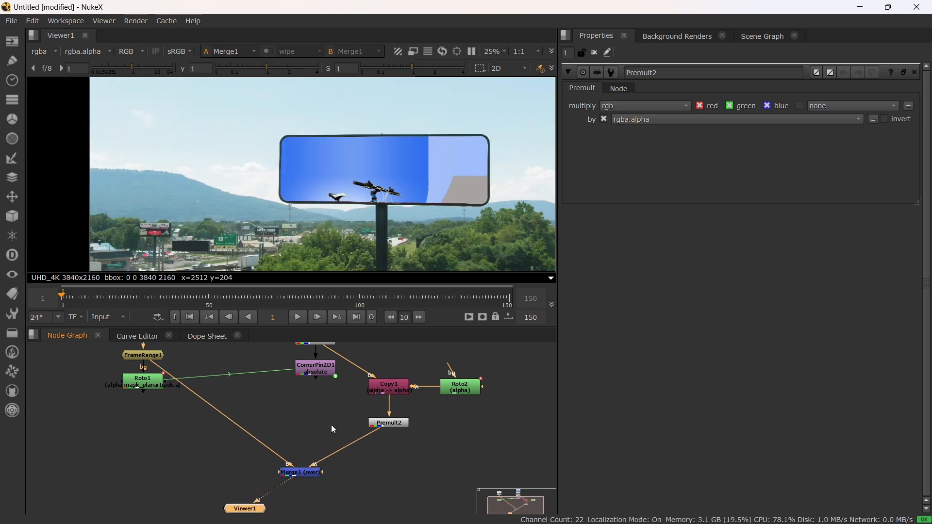
Move CornerPin2D1 farther down to make room beneath Premult1
scroll(323, 424, "down", 2)
left_click(311, 388)
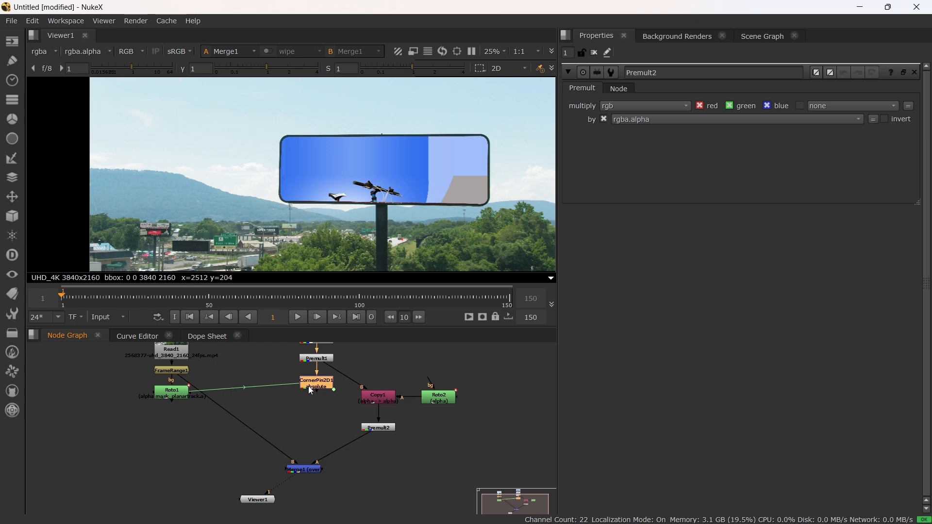
scroll(320, 418, "up", 2)
left_click_drag(312, 424, 311, 453)
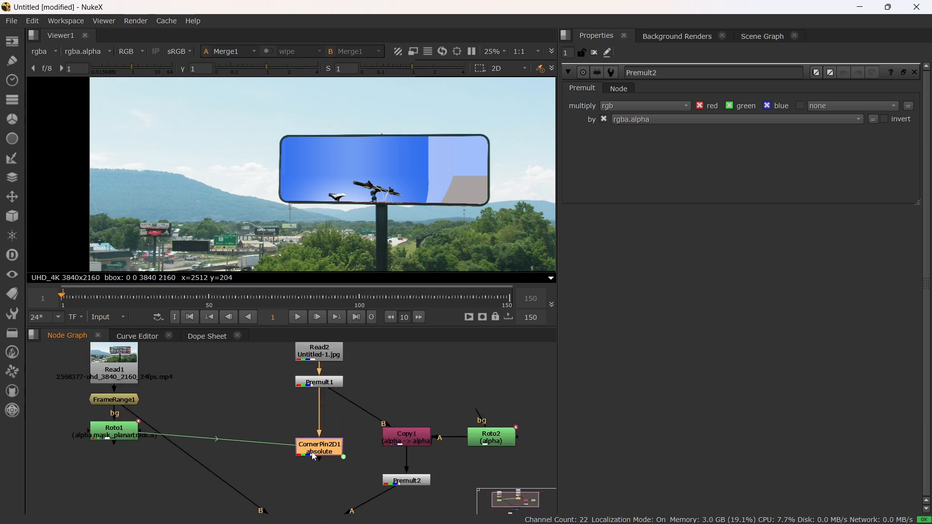
Insert a Transform node between Premult1 and CornerPin2D1 and connect Copy1's B input to it
left_click(324, 386)
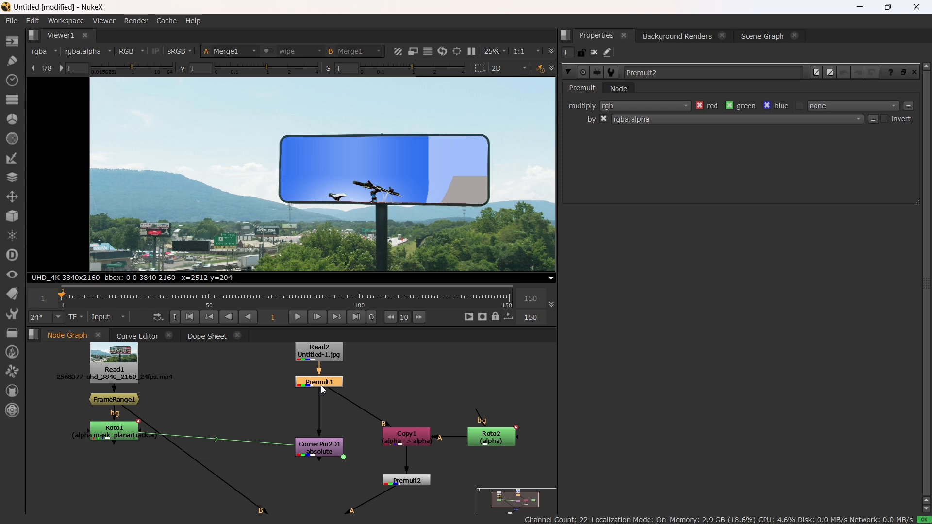
mouse_move(342, 398)
left_mouse_down()
mouse_move(373, 392)
mouse_move(350, 389)
left_mouse_up()
key("Tab")
type("tr")
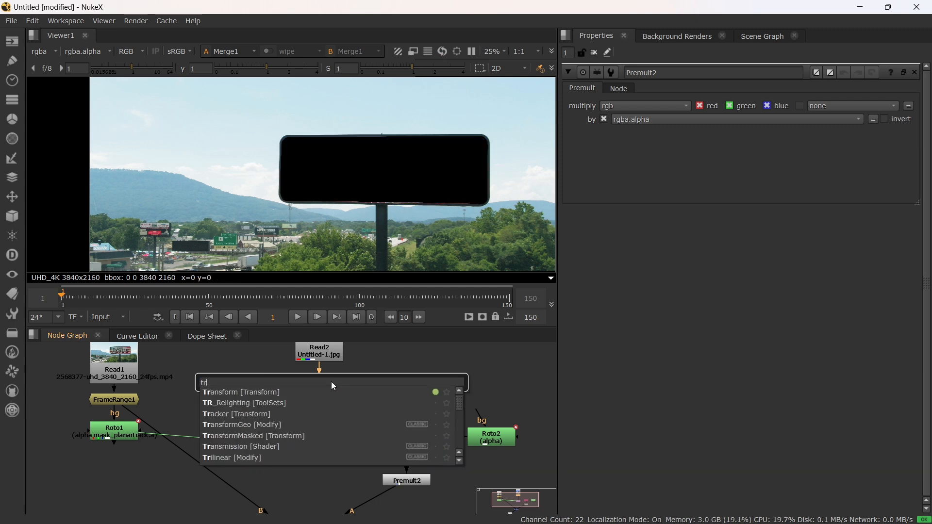
left_click(273, 397)
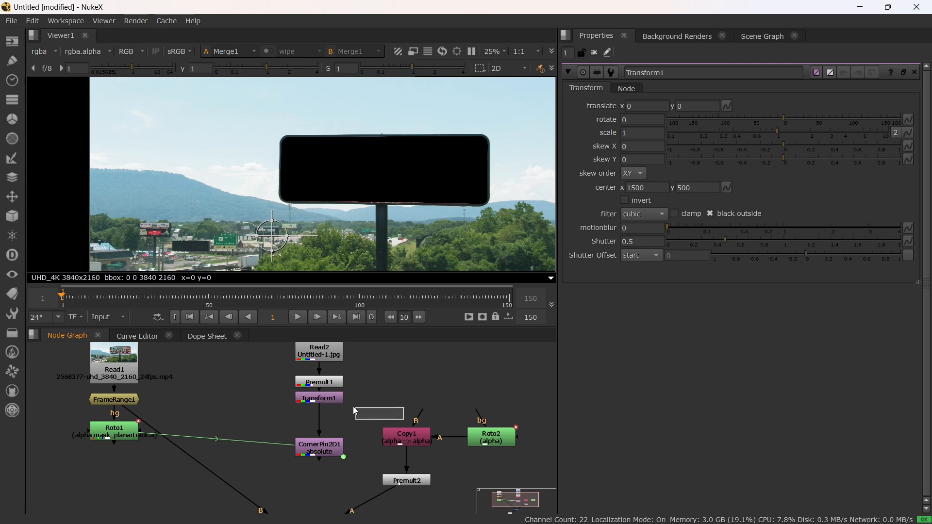
left_click_drag(331, 397, 343, 401)
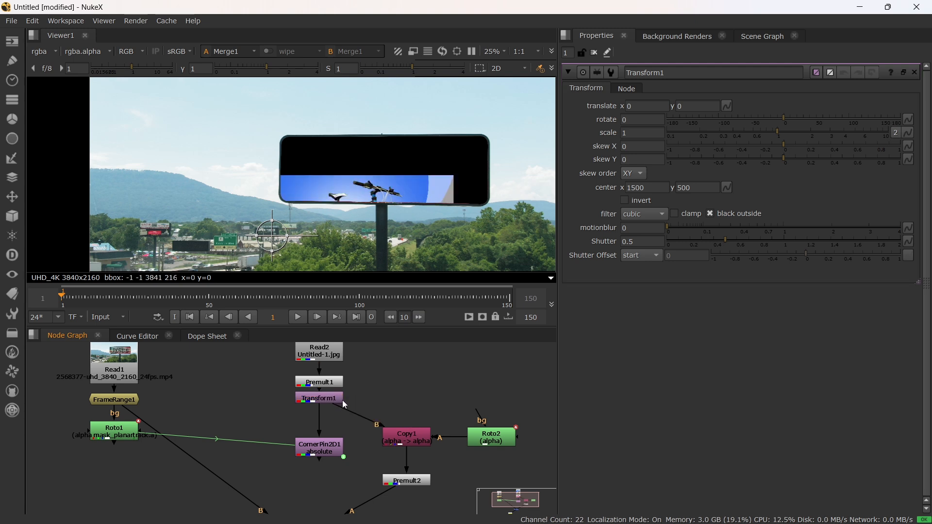
Fit the banner over the billboard with Transform1, using translate x 960, y 540 and scale 0.61
left_click_drag(273, 236, 324, 178)
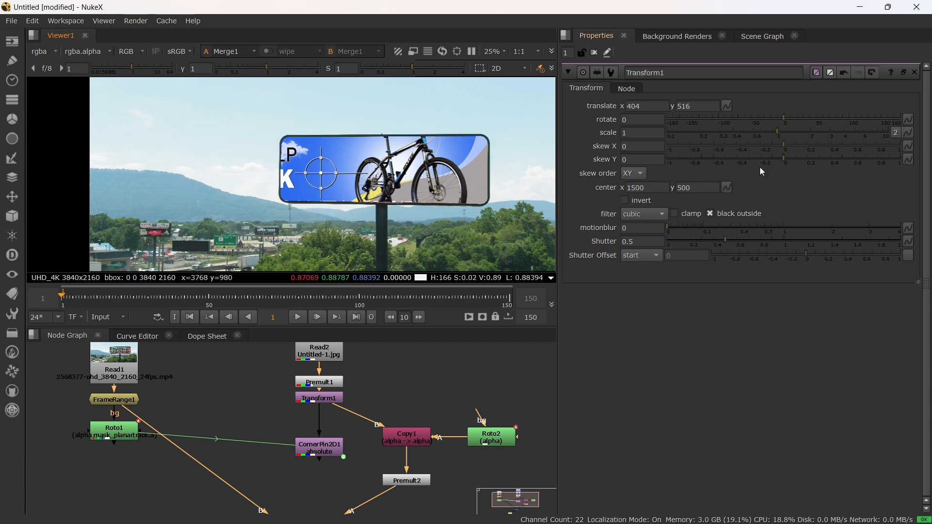
left_click_drag(786, 131, 765, 129)
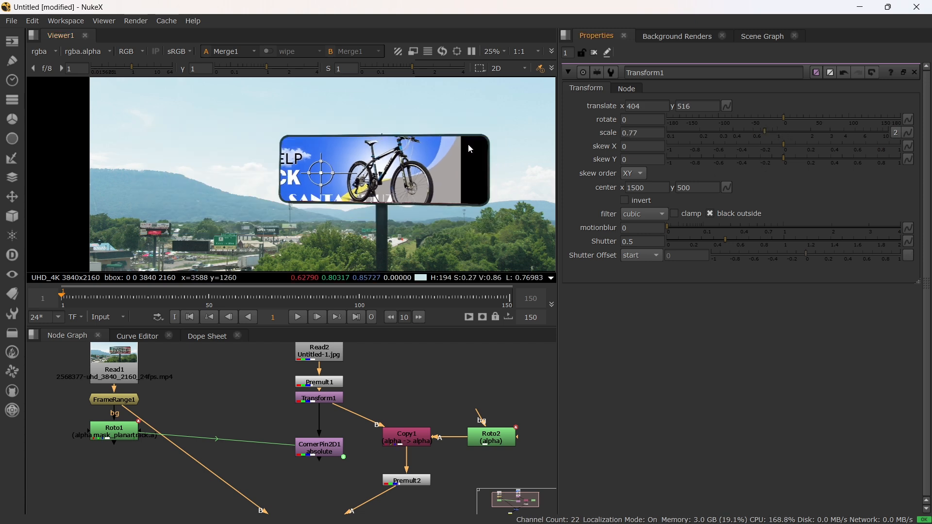
left_click_drag(322, 173, 353, 171)
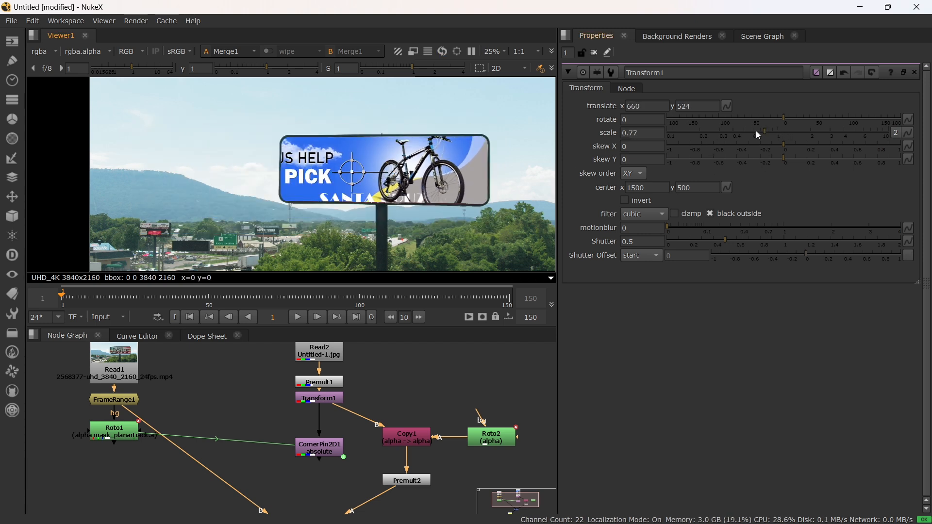
left_click_drag(765, 133, 755, 133)
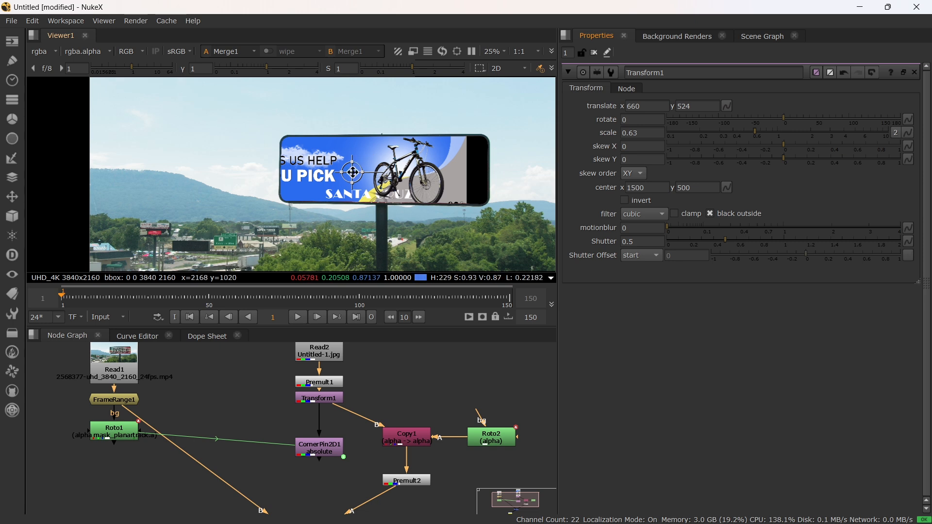
left_click_drag(353, 172, 378, 169)
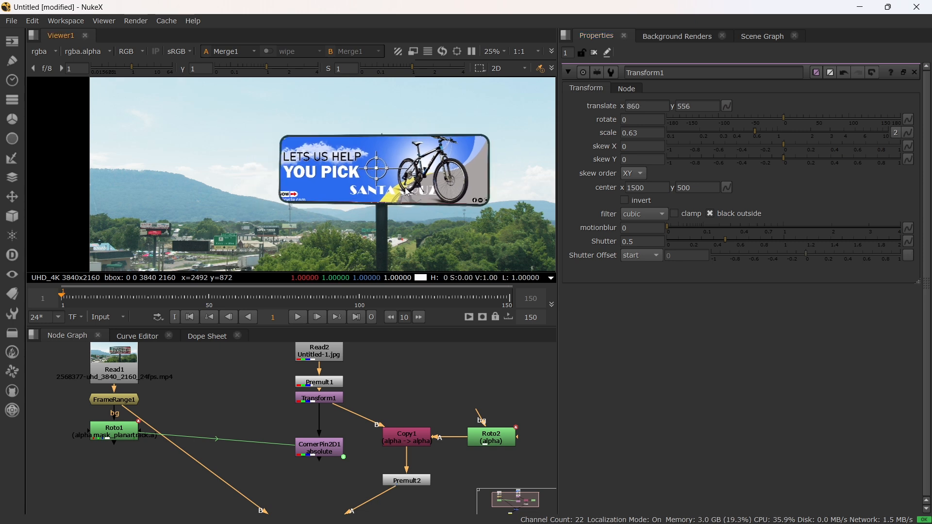
left_click_drag(758, 133, 751, 131)
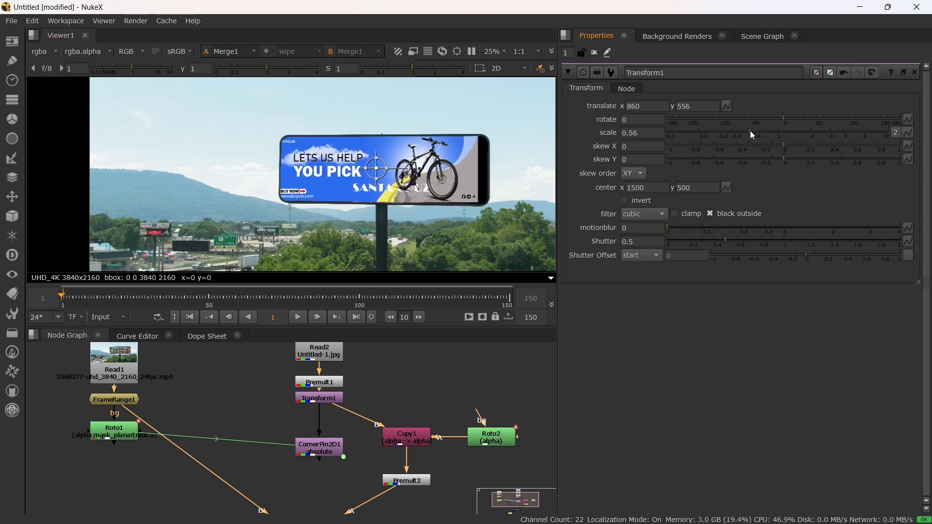
left_click_drag(375, 165, 383, 168)
left_click_drag(751, 132, 753, 132)
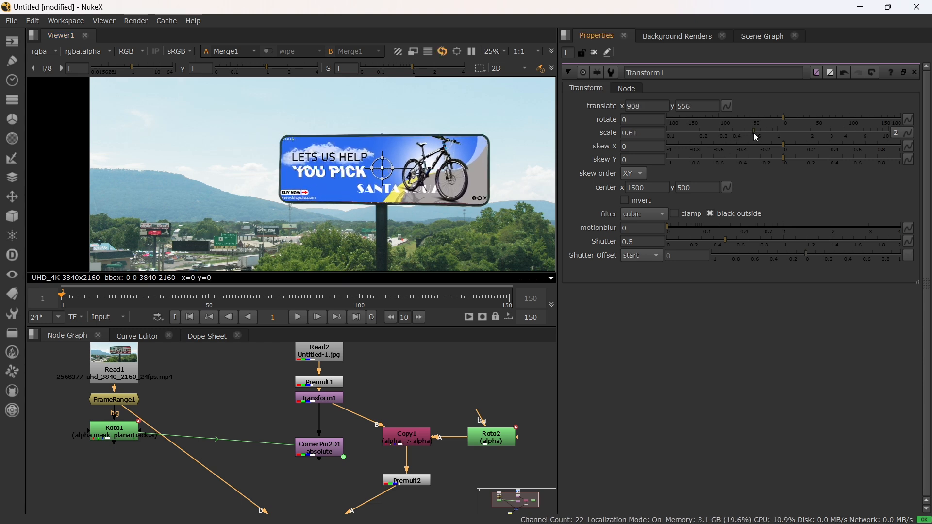
left_click_drag(382, 167, 389, 169)
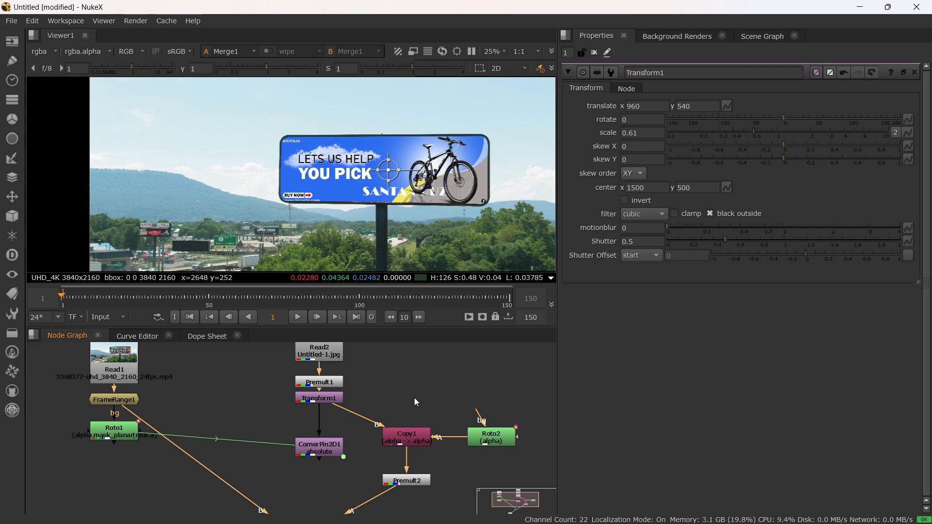
Move Copy1 and Roto2 up in the node graph so they line up with Transform1
scroll(318, 427, "down", 3)
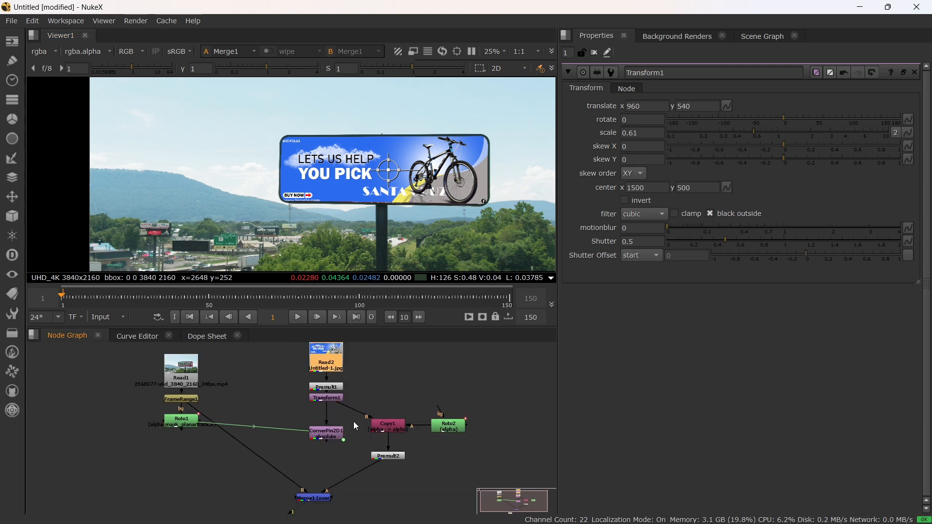
left_click(325, 411)
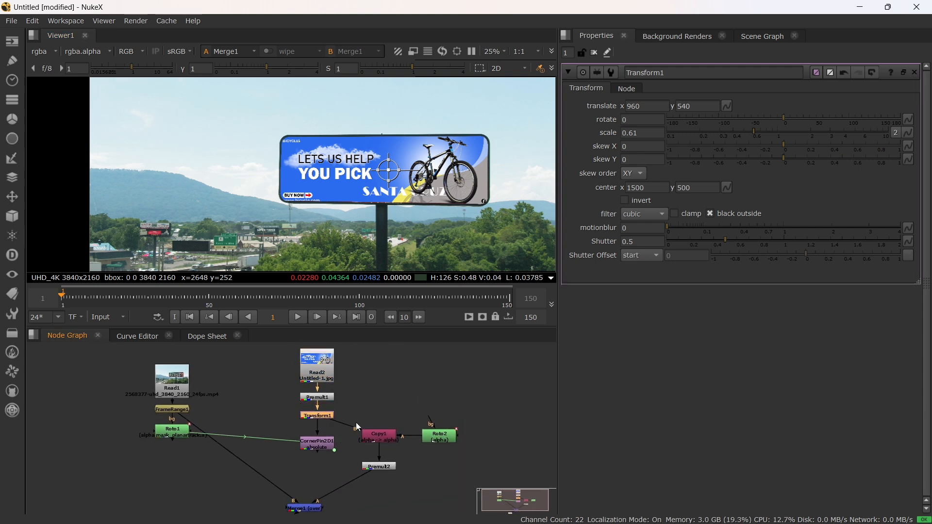
left_click_drag(384, 436, 384, 424)
left_click_drag(450, 436, 453, 424)
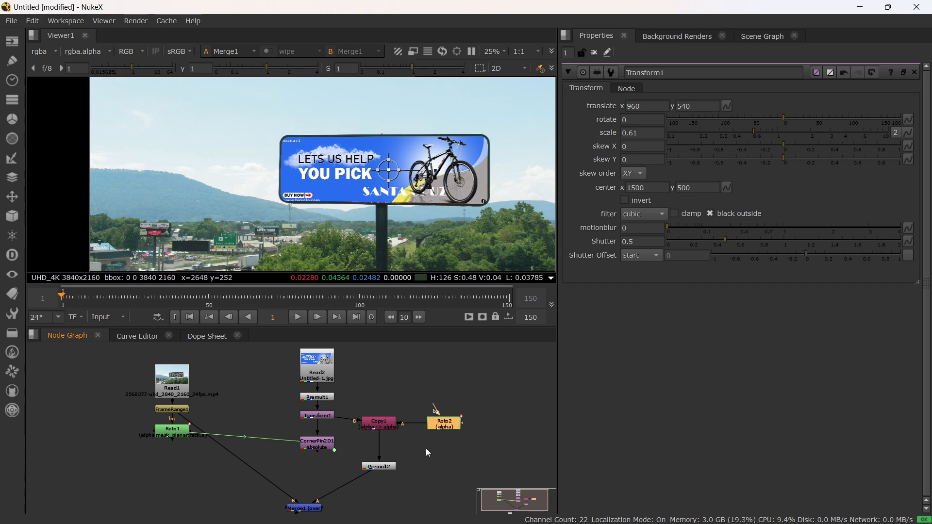
Make room beneath Read2 and insert a Grade node between Read2 and Premult1
scroll(310, 389, "up", 4)
left_click(314, 381)
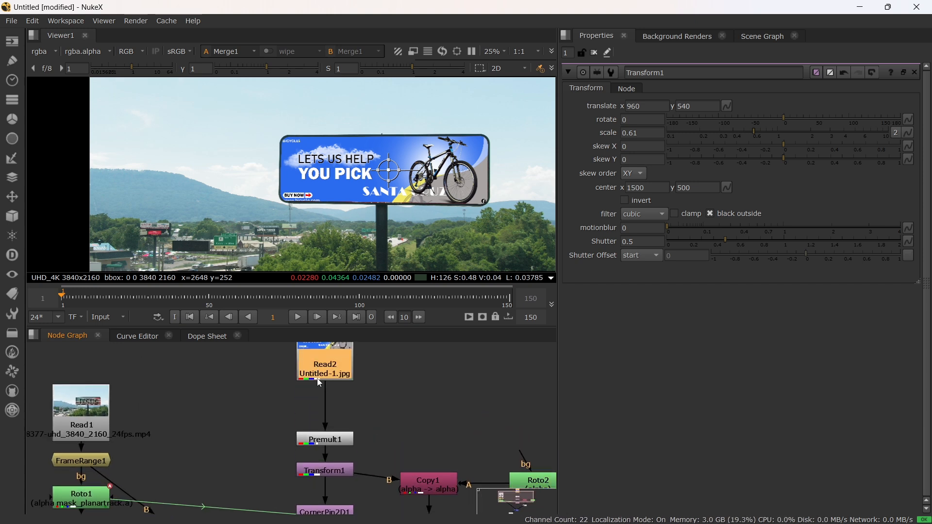
key("Tab")
type("grade")
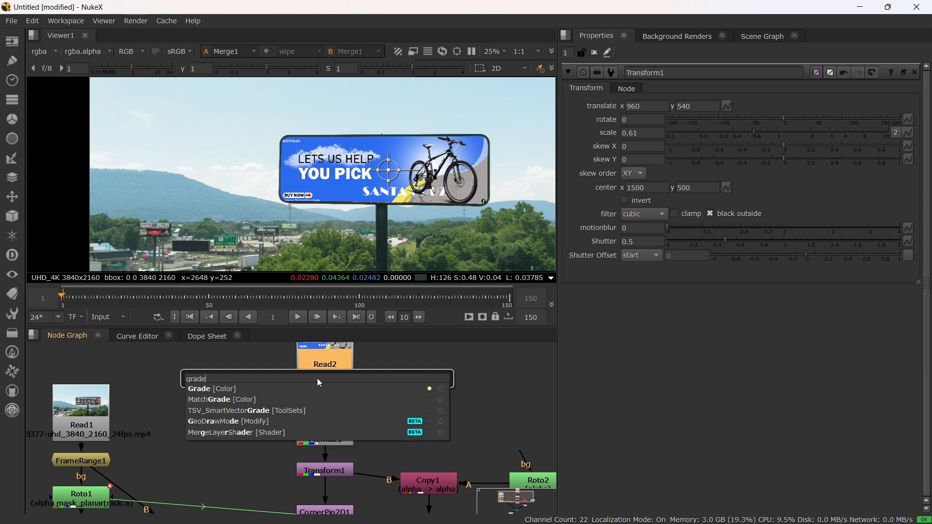
key("Return")
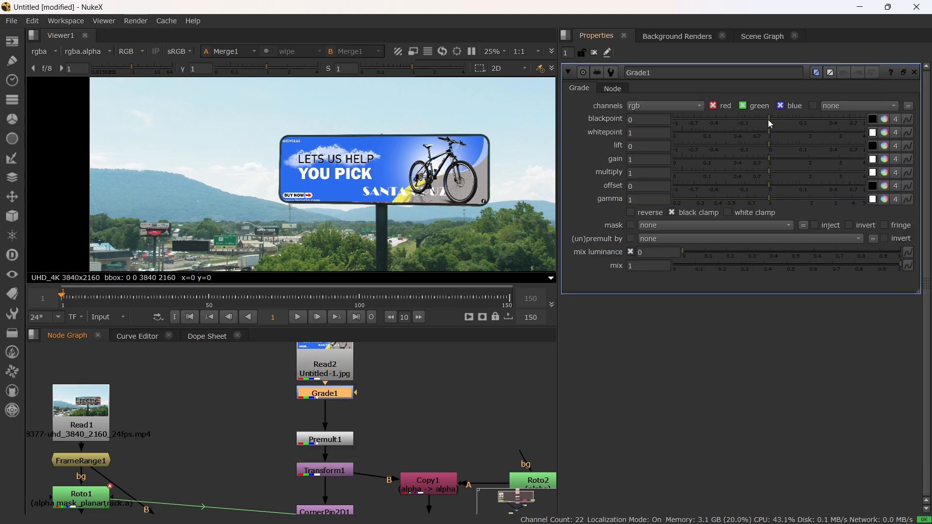
Match the banner's tones to the footage by setting Grade1's blackpoint to -0.026 and whitepoint to 1.28
left_click_drag(770, 118, 787, 130)
scroll(359, 217, "down", 2)
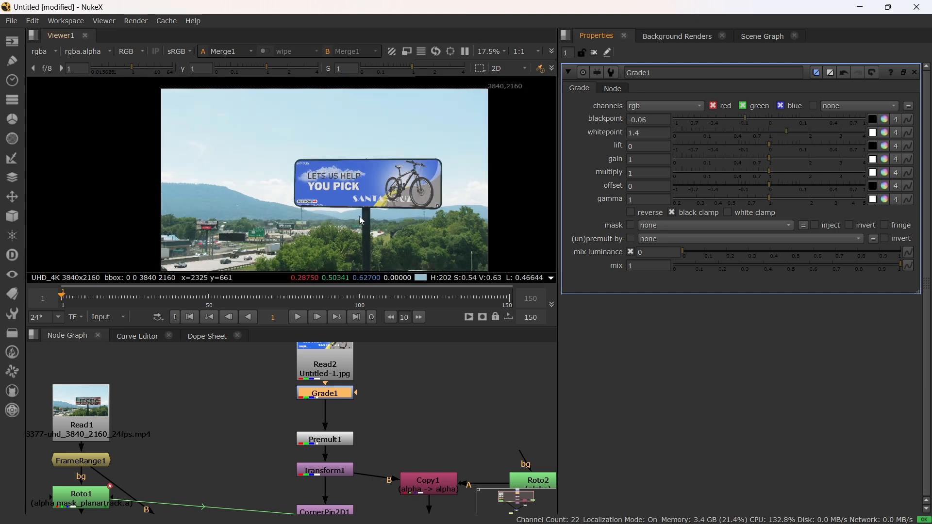
middle_click_drag(362, 186, 362, 220)
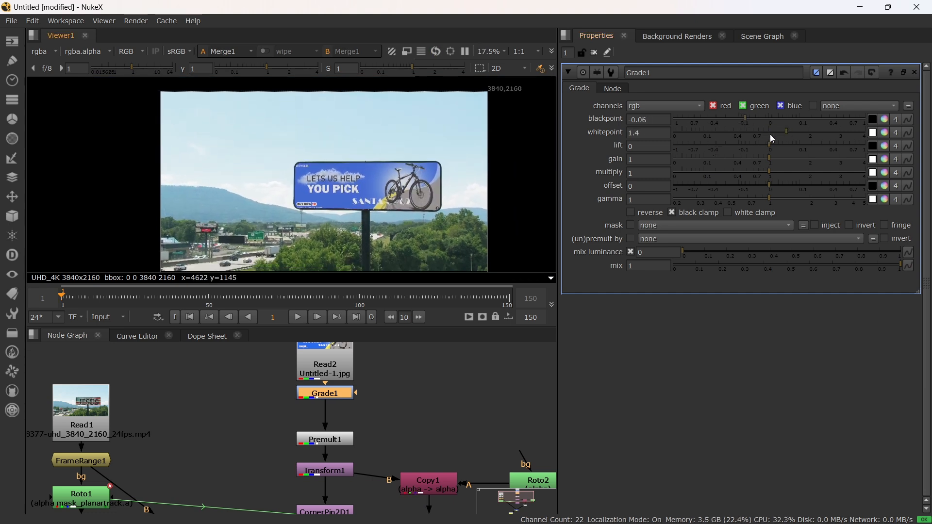
left_click_drag(770, 133, 753, 118)
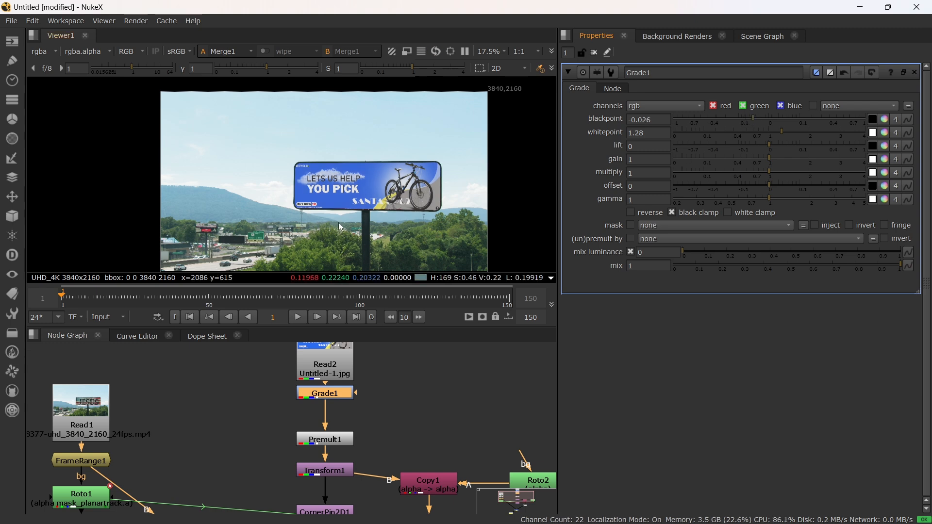
Play the composite to check how the banner follows the sign, scrub back to frame 62 and return to frame 1
scroll(401, 416, "down", 2)
scroll(401, 415, "down", 3)
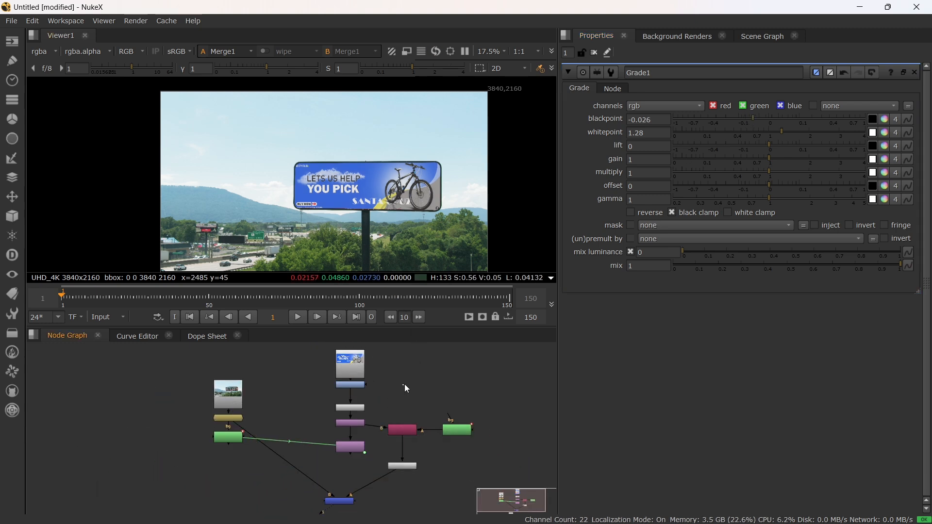
left_click(300, 318)
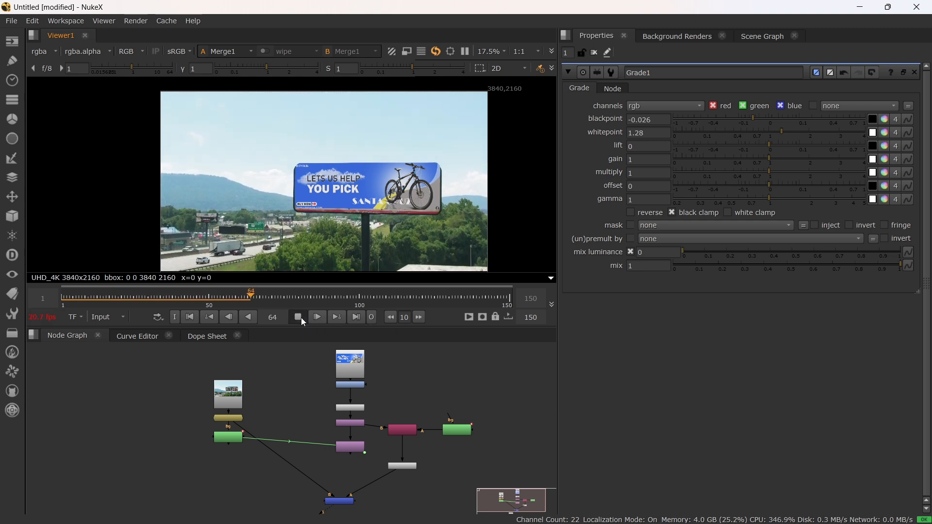
left_click(301, 318)
left_click_drag(261, 299, 246, 299)
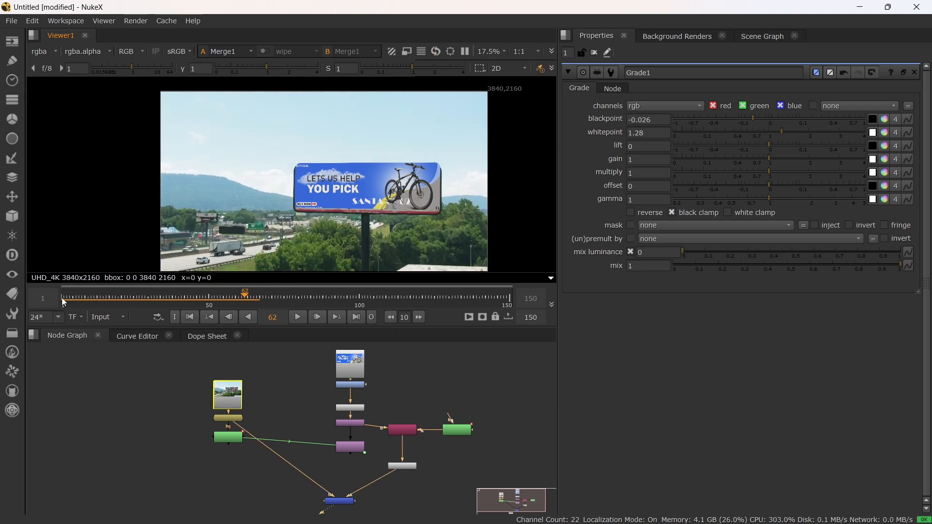
left_click(62, 298)
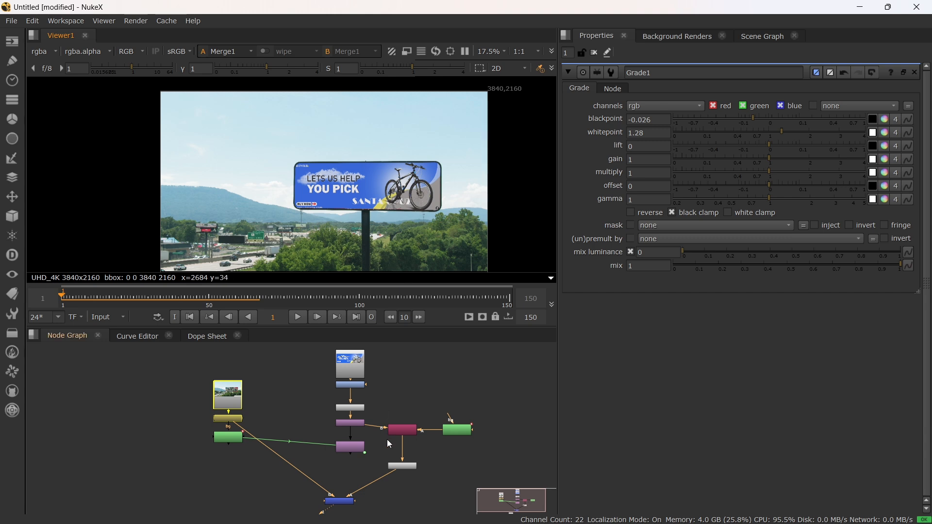
Copy CornerPin2D1, paste the copy between Premult2 and Merge1's A input, and place it slightly below Premult2
scroll(388, 437, "up", 2)
middle_click_drag(389, 435, 391, 402)
scroll(372, 458, "up", 3)
middle_click_drag(368, 450, 367, 476)
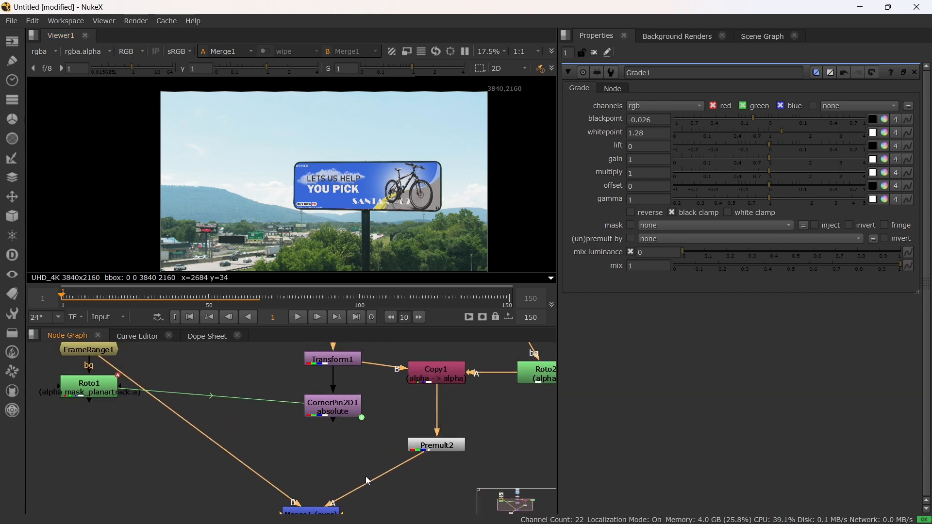
left_click(335, 409)
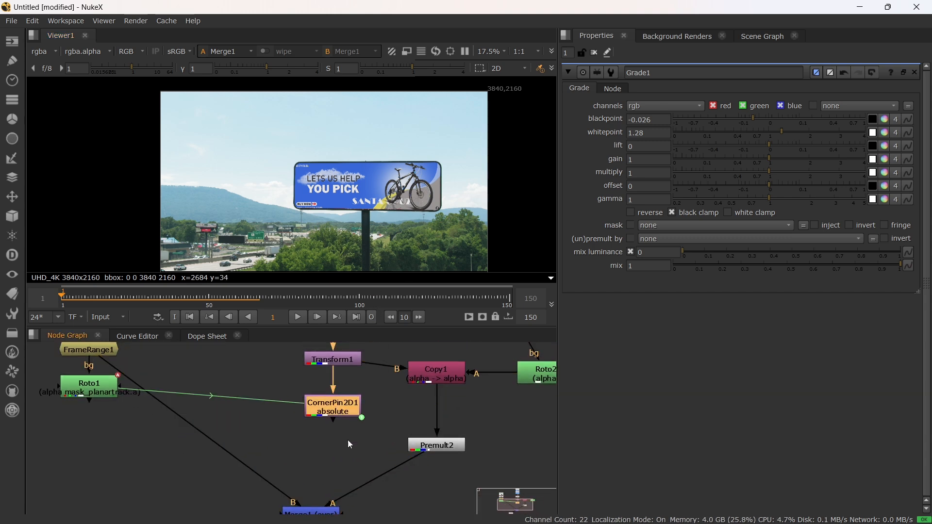
key("ctrl+c")
left_click(375, 475)
left_click(423, 446)
key("ctrl+v")
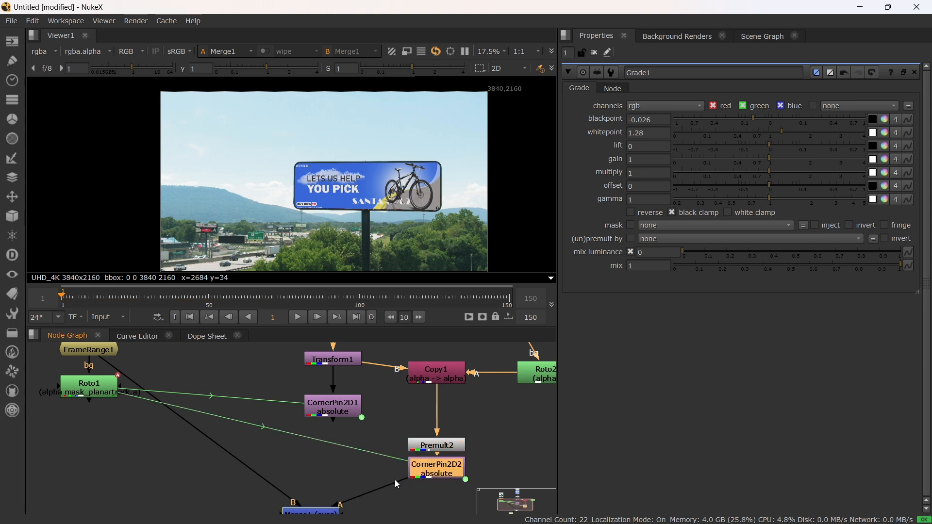
left_click_drag(427, 469, 417, 486)
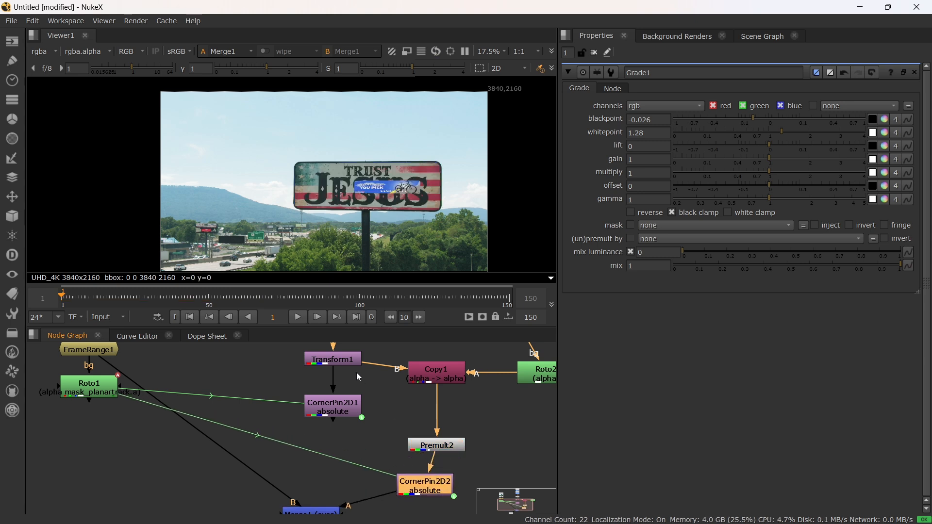
Set Transform1's scale to 0.63
double_click(350, 362)
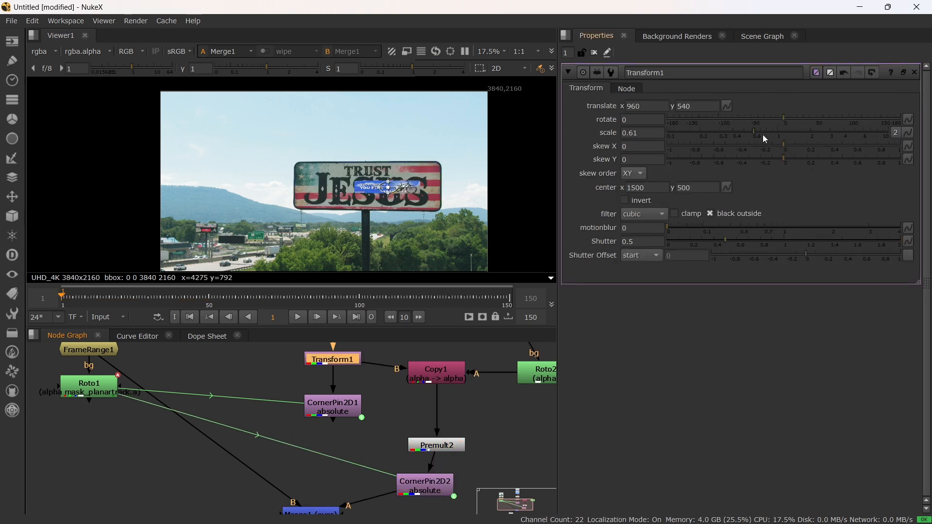
mouse_move(754, 132)
left_mouse_down()
mouse_move(787, 136)
mouse_move(756, 142)
left_mouse_up()
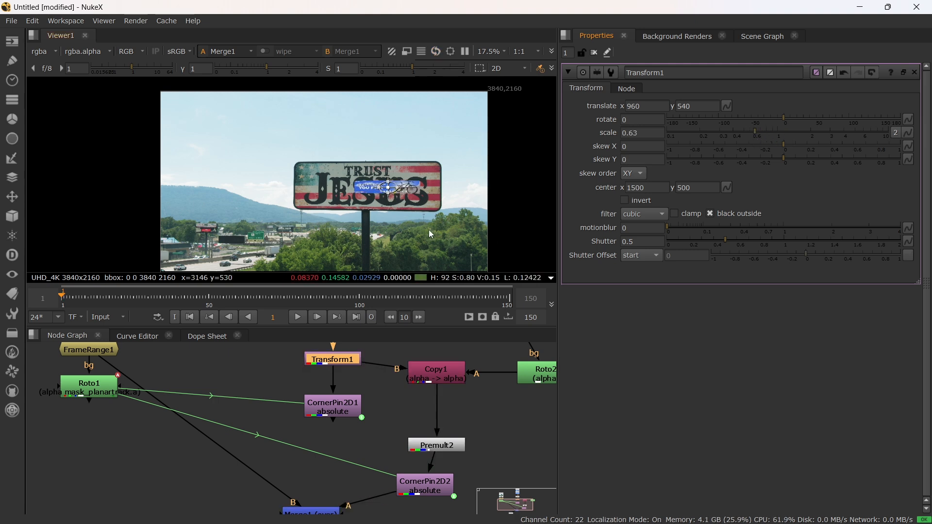
Select the whole Bezier2 shape in Roto2, then enlarge and reposition it until it covers the full billboard face
double_click(528, 377)
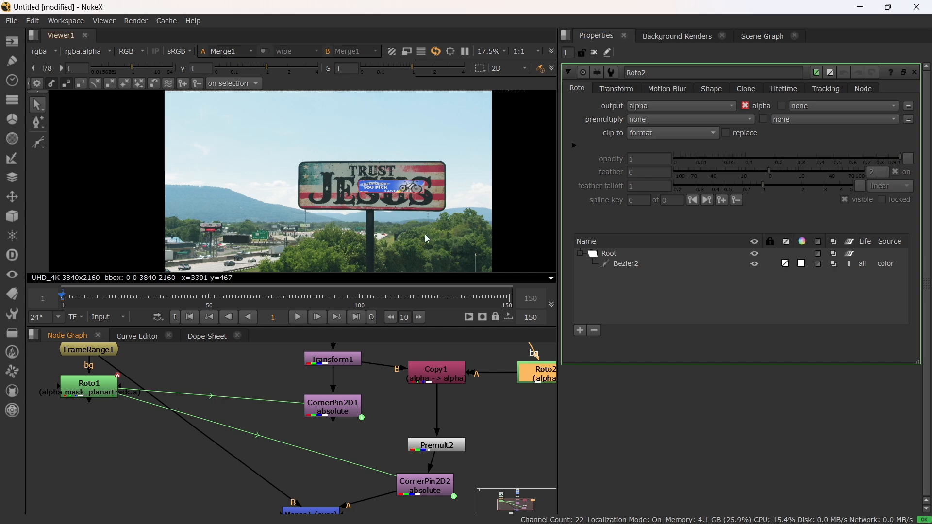
double_click(79, 392)
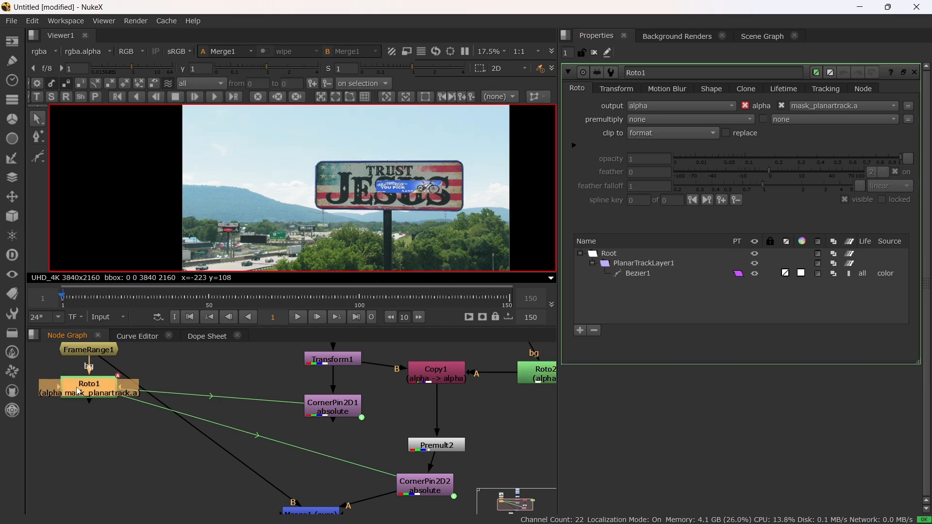
double_click(530, 384)
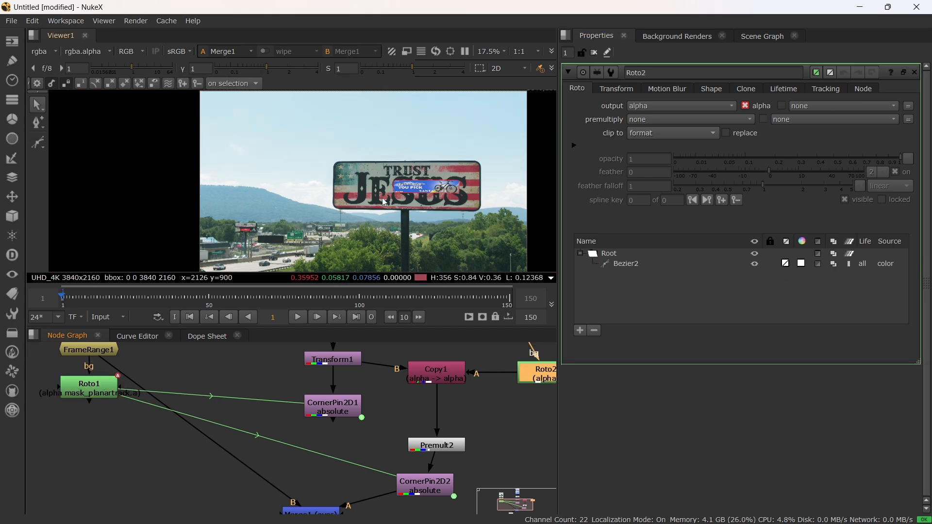
scroll(252, 151, "up", 4)
left_click_drag(252, 152, 496, 230)
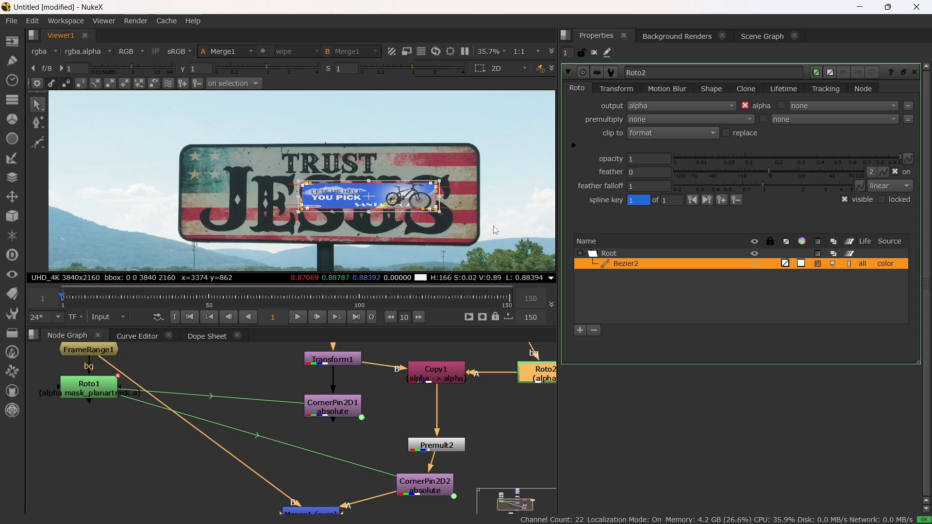
scroll(364, 191, "up", 2)
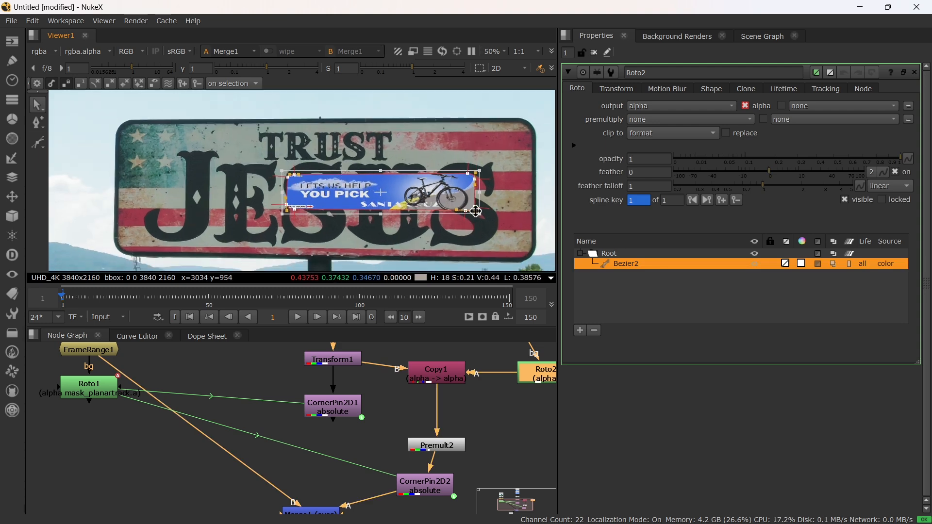
left_click_drag(479, 212, 533, 248)
left_click_drag(381, 192, 319, 185)
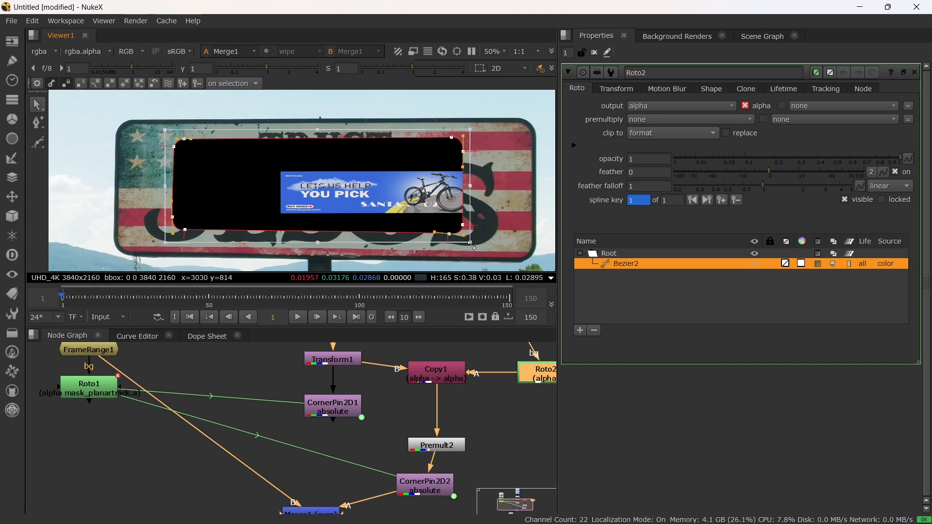
left_click_drag(472, 245, 529, 262)
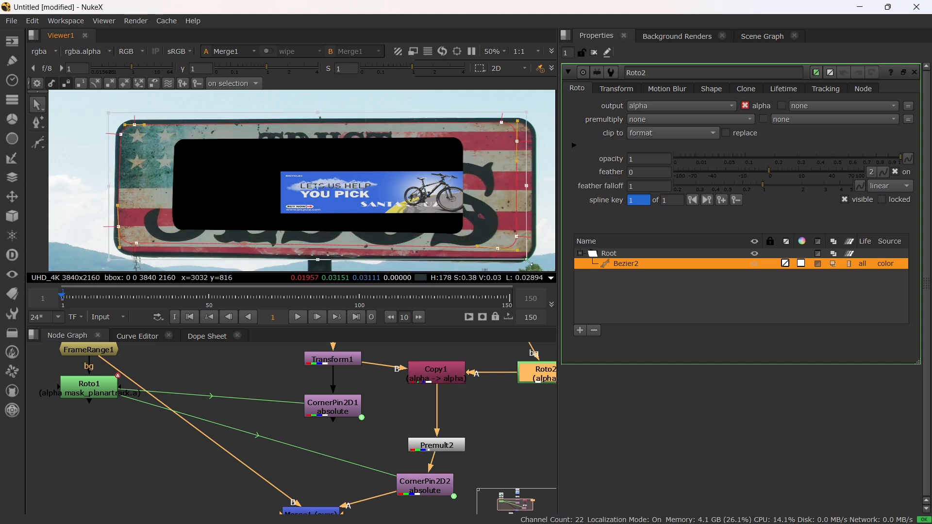
left_click_drag(333, 187, 341, 191)
left_click_drag(537, 265, 543, 269)
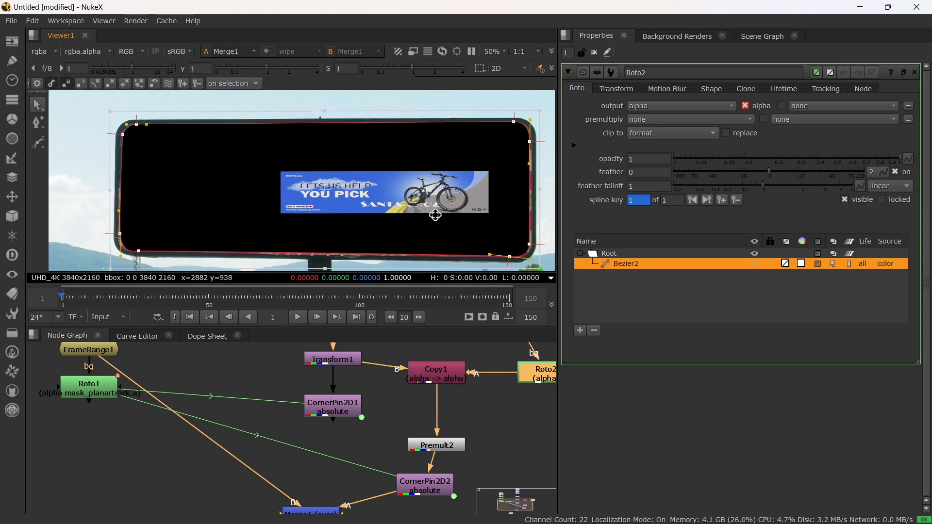
Move Bezier2's two points at the billboard's lower-right corner outward so the shape follows the inner edge of the frame
middle_click_drag(472, 238, 333, 183)
scroll(443, 210, "up", 5)
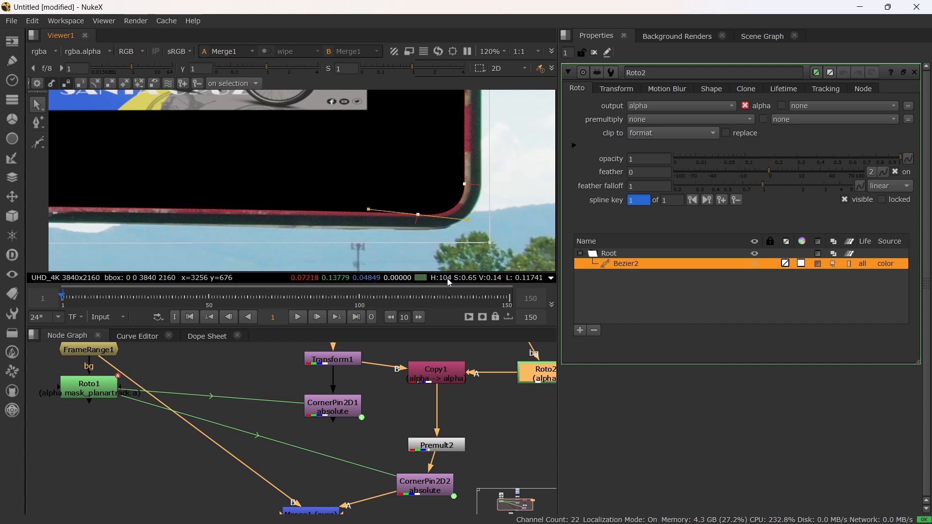
left_click(418, 243)
mouse_move(419, 215)
left_mouse_down()
mouse_move(425, 223)
mouse_move(424, 215)
left_mouse_up()
left_click_drag(442, 153, 471, 182)
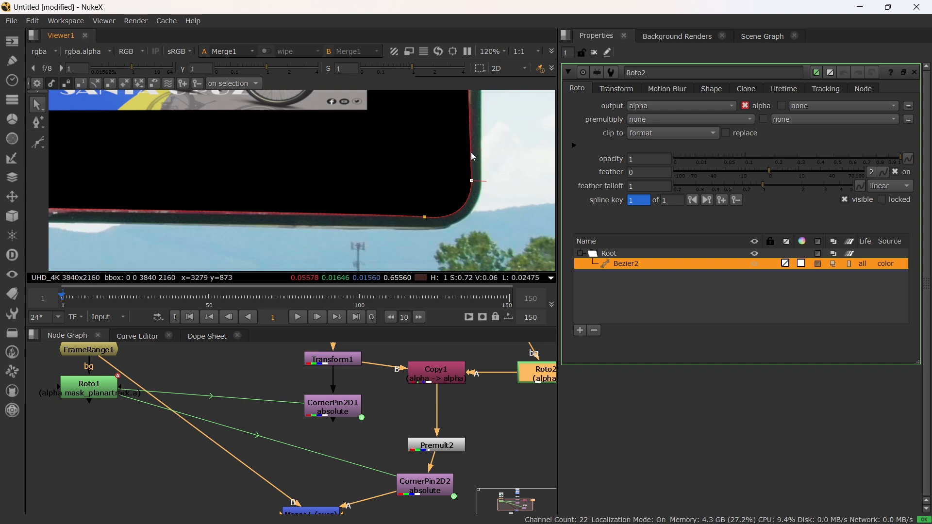
Shift Bezier2's side point at the billboard's upper-right corner slightly outward to meet the frame's inner edge
middle_click_drag(466, 103, 456, 245)
middle_click_drag(428, 95, 429, 178)
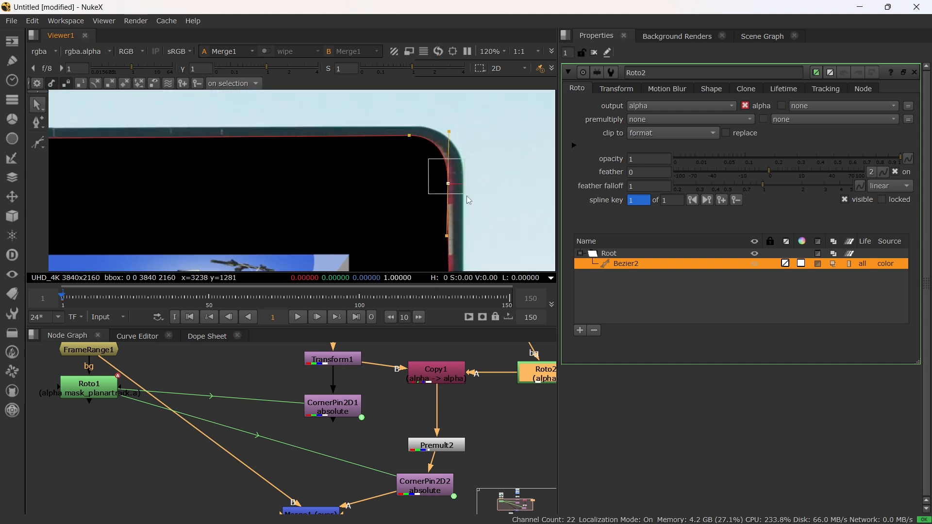
left_click_drag(467, 197, 465, 195)
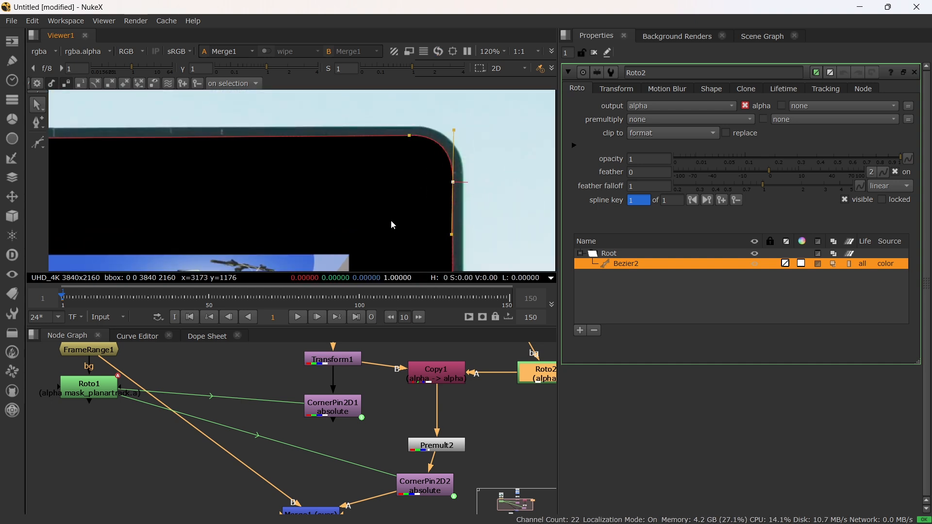
Adjust Bezier2's points at the billboard's upper-left corner to match the rounded inner edge of the frame
scroll(392, 220, "down", 3)
middle_click_drag(343, 226, 431, 178)
middle_click_drag(216, 174, 381, 203)
scroll(174, 188, "up", 1)
middle_click_drag(176, 194, 312, 200)
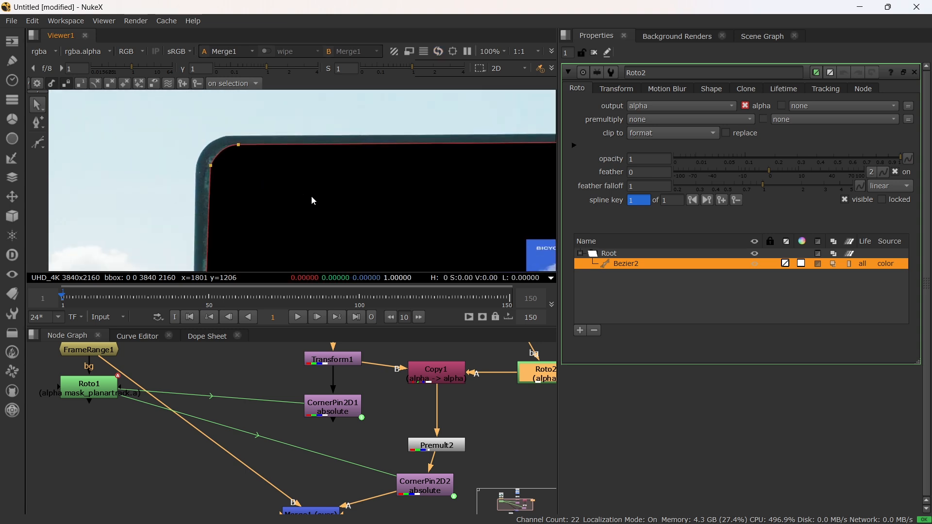
scroll(253, 161, "up", 3)
left_click_drag(210, 185, 210, 185)
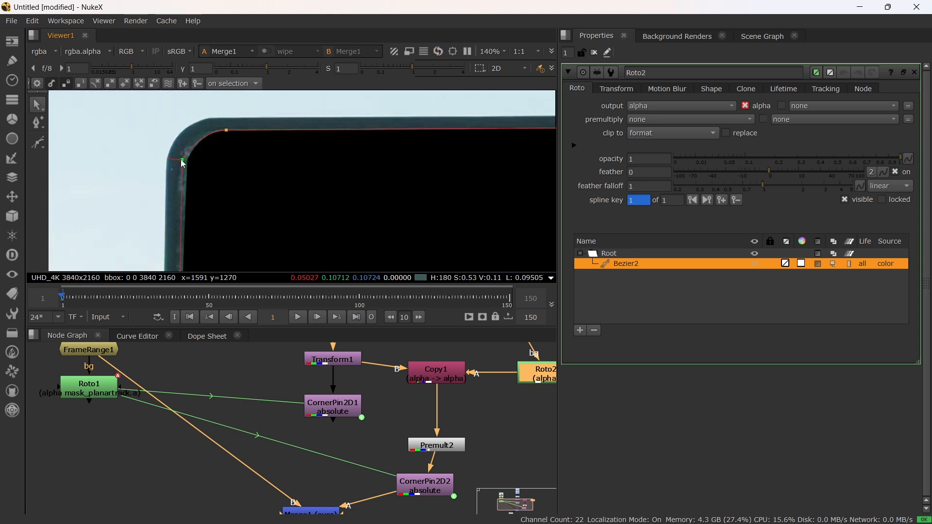
mouse_move(210, 117)
left_mouse_down()
mouse_move(246, 140)
mouse_move(213, 129)
left_mouse_up()
Reposition Bezier2's points and tangent handle at the billboard's lower-left corner to follow the frame's rounded inner edge
scroll(246, 189, "down", 3)
middle_click_drag(249, 249, 260, 109)
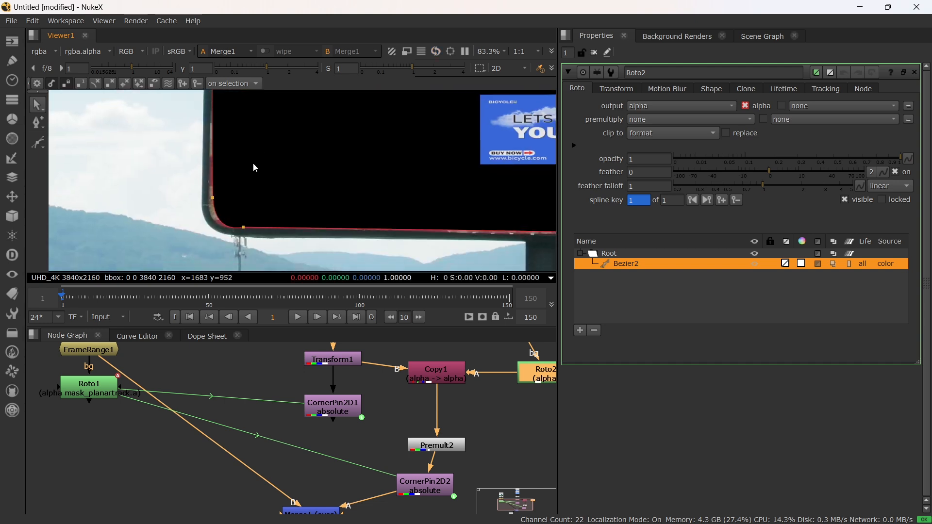
scroll(242, 178, "up", 3)
left_click(195, 203)
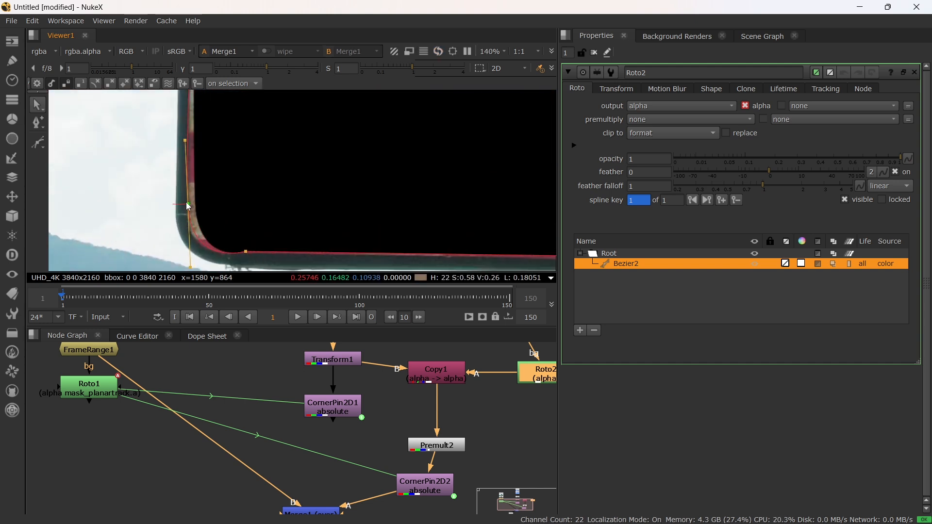
left_click_drag(264, 272, 265, 271)
left_click_drag(246, 251, 239, 254)
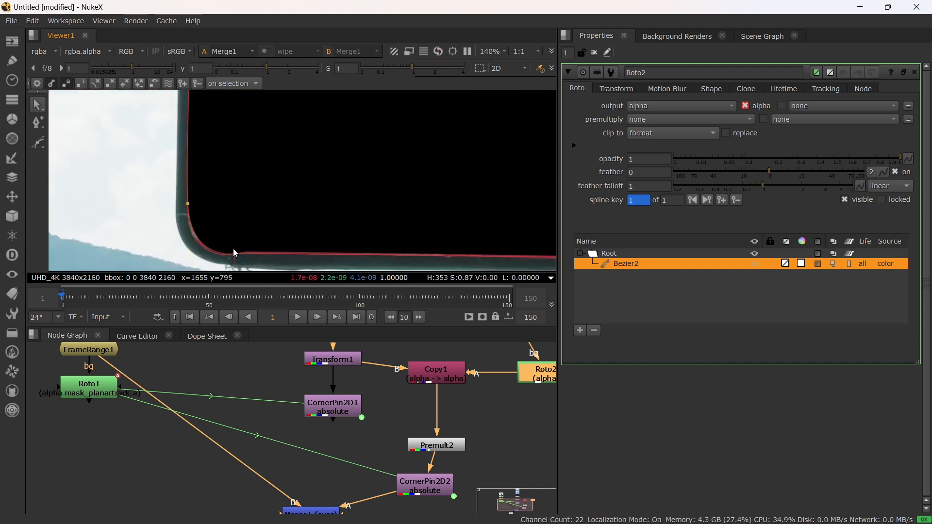
left_click(189, 204)
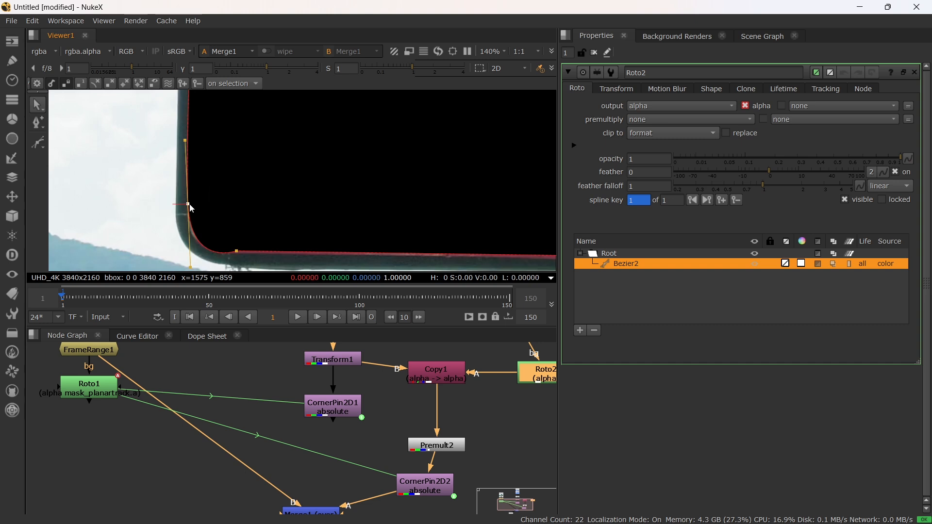
left_click_drag(190, 205, 190, 199)
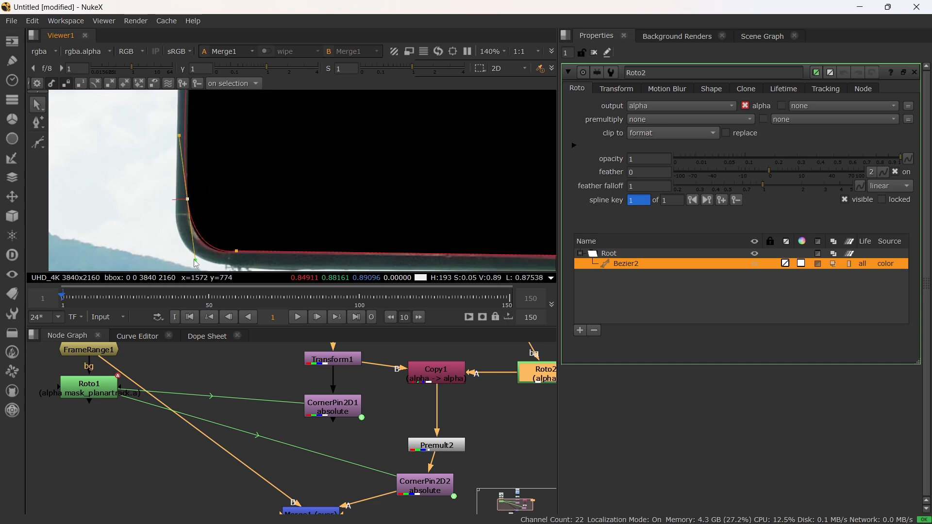
left_click_drag(196, 259, 235, 256)
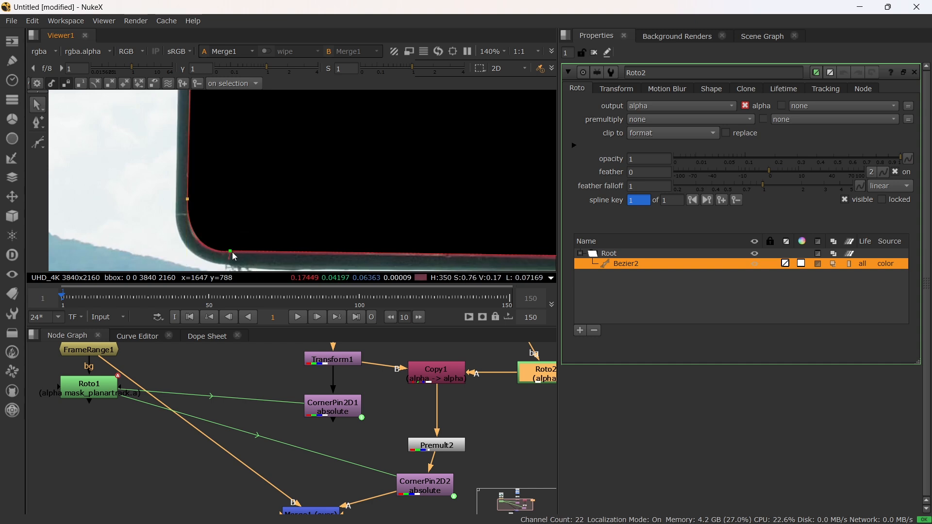
Refine the bottom point and its tangent at Bezier2's lower-right corner to smooth the curve along the frame
scroll(272, 245, "down", 1)
middle_click_drag(395, 247, 212, 200)
middle_click_drag(468, 204, 231, 205)
middle_click_drag(463, 234, 380, 246)
scroll(446, 226, "up", 2)
left_click(475, 223)
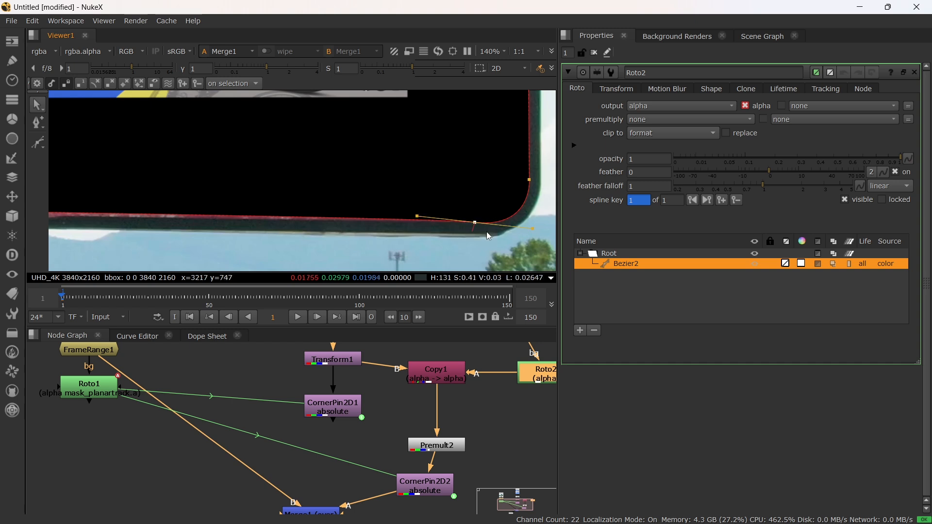
left_click_drag(474, 223, 472, 224)
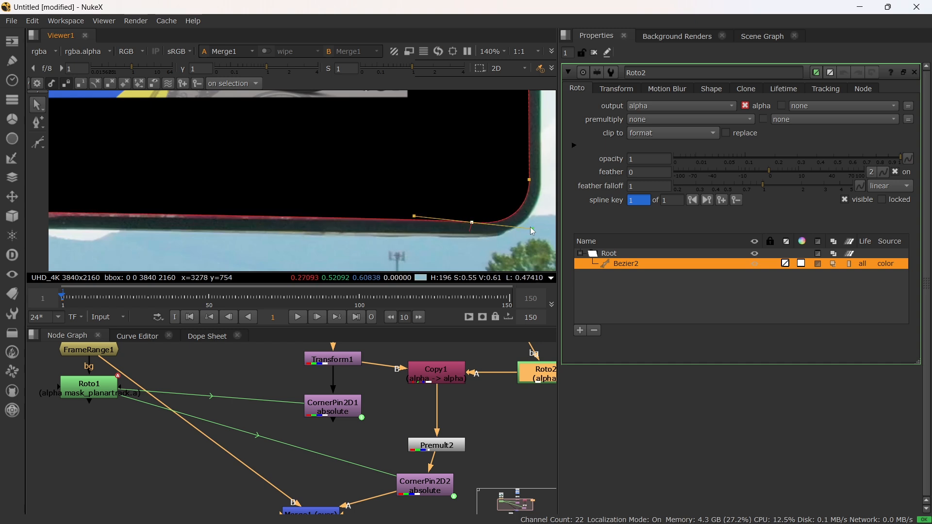
left_click_drag(531, 227, 538, 225)
Fine-tune both Bezier2 points at the lower-left corner against the frame, and check the whole billboard mask
scroll(291, 224, "down", 2)
middle_click_drag(208, 235, 360, 235)
middle_click_drag(161, 250, 342, 229)
middle_click_drag(223, 221, 369, 226)
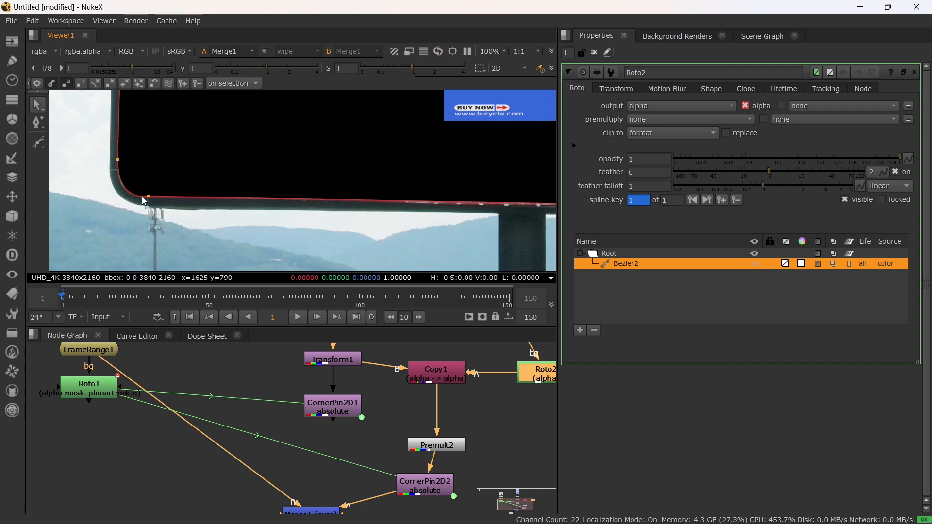
scroll(142, 219, "up", 3)
left_click_drag(131, 155, 166, 185)
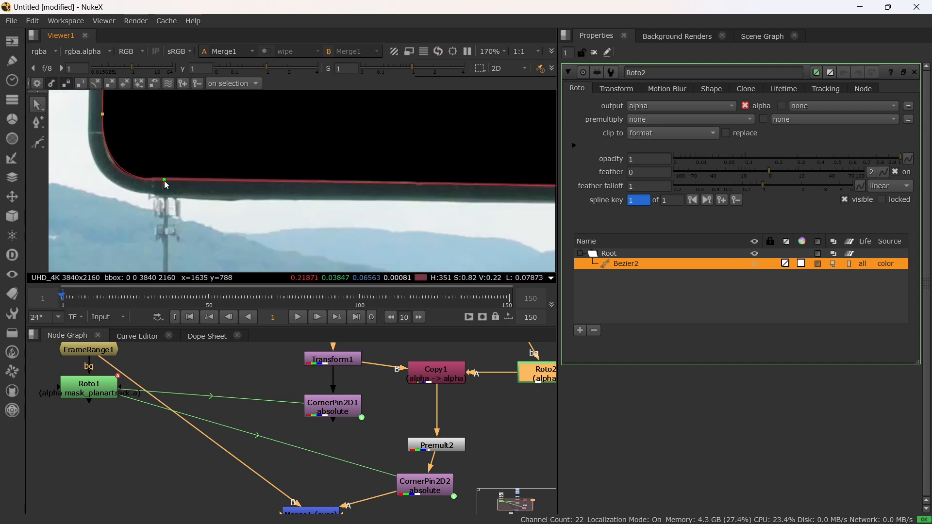
scroll(167, 185, "down", 1)
middle_click_drag(127, 129, 215, 178)
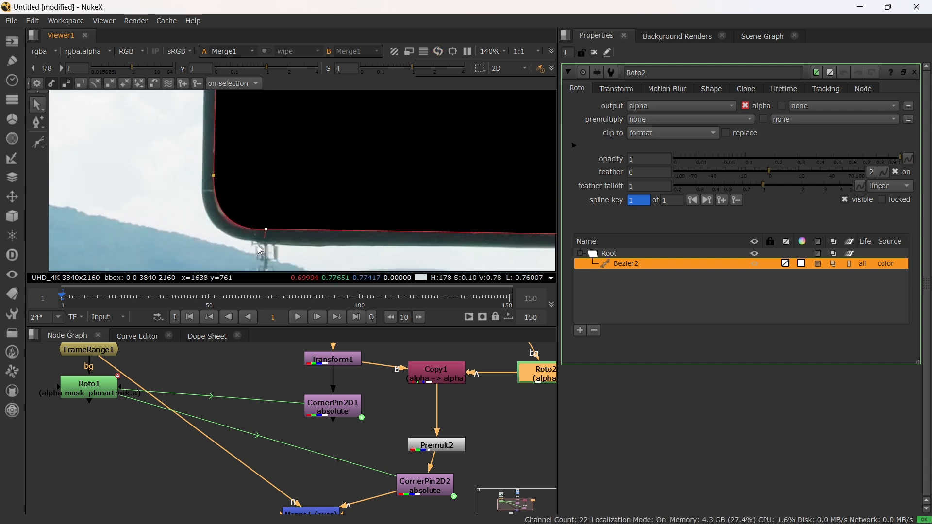
left_click(214, 176)
left_click_drag(217, 179, 216, 186)
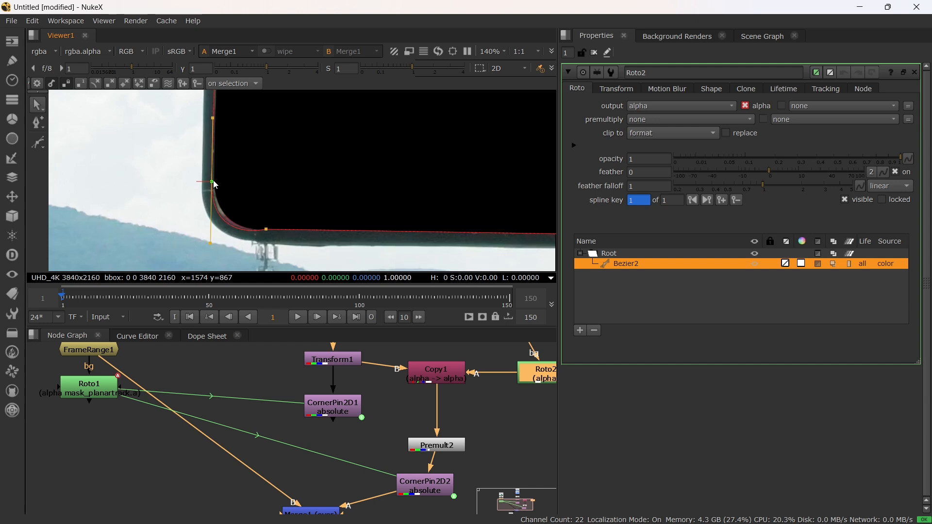
scroll(340, 204, "down", 4)
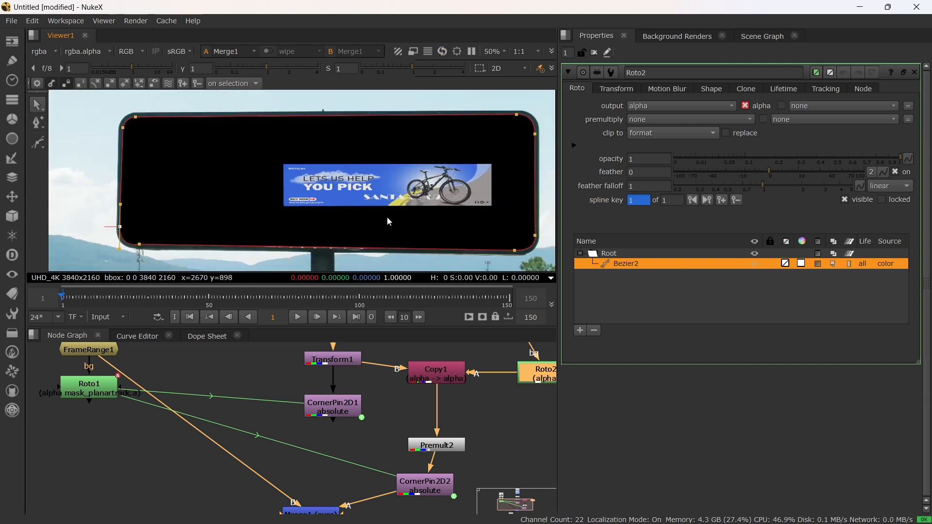
scroll(388, 221, "down", 1)
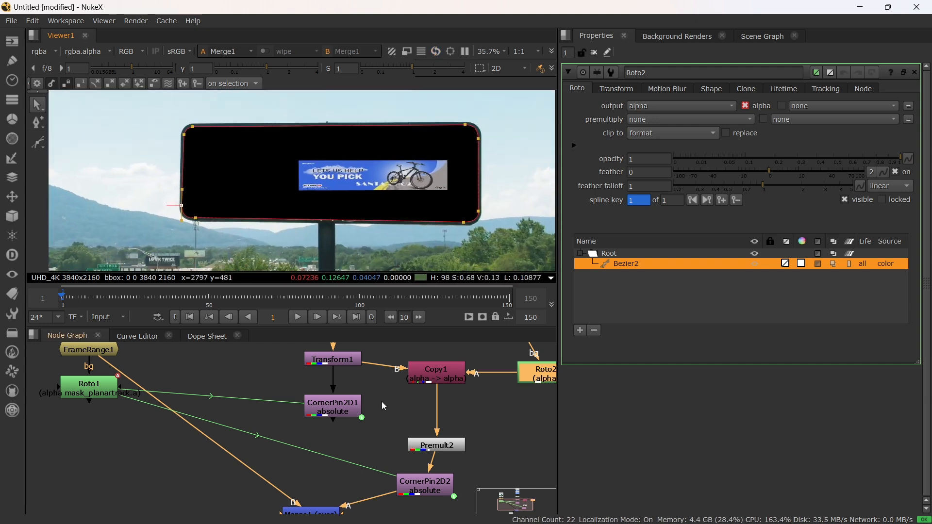
Set Transform1's scale to 1.46 and move the banner to translate x 345, y 590 on the billboard
left_click(385, 406)
double_click(341, 362)
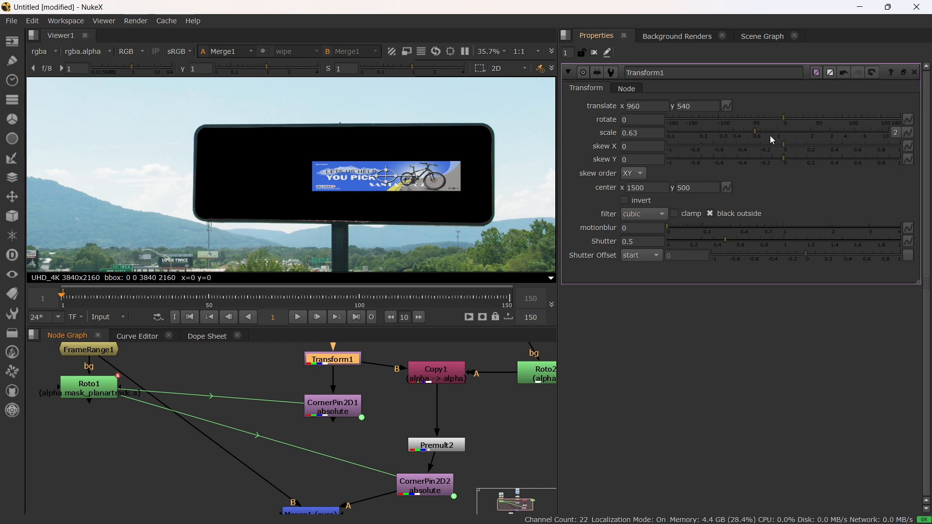
left_click_drag(756, 133, 791, 128)
left_click_drag(392, 174, 354, 170)
mouse_move(790, 135)
left_mouse_down()
mouse_move(819, 131)
mouse_move(785, 138)
mouse_move(796, 135)
left_mouse_up()
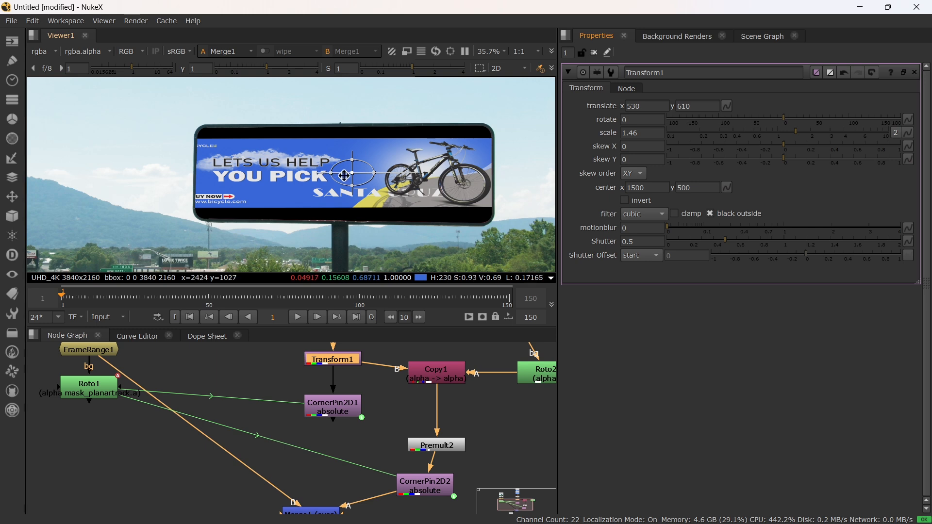
left_click_drag(344, 176, 337, 175)
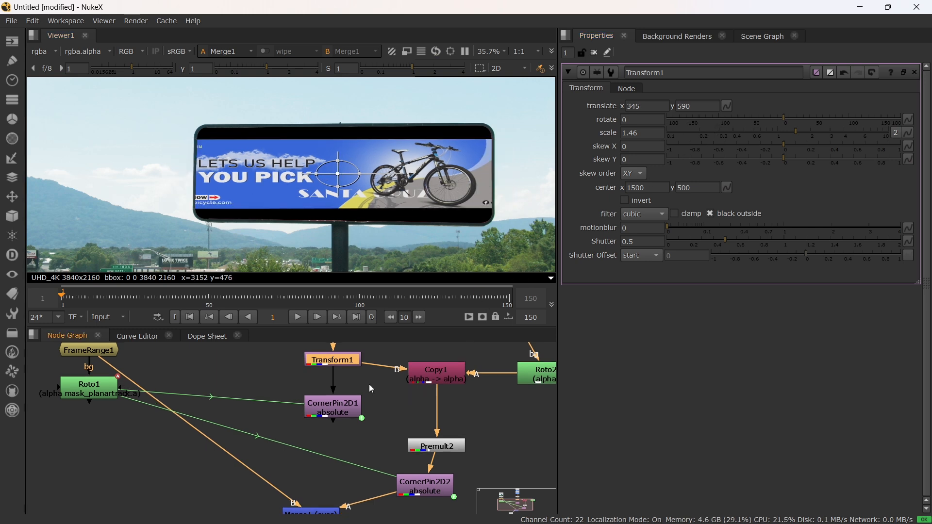
Insert a Reformat node between Premult1 and Transform1, and space the nodes evenly
scroll(373, 388, "down", 2)
middle_click_drag(381, 396, 398, 449)
scroll(383, 421, "up", 2)
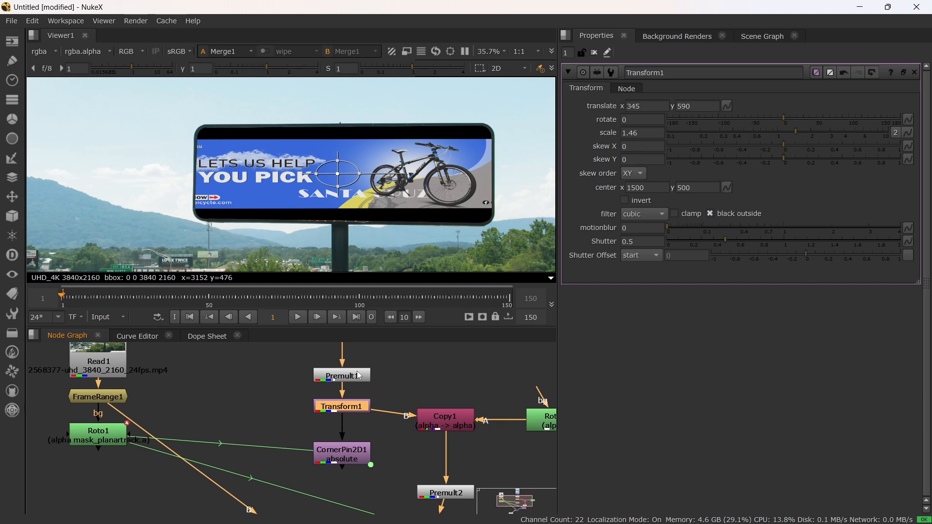
left_click_drag(359, 377, 353, 353)
key("Tab")
type("ref")
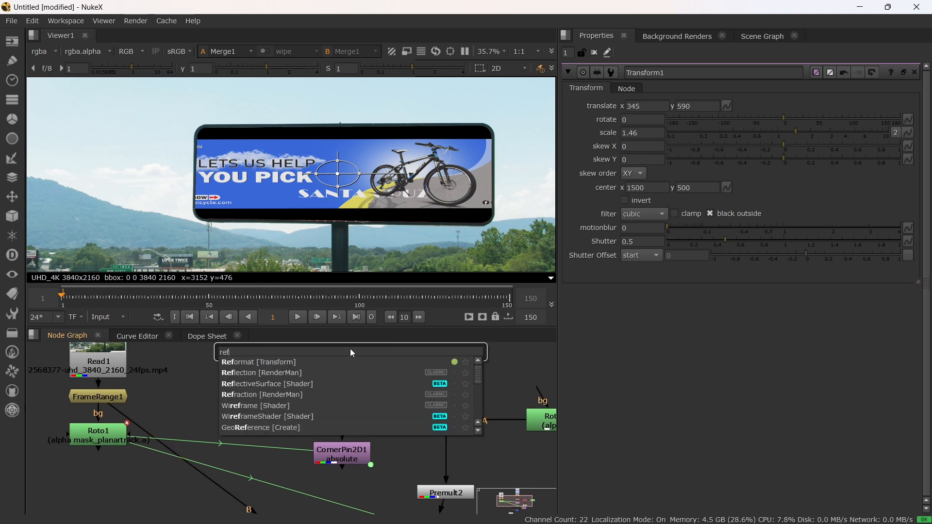
left_click(277, 365)
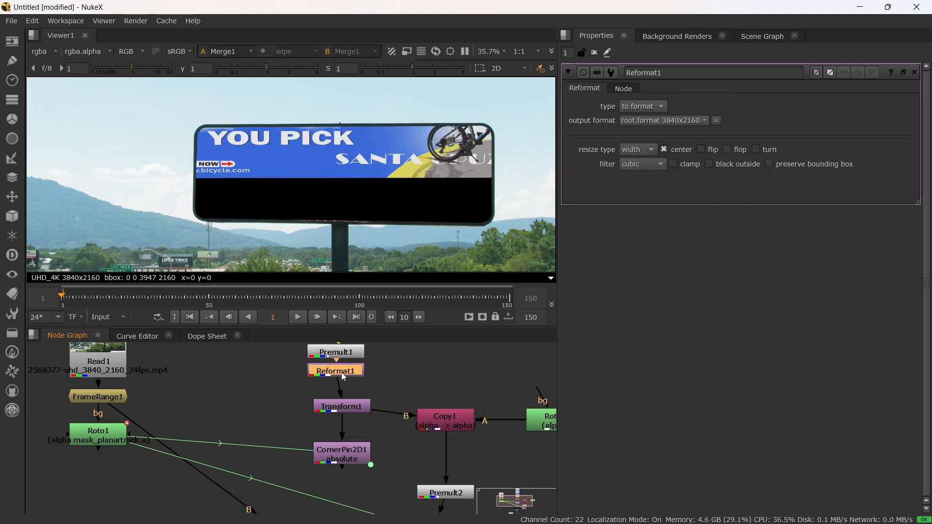
left_click_drag(342, 372, 346, 389)
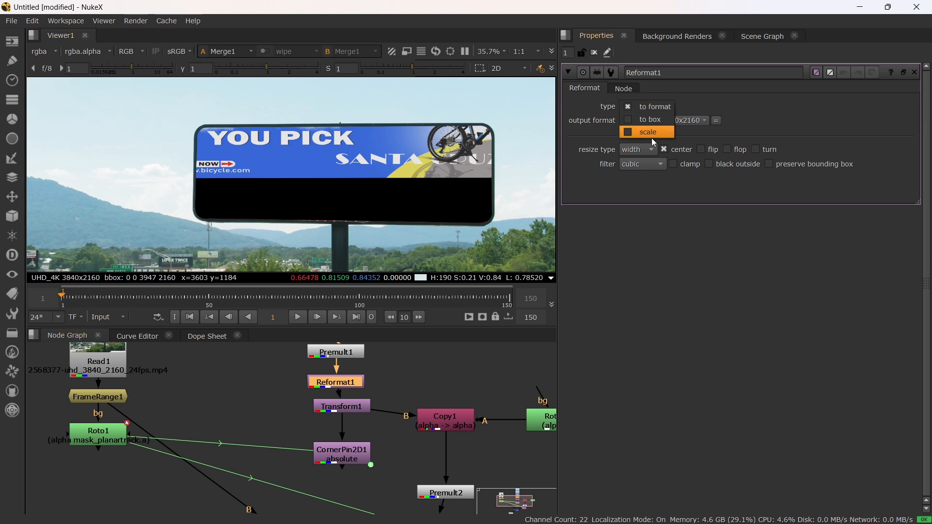
Set Reformat1's resize type to distort and look through its node settings
left_click(641, 165)
left_click(638, 165)
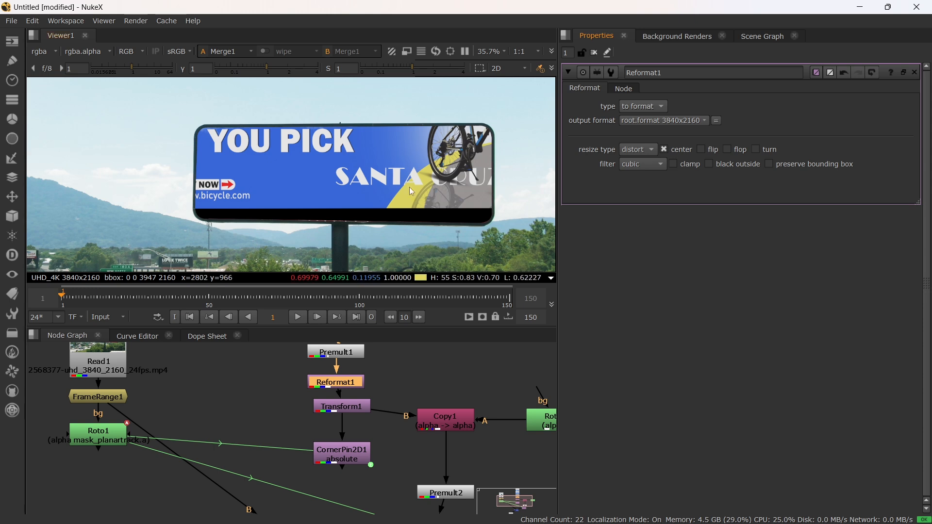
left_click(625, 90)
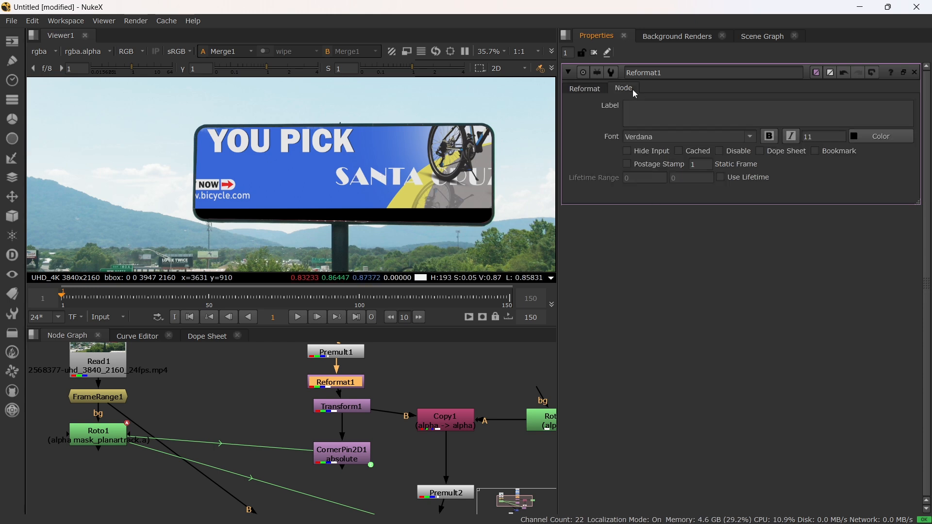
left_click(588, 90)
Set Reformat1's type to "to box", enable "force this shape", and try different box widths up to 1000
left_click(634, 105)
left_click(637, 121)
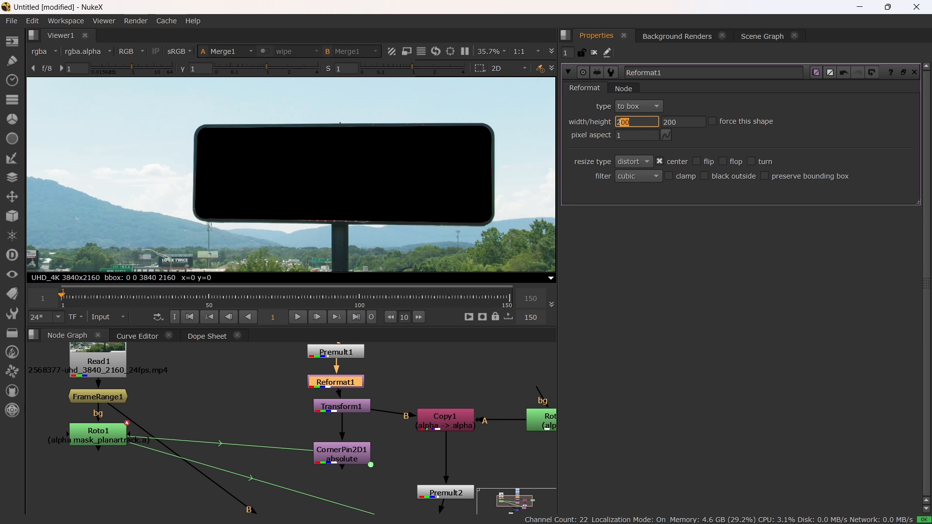
left_click(635, 177)
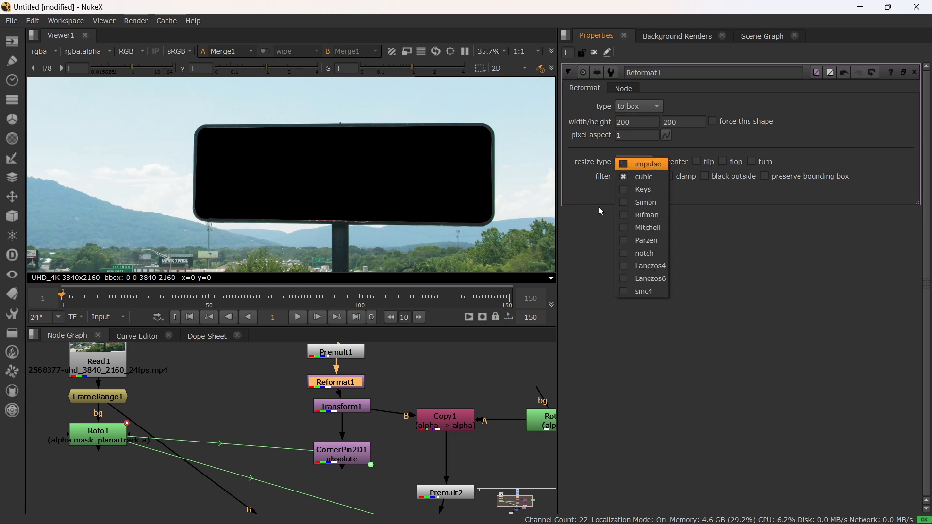
left_click(623, 176)
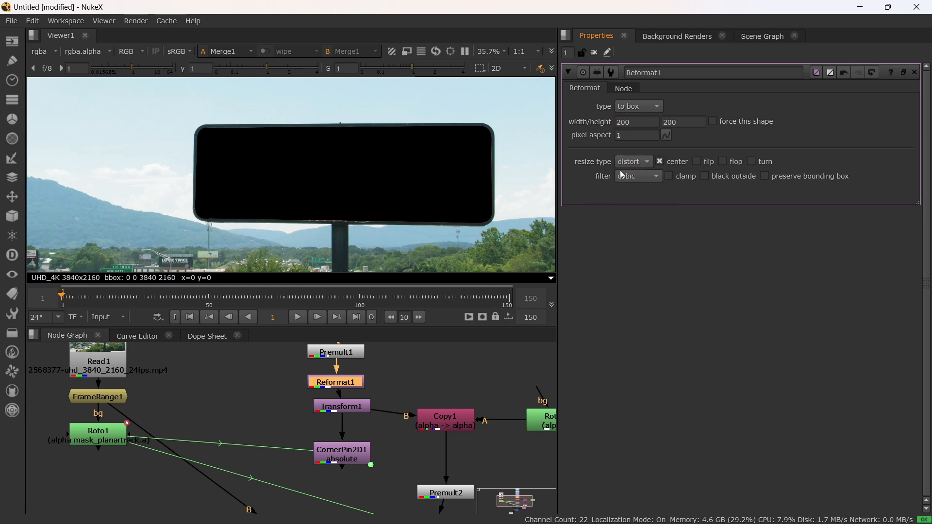
left_click(714, 122)
double_click(631, 123)
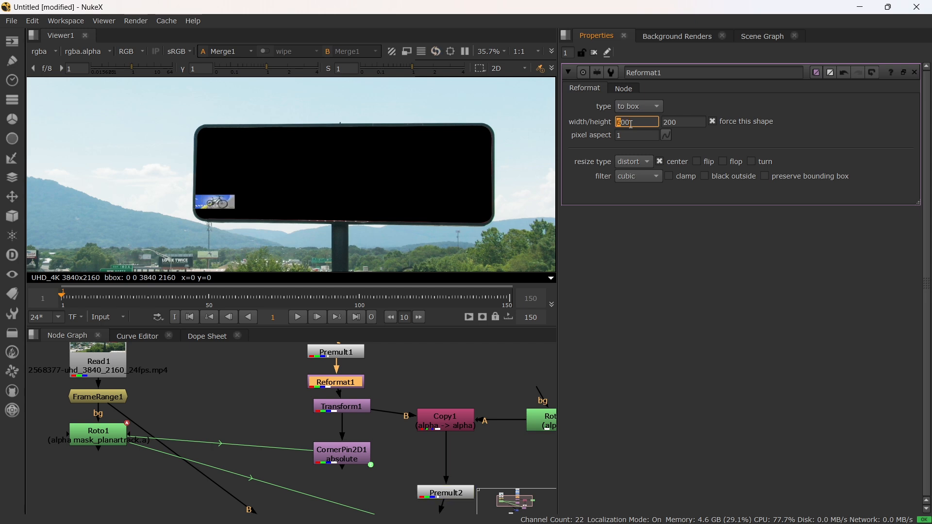
scroll(631, 123, "up", 4)
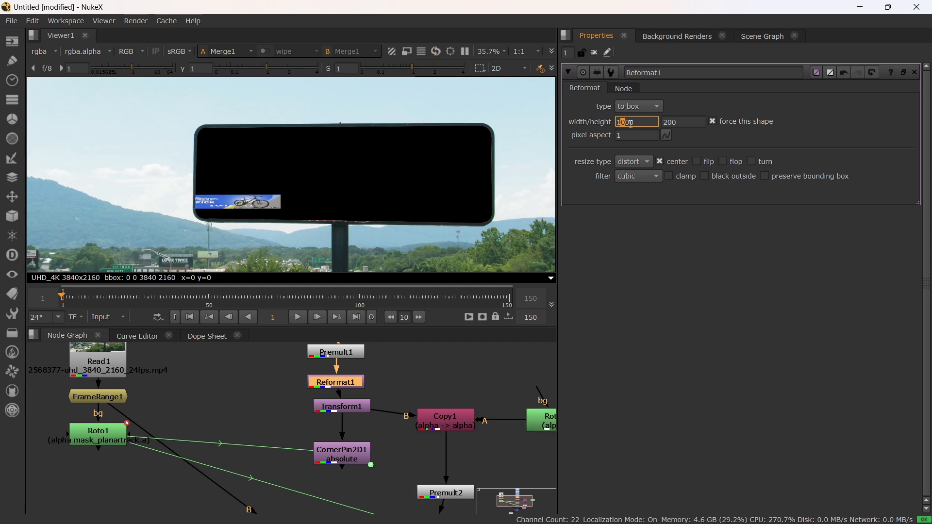
scroll(631, 124, "down", 5)
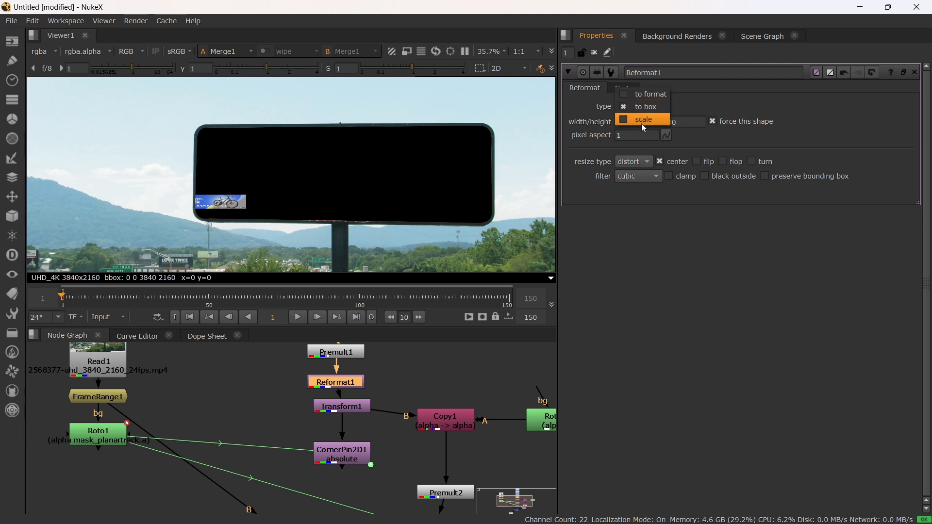
Try Reformat1's scale type with a scale of 1.26, and return the type to "to box"
left_click(644, 120)
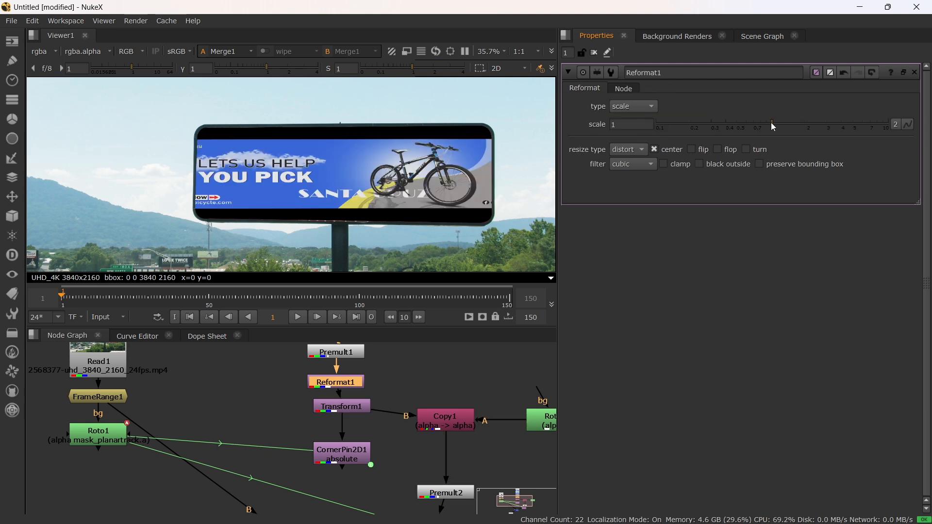
left_click_drag(771, 122, 786, 128)
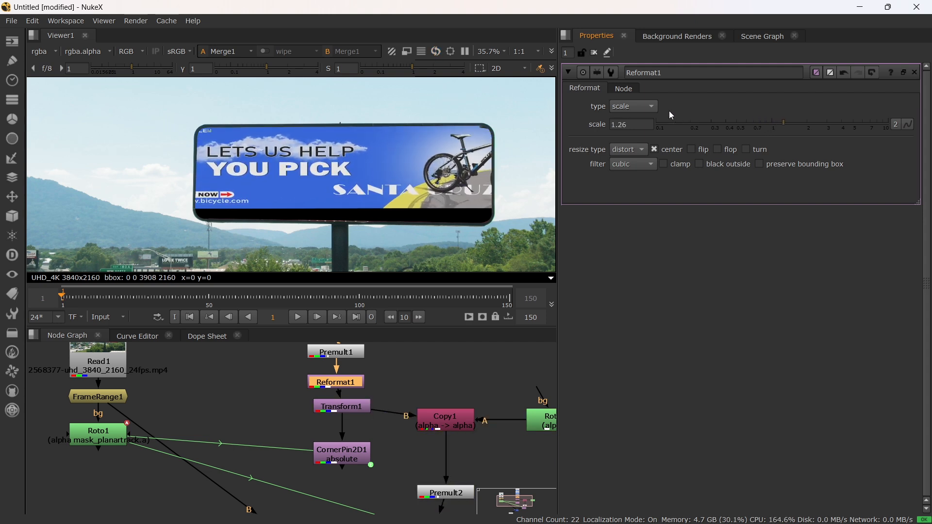
left_click(655, 109)
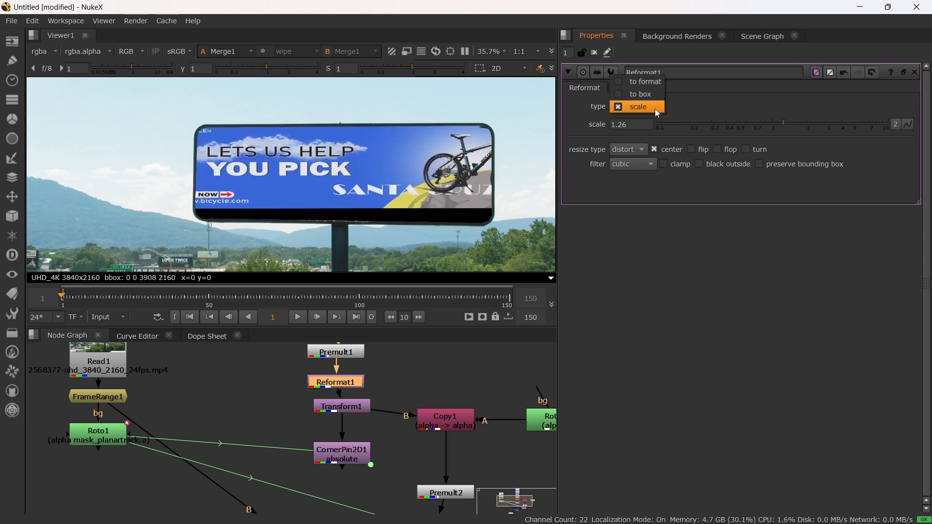
left_click(638, 89)
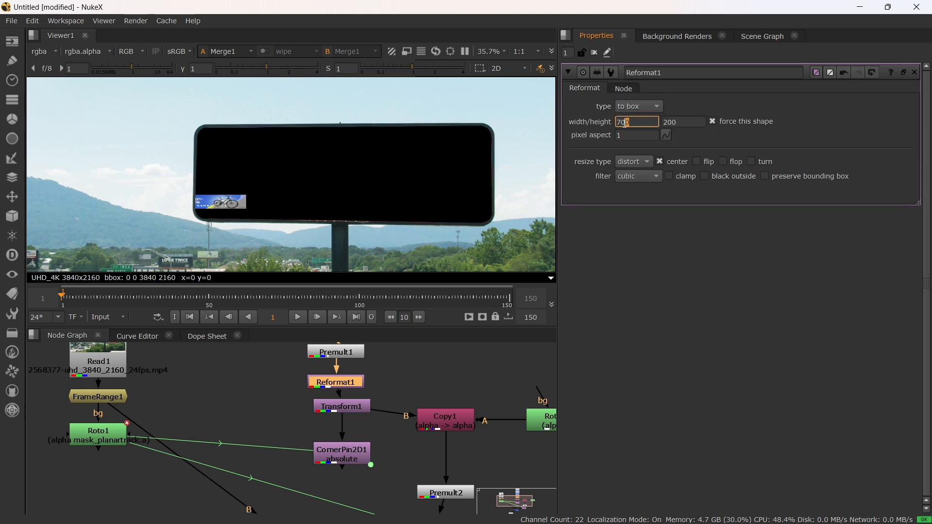
Set Reformat1's box width to 770 and height to 600
left_click(665, 123)
key("Up")
key("Up")
key("Up")
key("Up")
key("Up")
key("Up")
key("Up")
key("Down")
key("Down")
key("Down")
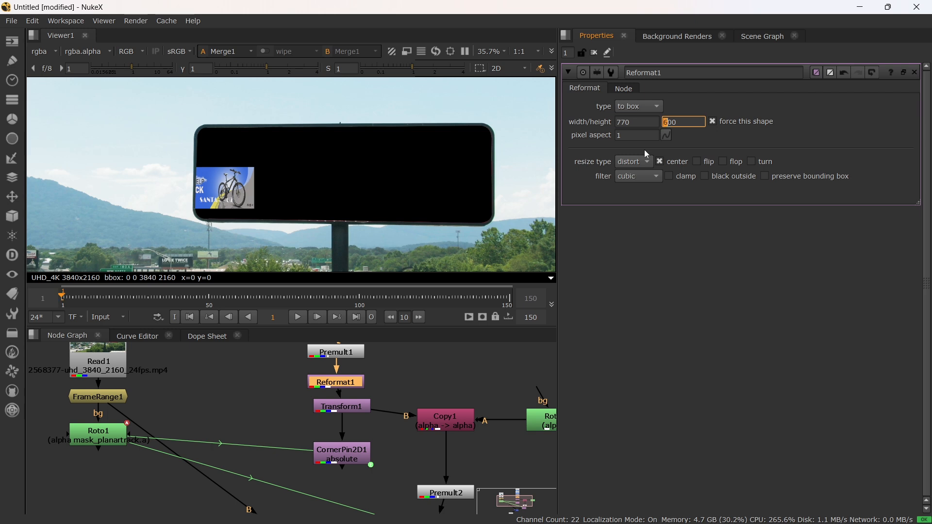
Scale Transform1 to 4.6 and move the banner onto the billboard at translate x 5580, y 1480
double_click(354, 406)
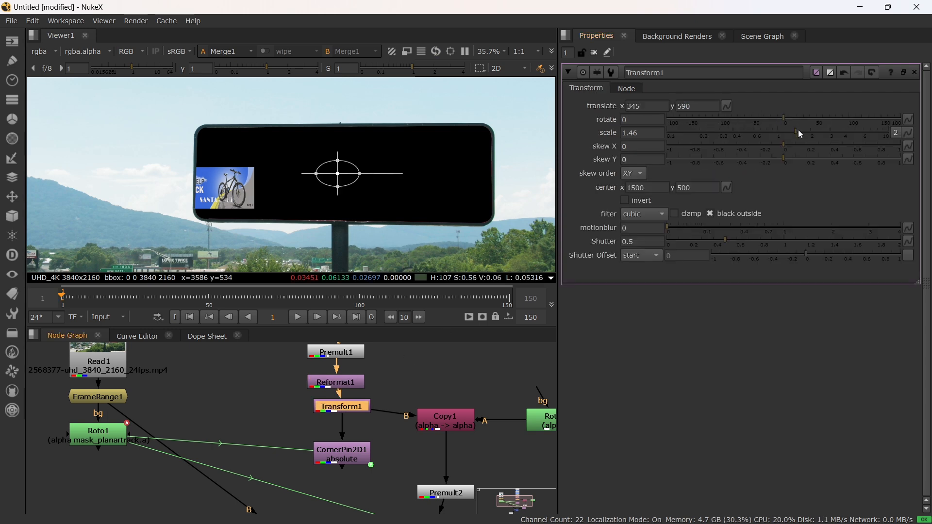
left_click_drag(799, 131, 824, 135)
left_click_drag(342, 173, 553, 151)
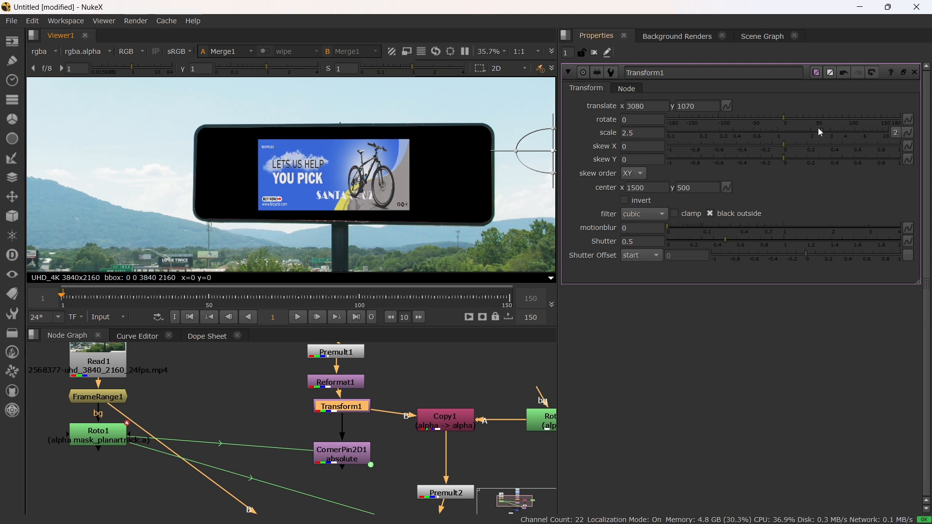
left_click_drag(821, 132, 851, 132)
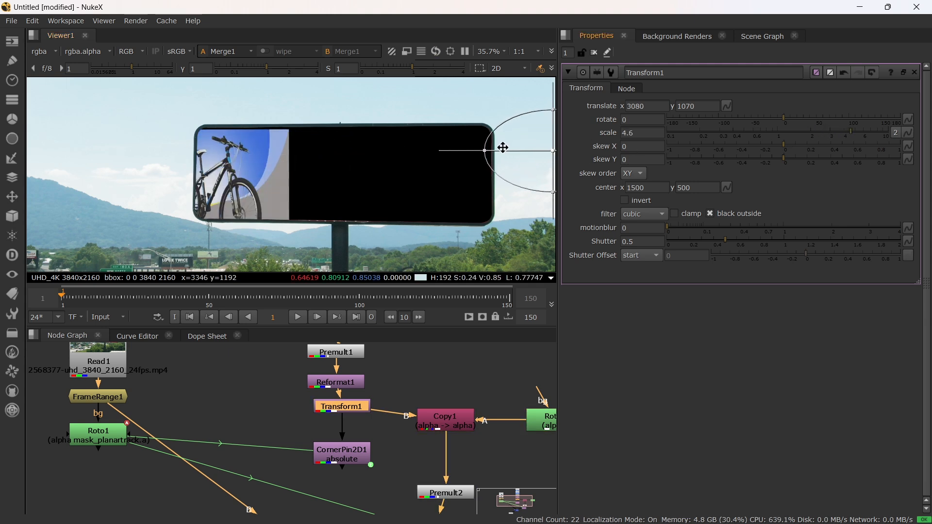
left_click_drag(503, 147, 672, 144)
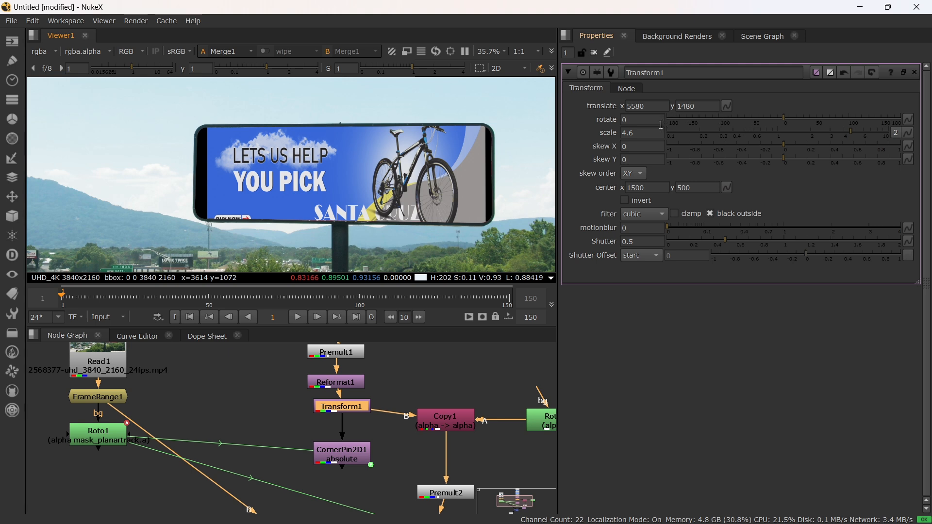
Reduce Reformat1's box height to 470
double_click(335, 382)
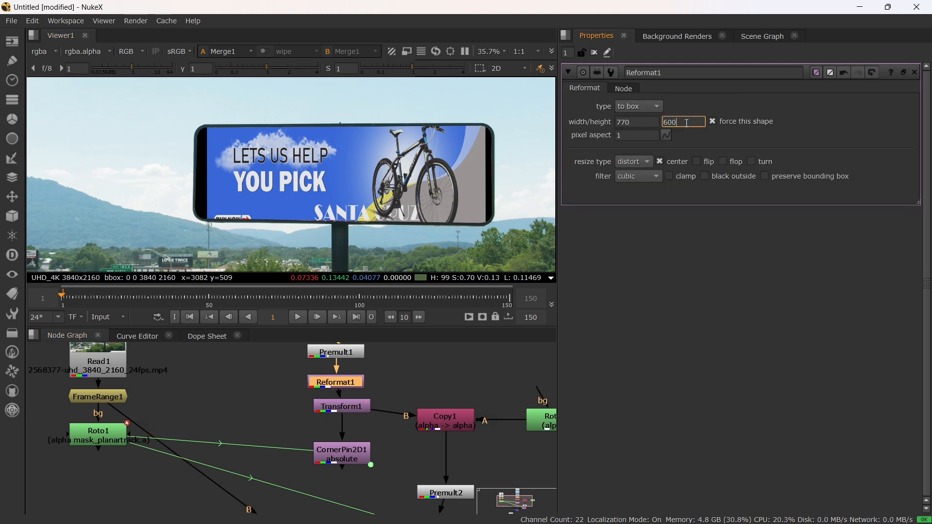
key("Down")
key("Down")
key("Down")
key("Down")
key("Down")
key("Down")
key("Down")
key("Down")
key("Down")
key("Down")
key("Down")
key("Down")
key("Down")
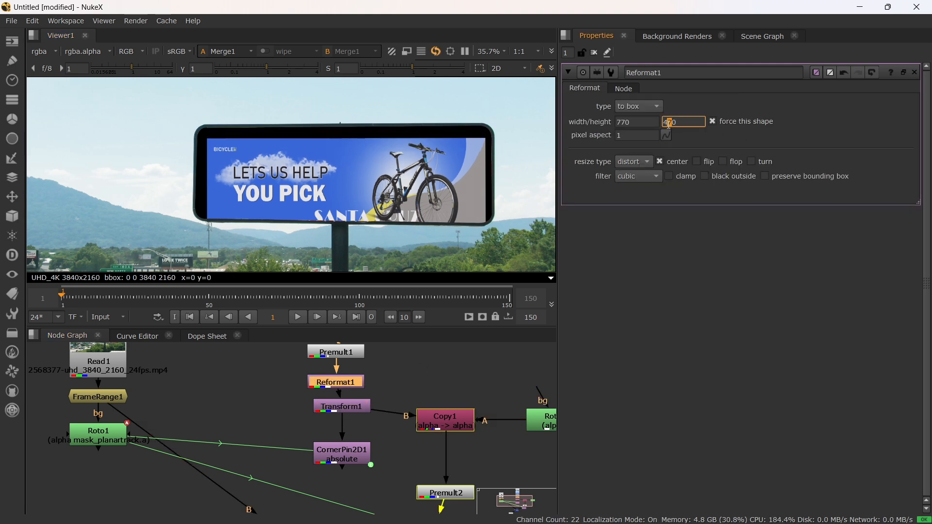
Set Transform1's scale to 4.1 and shift the banner to translate x 5120, y 1680
double_click(342, 407)
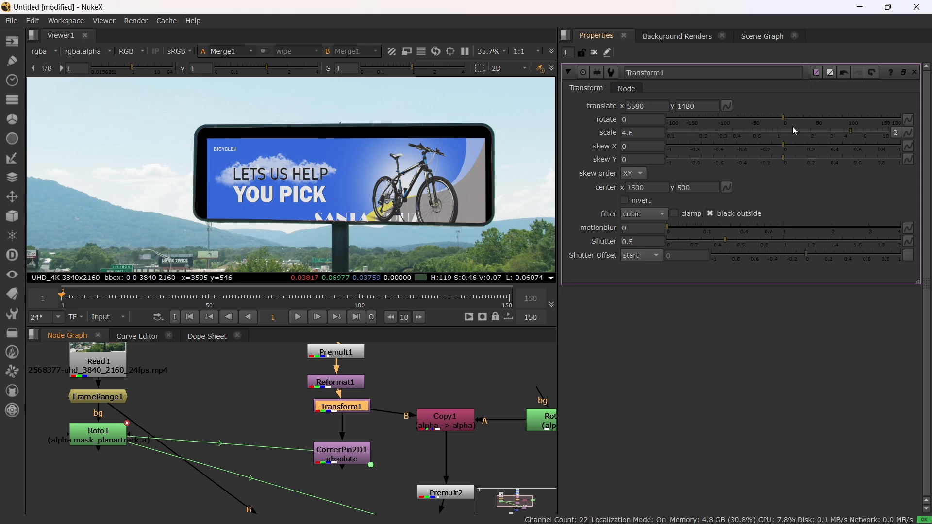
left_click_drag(848, 129, 846, 129)
scroll(511, 182, "down", 4)
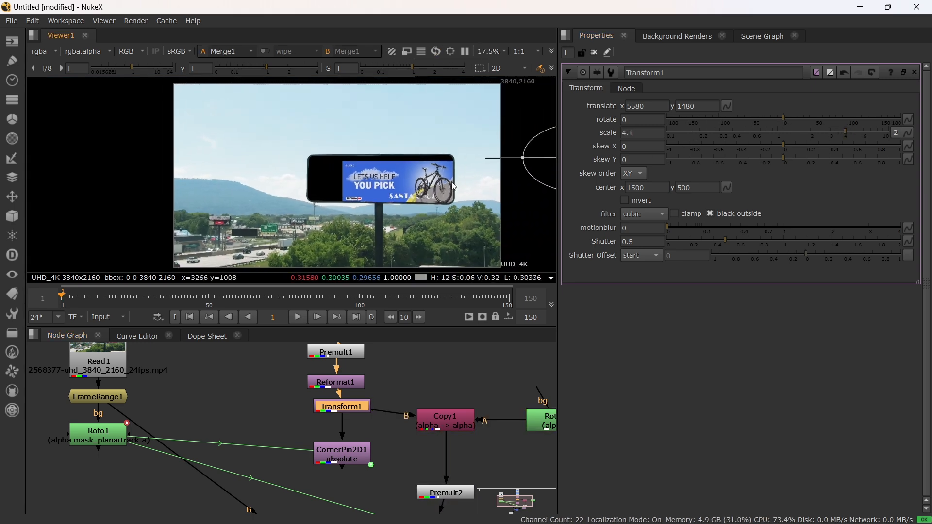
left_click_drag(481, 162, 464, 159)
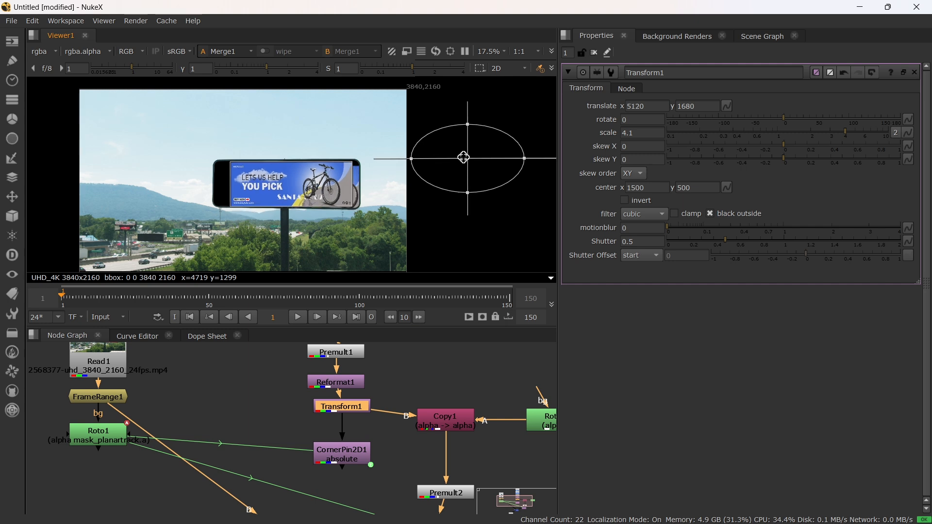
Try Transform1 center x values down to 1100, and set center x to 1600
key("Down")
key("Down")
key("Down")
key("Down")
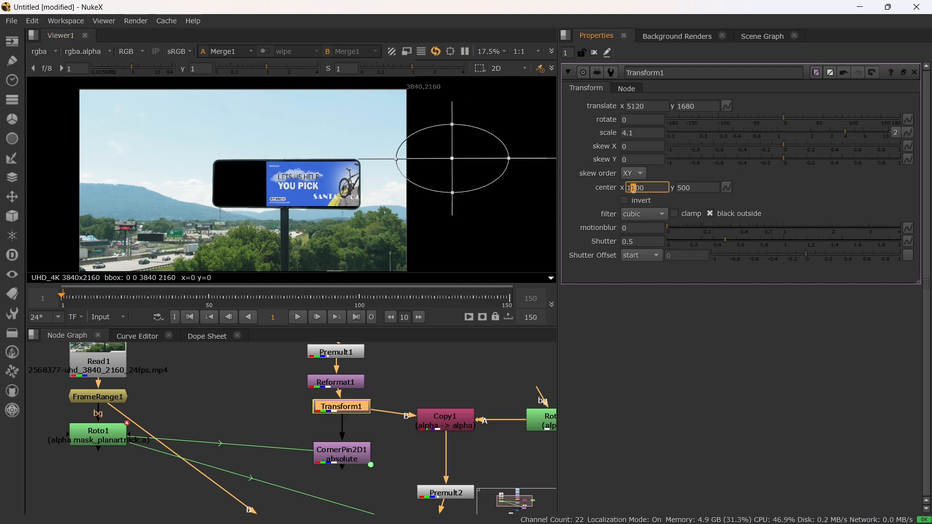
key("Up")
key("Up")
key("Up")
key("Up")
key("Up")
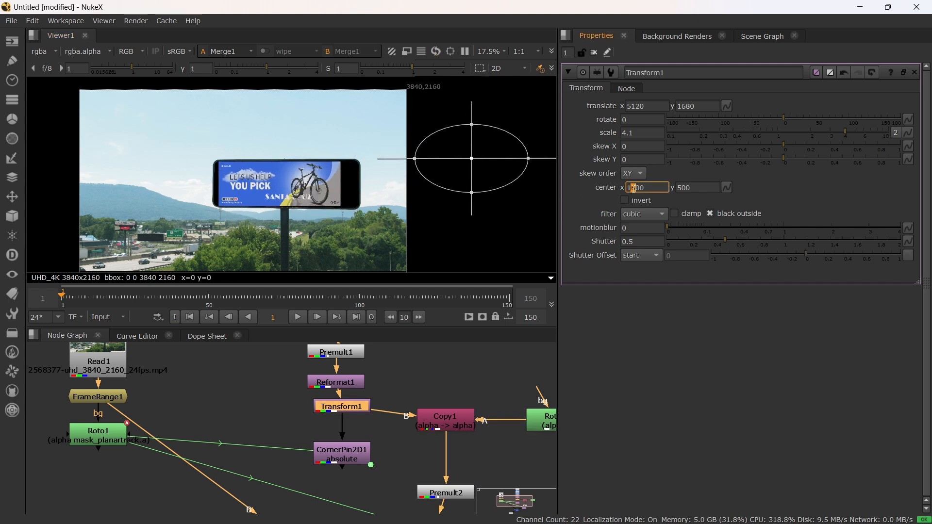
Move Transform1's pivot onto the banner without shifting the image, and fine-tune its center to x 338, y 220
left_click_drag(471, 157, 275, 185, "ctrl")
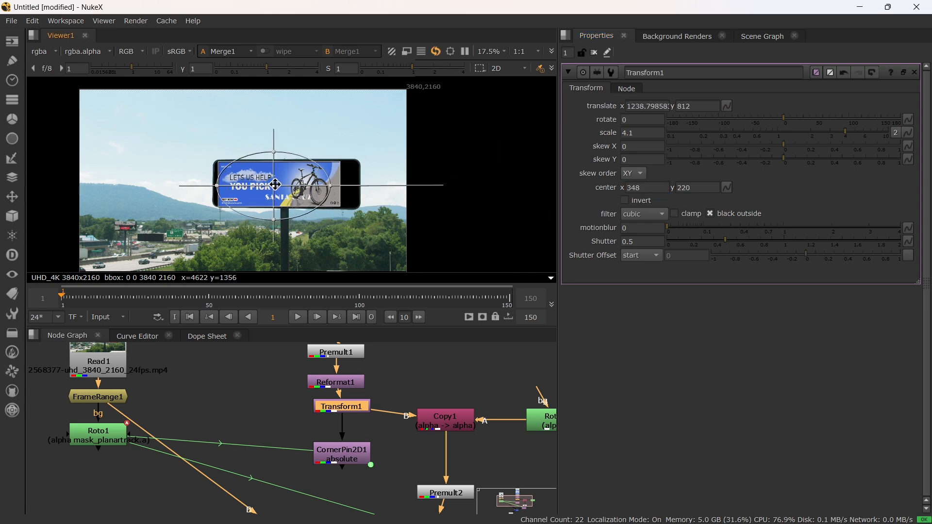
scroll(276, 185, "up", 3)
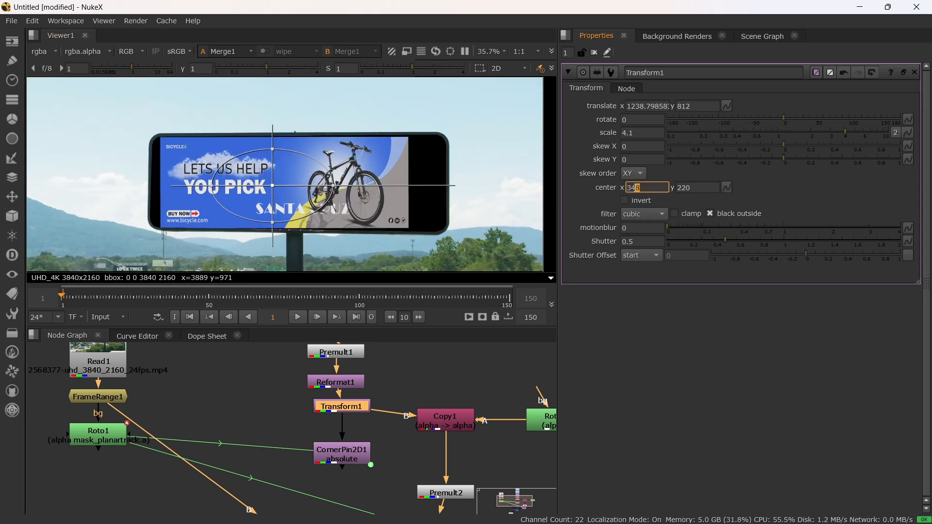
left_click(631, 188)
scroll(632, 188, "up", 4)
scroll(632, 188, "down", 4)
scroll(632, 188, "down", 1)
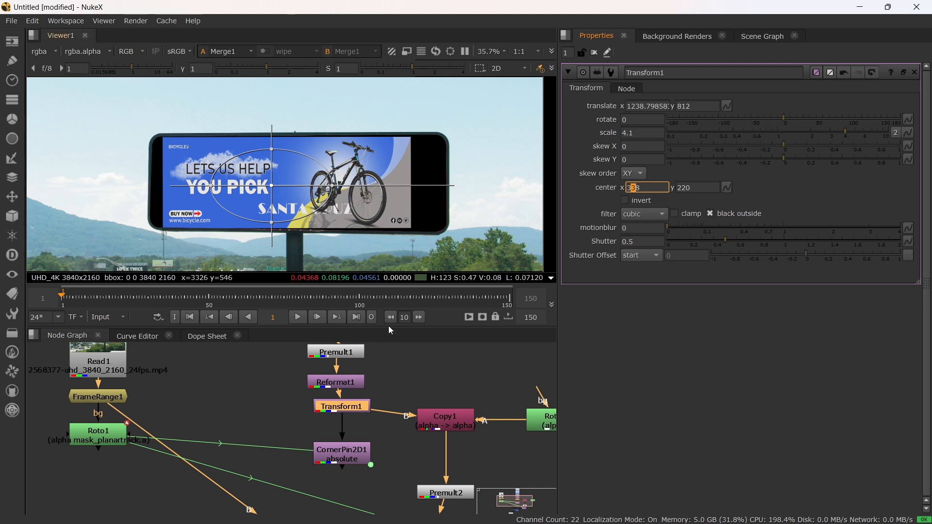
Set Reformat1's box to 890 wide and 480 high, and move the banner to translate x 1130, y 810 in Transform1
double_click(335, 384)
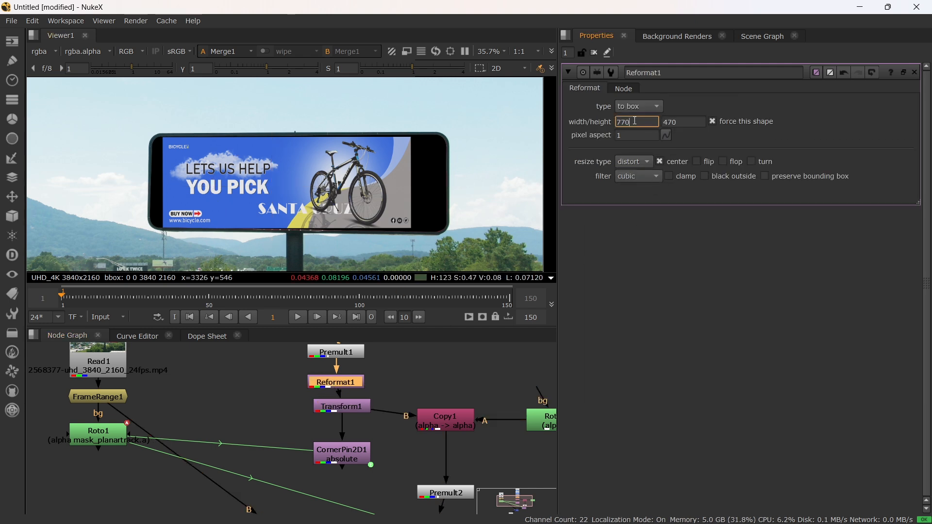
scroll(623, 121, "up", 8)
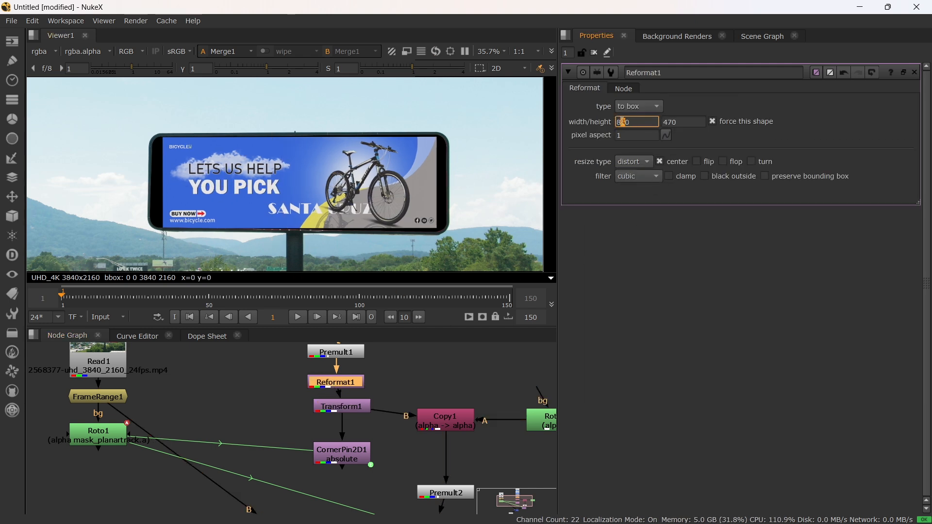
left_click(671, 121)
scroll(671, 121, "up", 3)
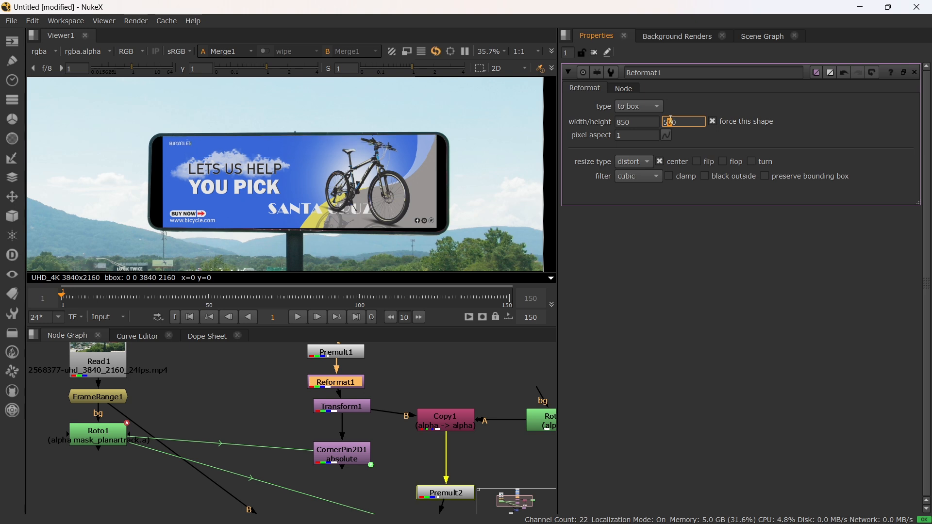
scroll(671, 120, "up", 1)
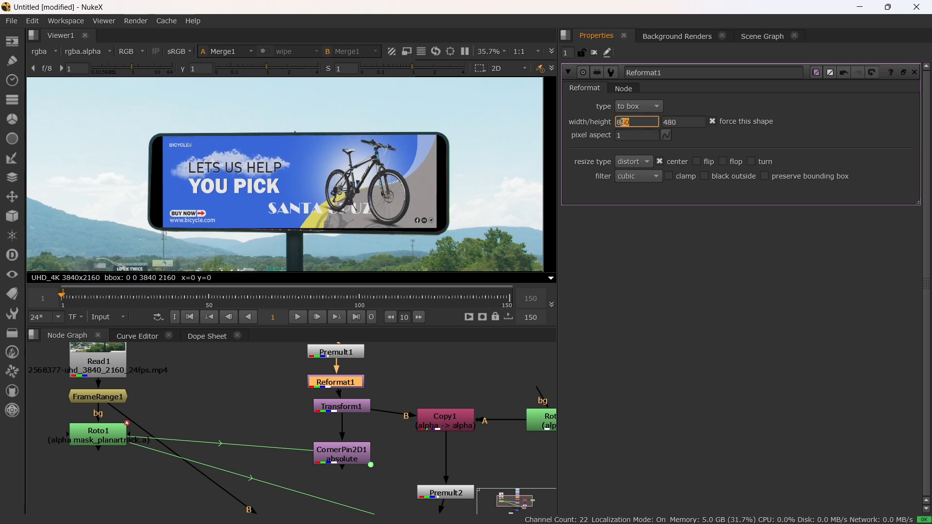
scroll(624, 122, "up", 2)
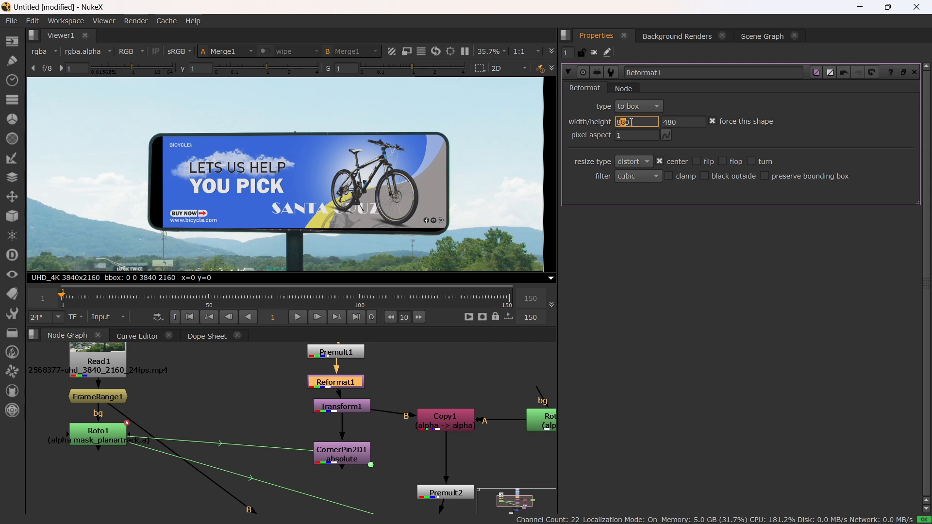
scroll(632, 122, "up", 1)
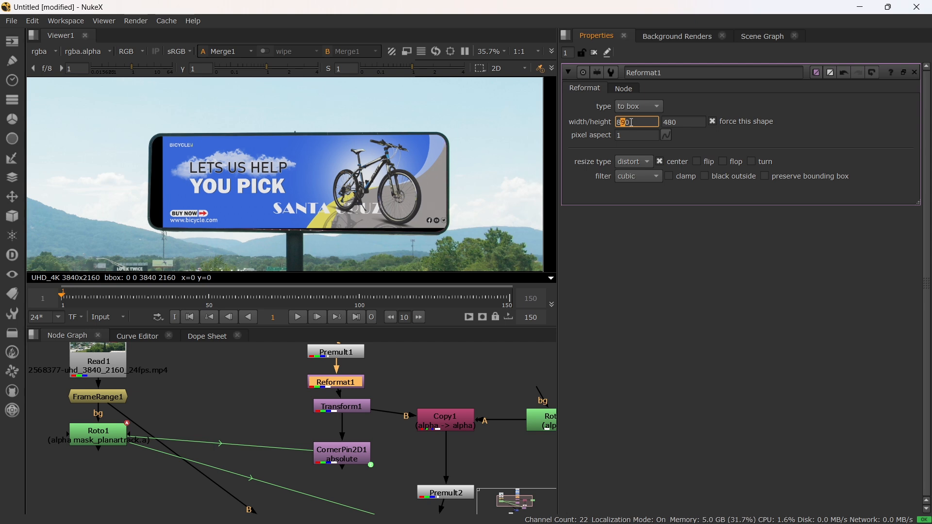
left_click(334, 406)
left_click_drag(277, 185, 266, 185)
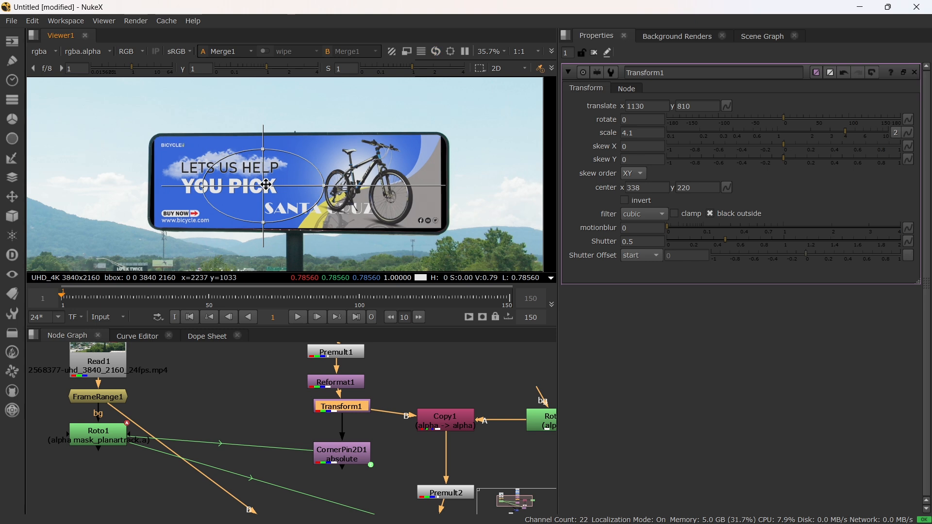
Increase Reformat1's box width to 920 and height to 500
left_click(326, 383)
left_click_drag(646, 119, 624, 118)
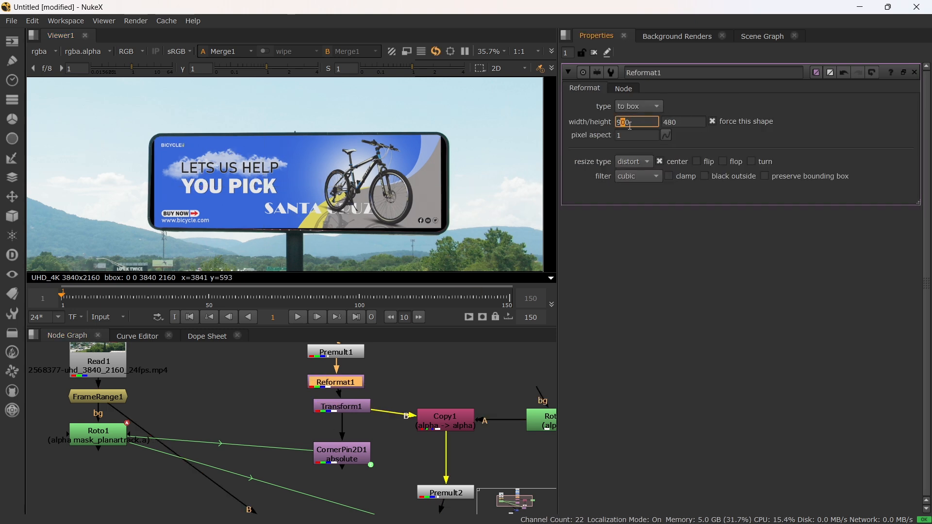
key("Up")
key("Up")
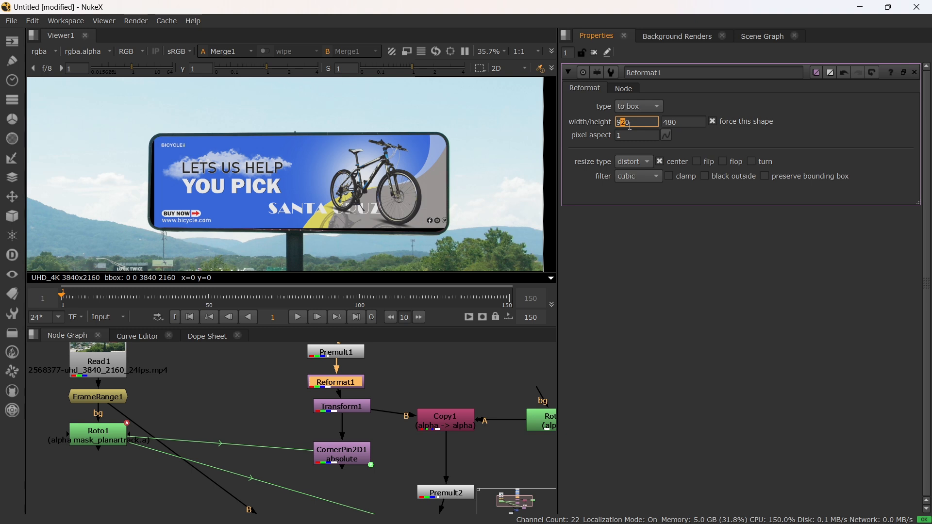
key("Up")
key("Up")
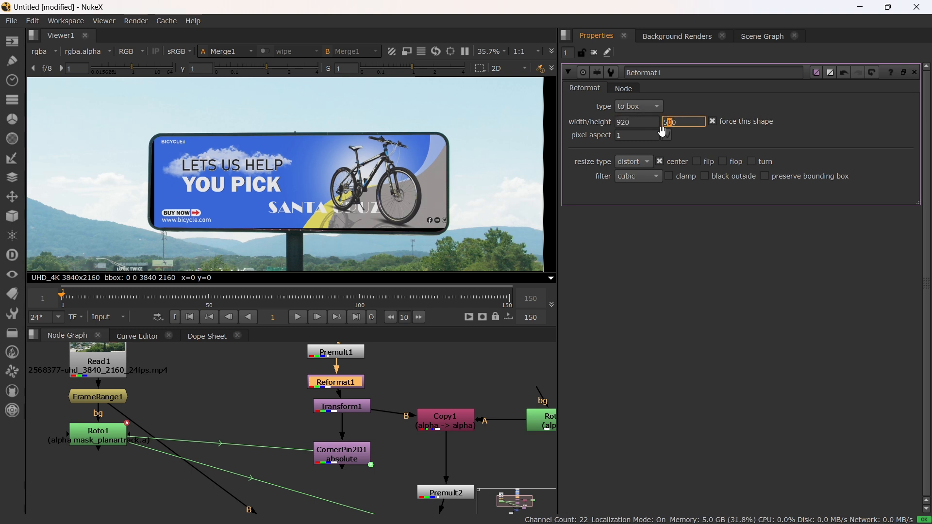
Move the banner with Transform1 to translate x 1080, y 700 so it fills the billboard
left_click(347, 414)
double_click(347, 407)
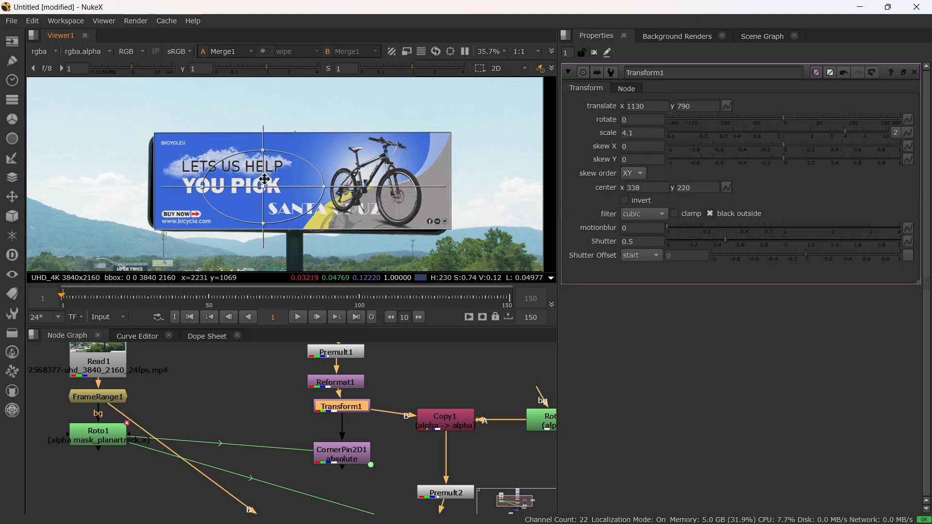
left_click_drag(261, 183, 261, 183)
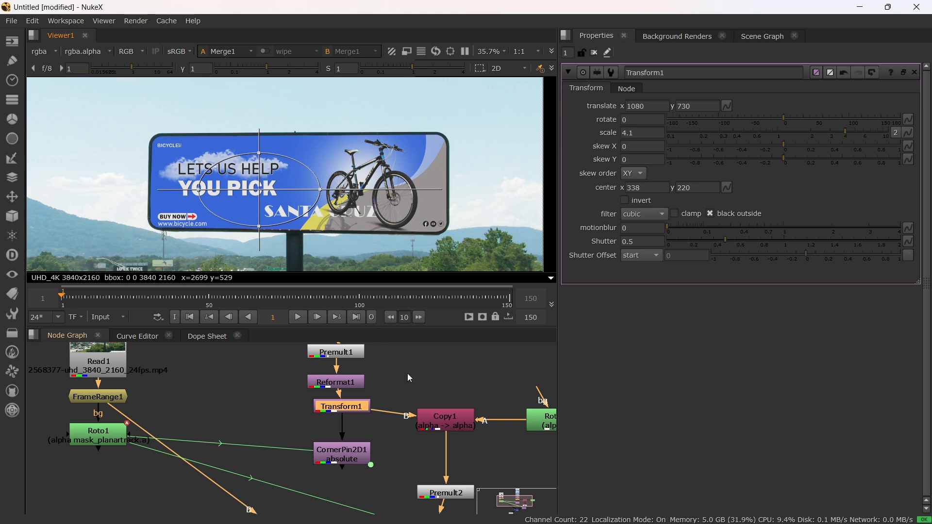
left_click_drag(260, 185, 259, 188)
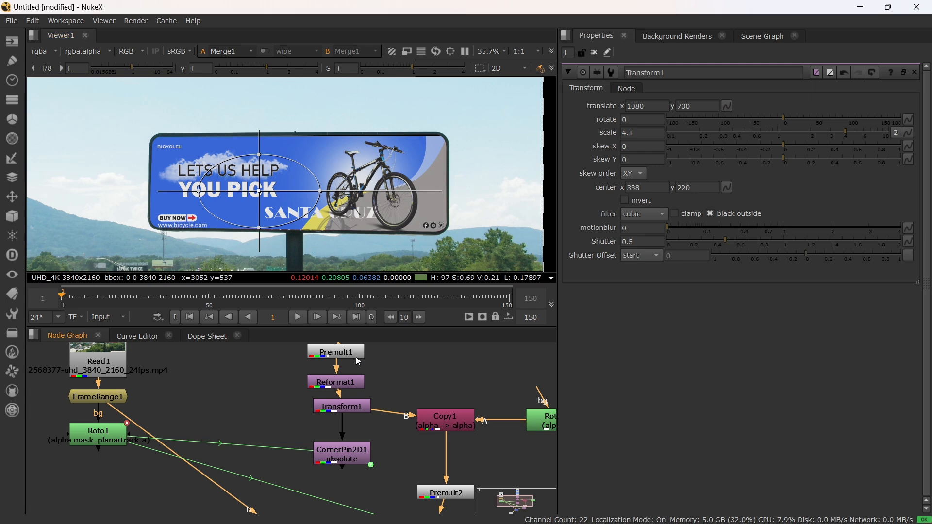
Lift the Read2 banner node slightly above Grade1, and set Grade1's blackpoint to -0.02 and whitepoint to 1.64
scroll(357, 357, "down", 1)
scroll(331, 194, "down", 2)
scroll(331, 194, "down", 1)
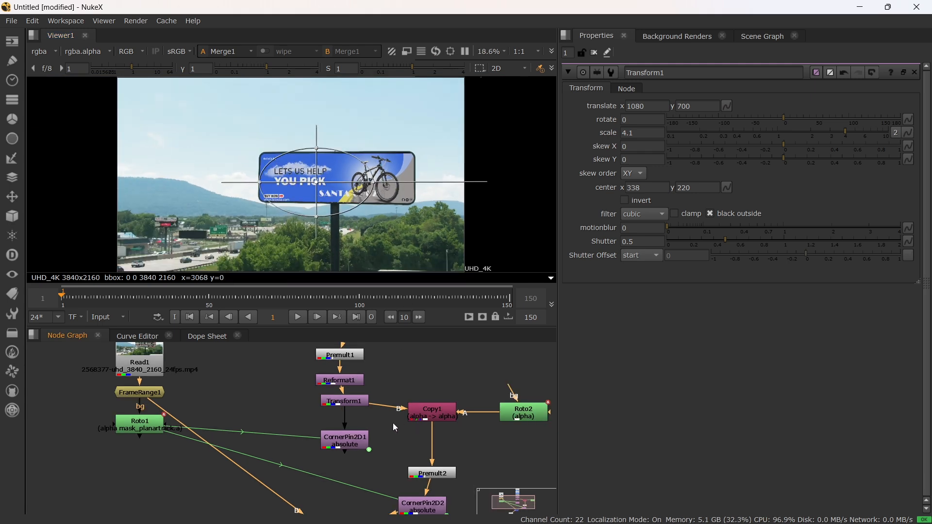
scroll(381, 464, "down", 2)
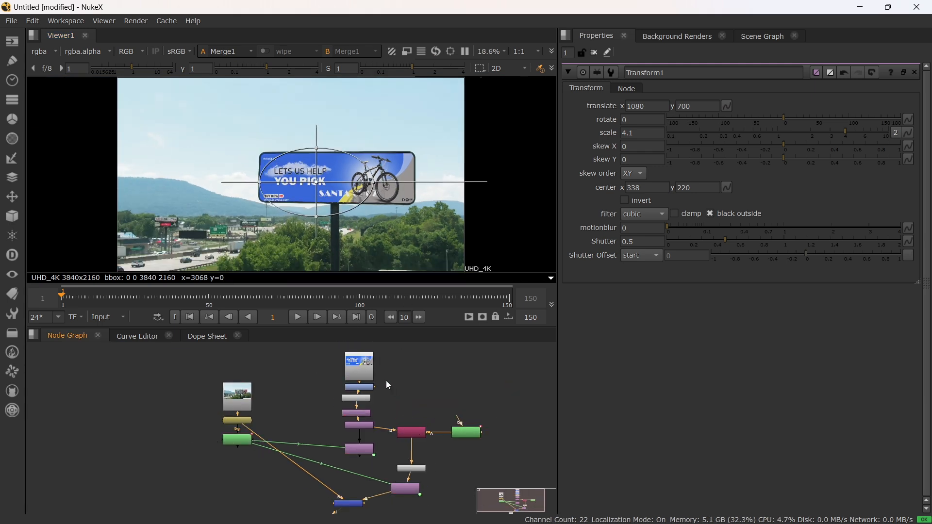
left_click_drag(373, 379, 363, 373)
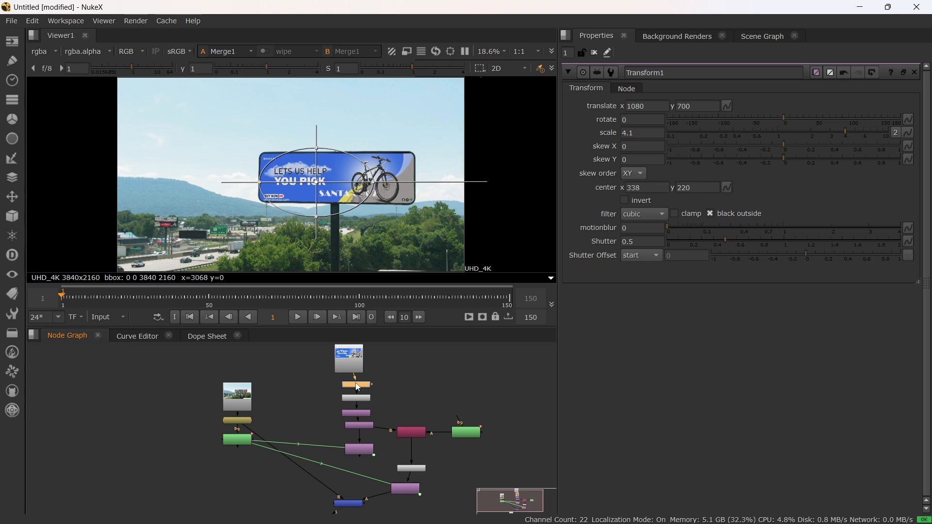
scroll(370, 403, "up", 3)
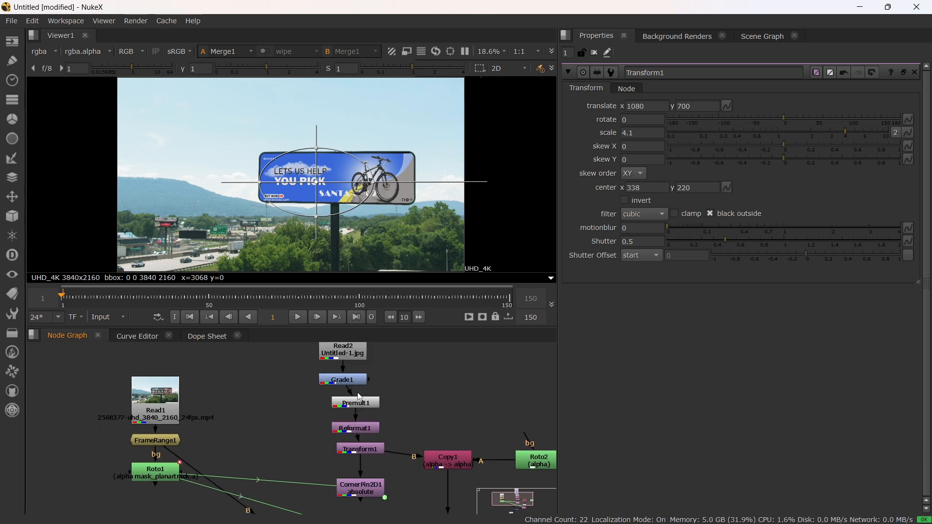
double_click(367, 426)
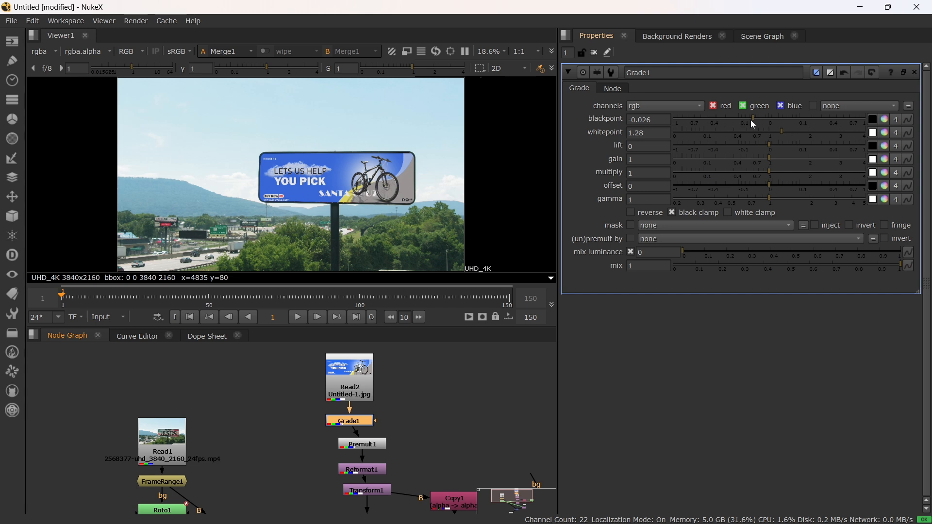
left_click_drag(772, 122, 787, 121)
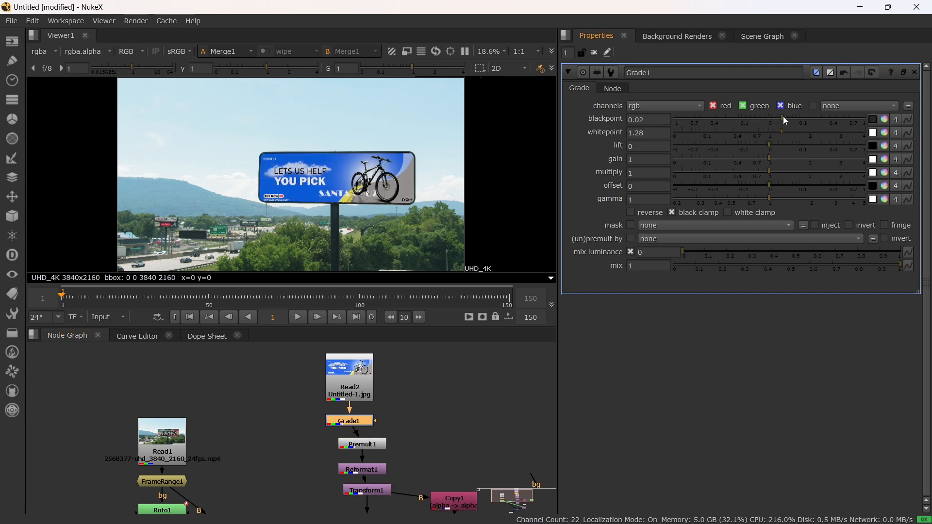
scroll(289, 215, "down", 1)
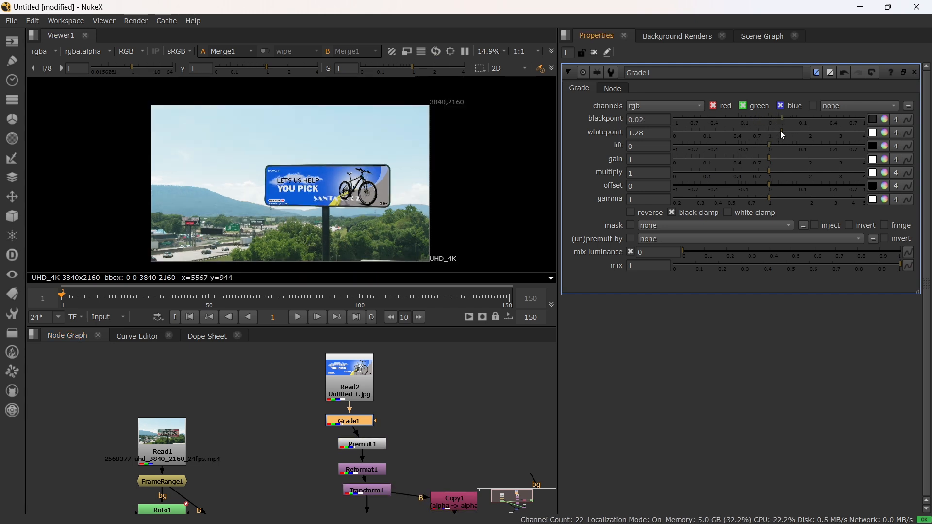
left_click_drag(783, 136, 755, 117)
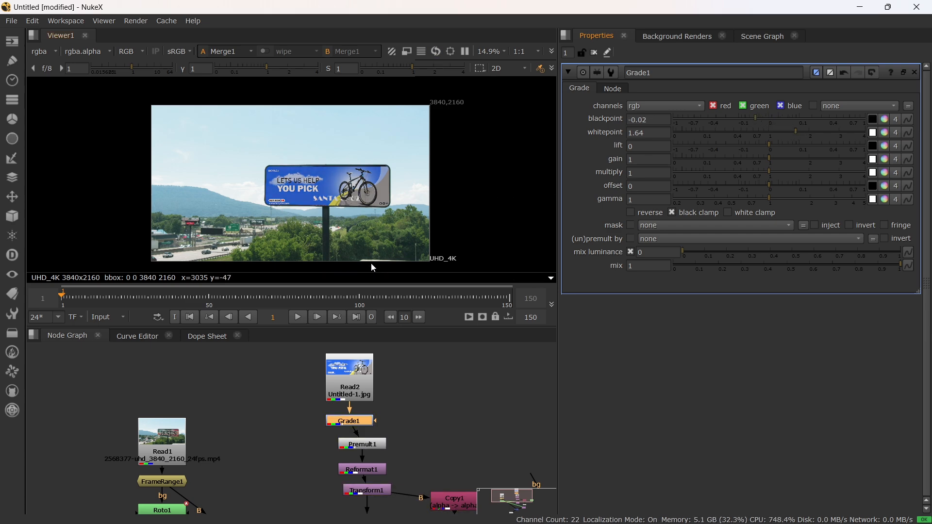
Line up Read1, FrameRange1 and Roto1 in a straight vertical column in the enlarged node graph
key("space")
scroll(420, 297, "up", 5)
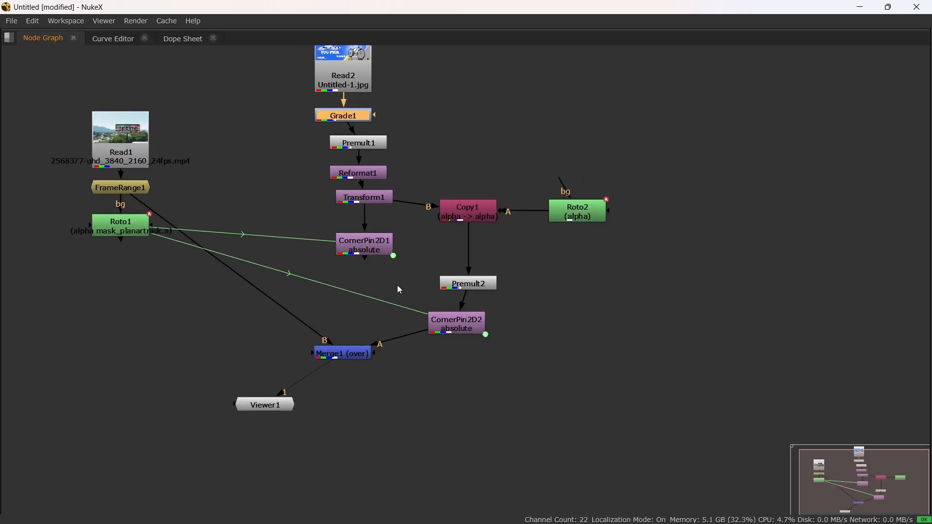
left_click_drag(165, 208, 165, 129)
left_click_drag(160, 248, 160, 183)
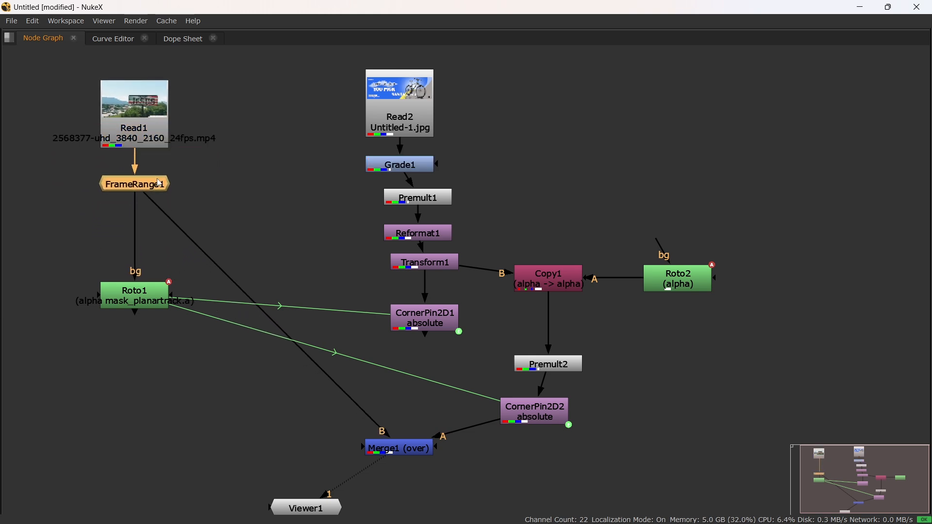
left_click_drag(145, 294, 146, 249)
Straighten the banner branch by stacking Read2, Grade1, Premult1, Reformat1, Transform1 and CornerPin2D1 in one vertical column
left_click_drag(399, 117, 414, 93)
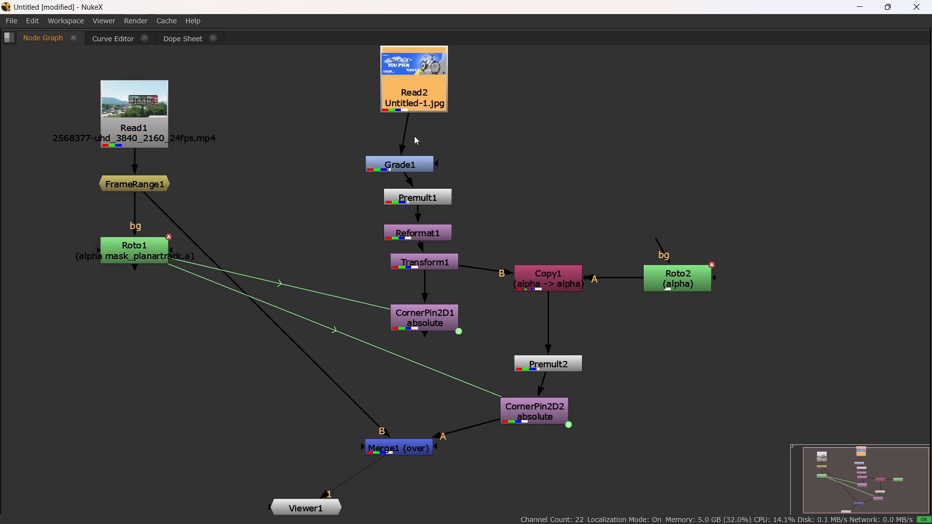
left_click_drag(404, 165, 421, 150)
left_click_drag(427, 193, 428, 180)
left_click_drag(423, 233, 423, 214)
left_click_drag(432, 265, 424, 250)
left_click_drag(426, 318, 419, 289)
Align Copy1 and Roto2 in a row with Transform1, and stack Premult2 and CornerPin2D2 beneath Copy1
left_click_drag(540, 279, 543, 248)
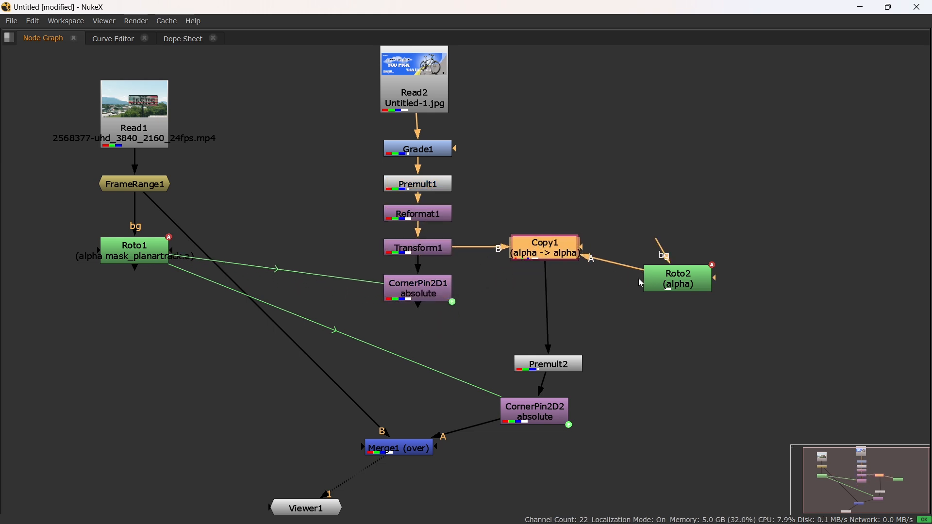
left_click_drag(691, 284, 675, 254)
left_click_drag(568, 368, 563, 311)
left_click_drag(550, 401, 565, 357)
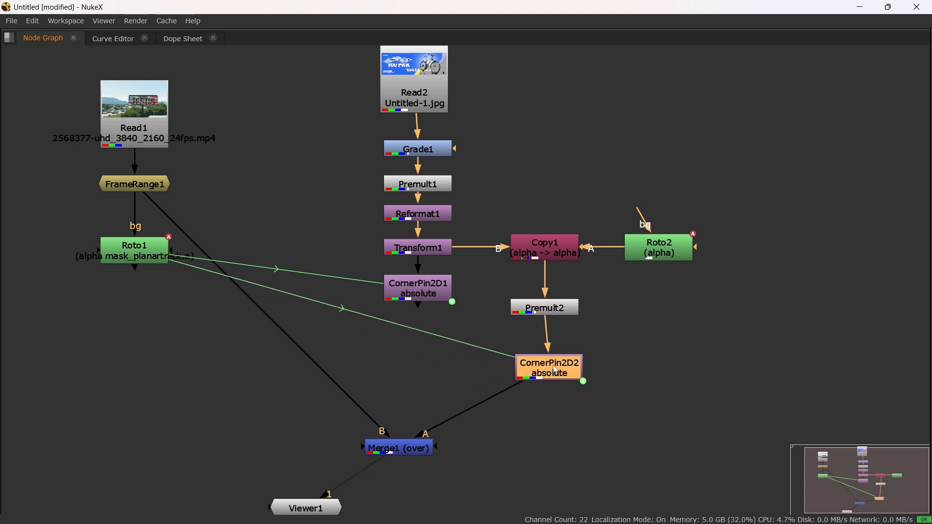
Place the Viewer1 node to the left of Merge1, level with it
mouse_move(412, 453)
left_mouse_down()
mouse_move(526, 472)
mouse_move(469, 473)
mouse_move(469, 460)
mouse_move(428, 455)
mouse_move(412, 372)
mouse_move(417, 447)
left_mouse_up()
key("ctrl+z")
left_click_drag(330, 512, 221, 443)
scroll(337, 366, "down", 3)
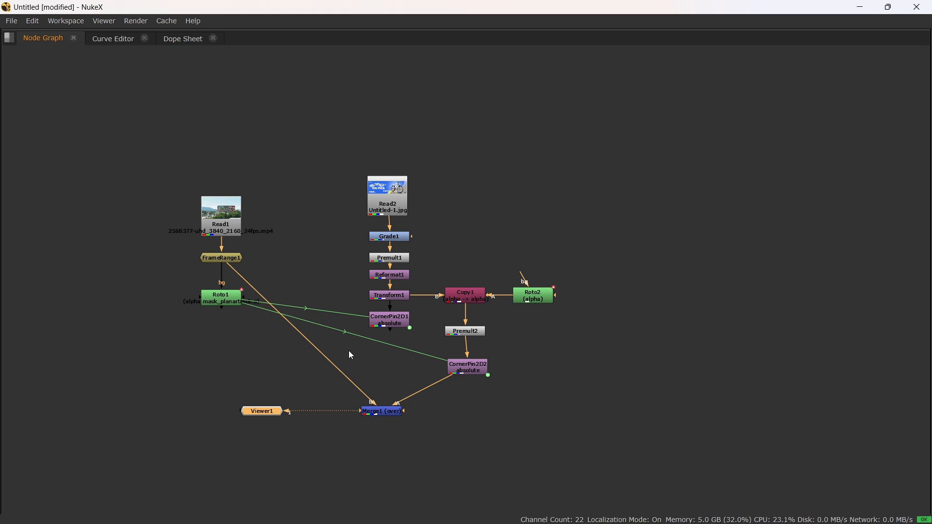
middle_click_drag(349, 351, 410, 358)
scroll(409, 359, "up", 2)
Play the composite in the enlarged viewer, fitted to the frame, to check the tracked banner
key("space")
key("space")
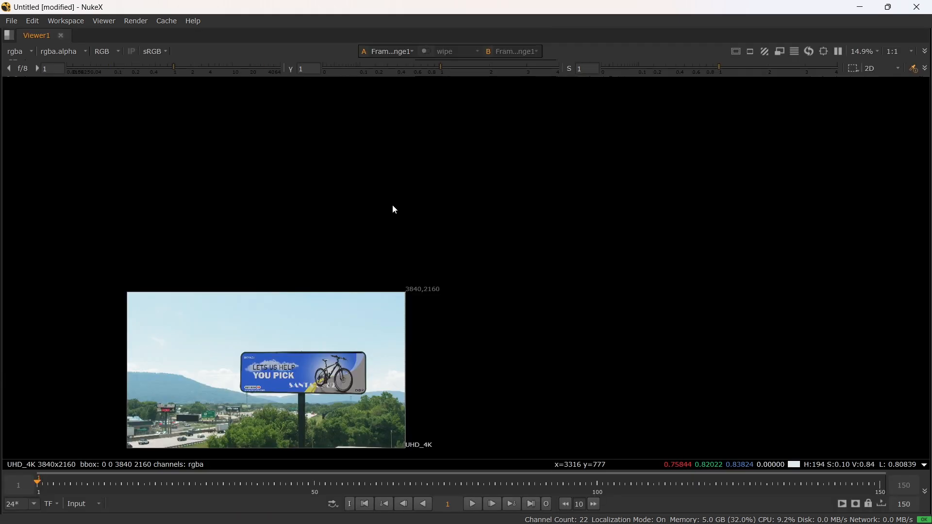
key("f")
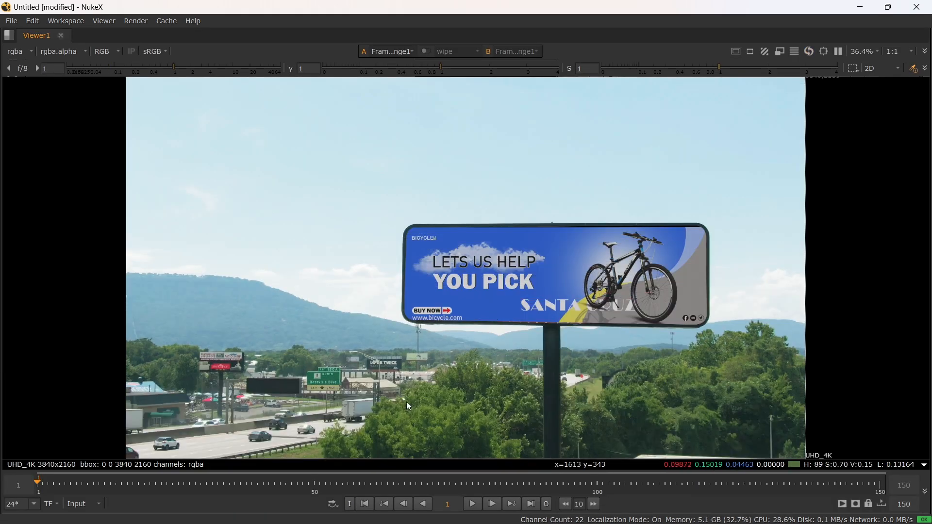
left_click(473, 504)
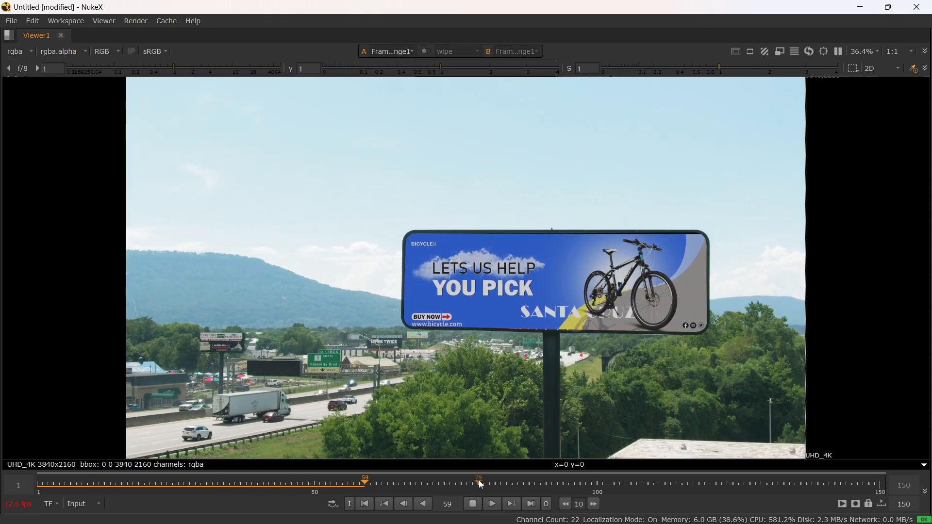
key("space")
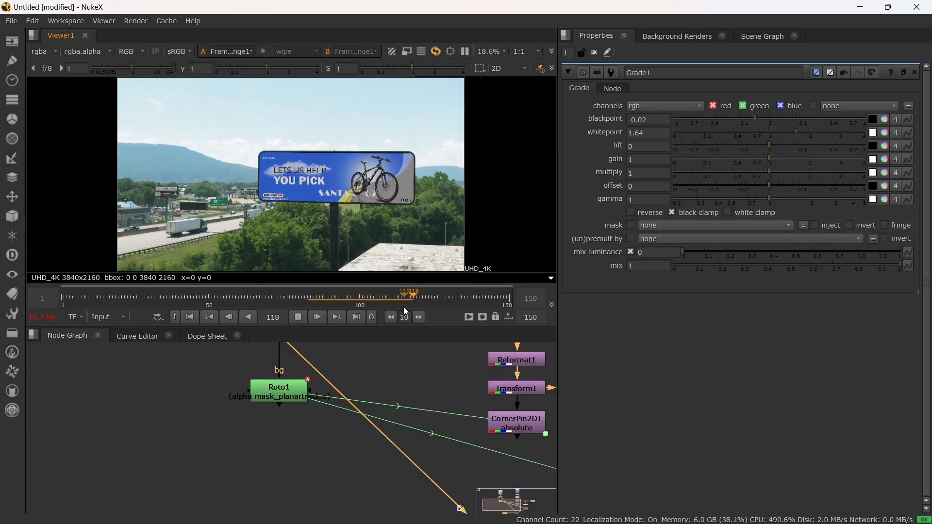
key("space")
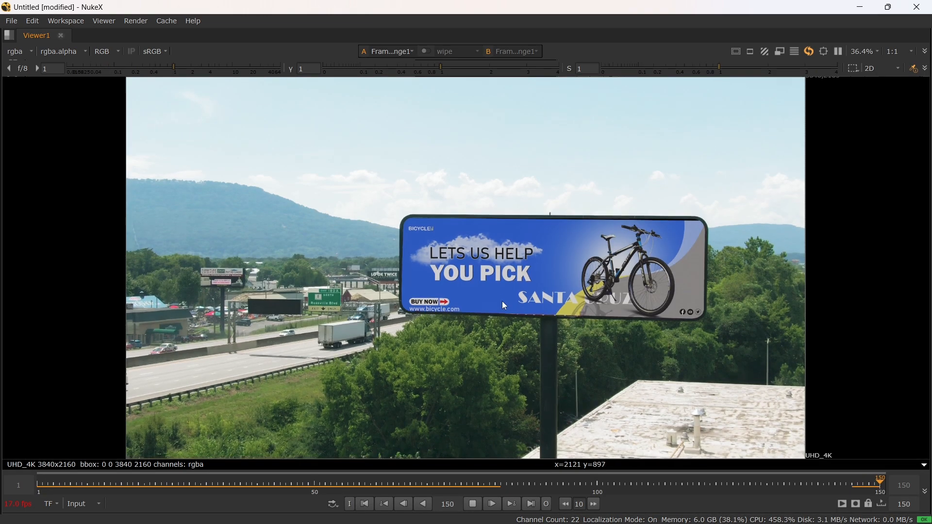
key("space")
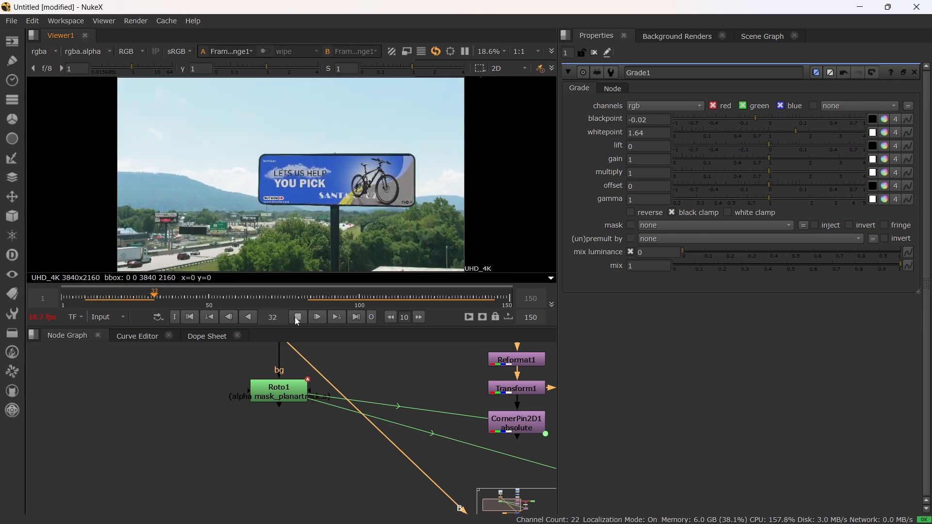
Stop playback and scrub through the clip to check the banner at several frames, ending at frame 1
scroll(336, 416, "down", 6)
middle_click_drag(401, 427, 327, 433)
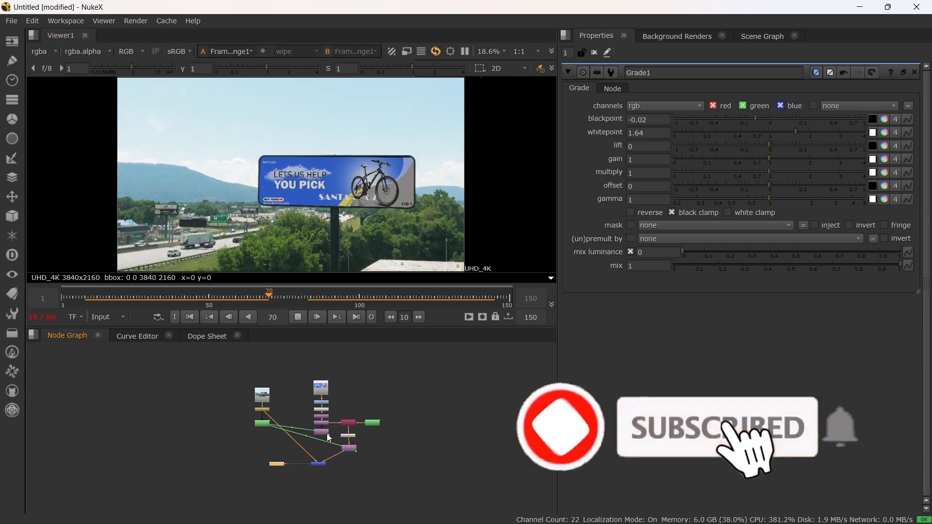
scroll(327, 433, "up", 3)
left_click(298, 318)
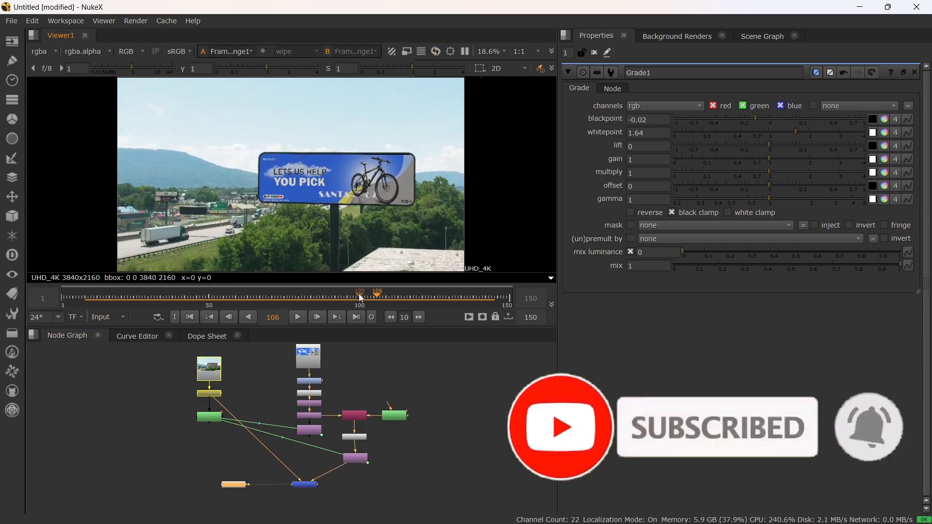
left_click_drag(377, 294, 157, 293)
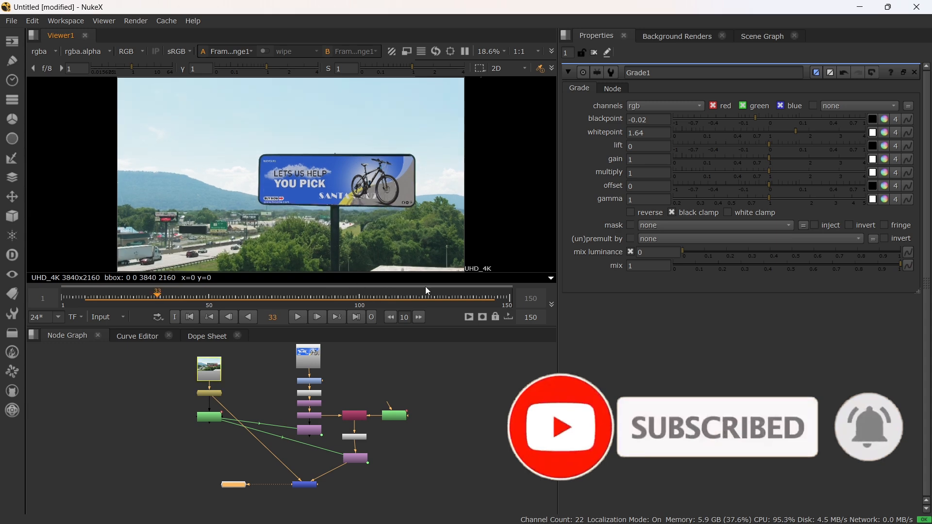
left_click(450, 294)
left_click(59, 297)
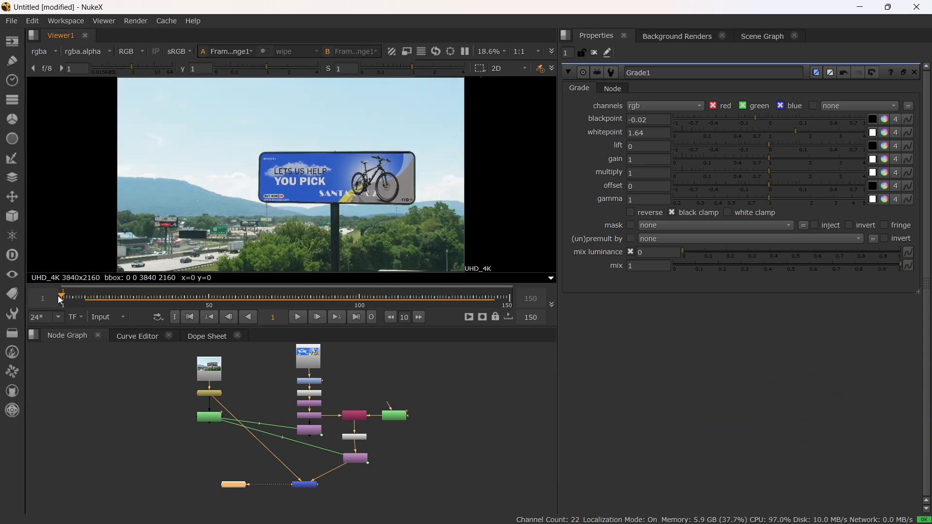
Examine the complete node tree in the enlarged node graph, and return to the normal layout
scroll(456, 417, "up", 1)
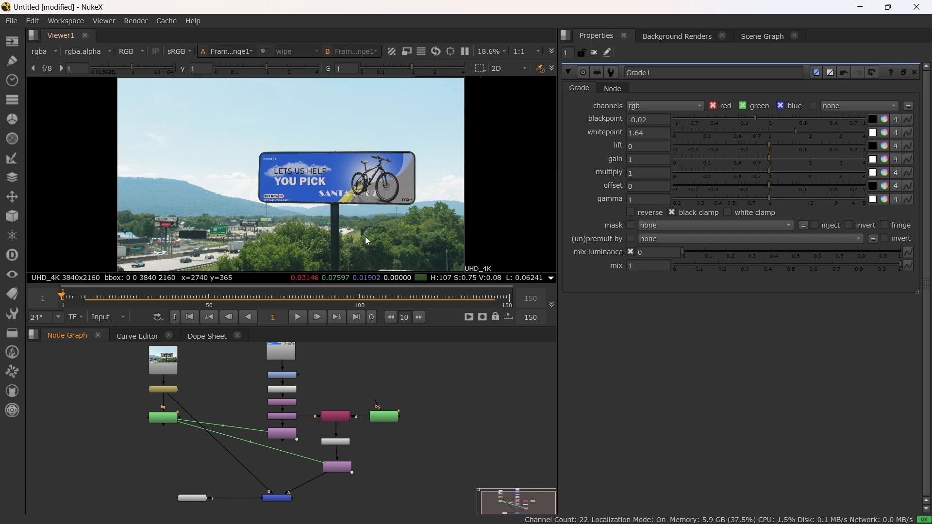
key("space")
key("space")
key("space")
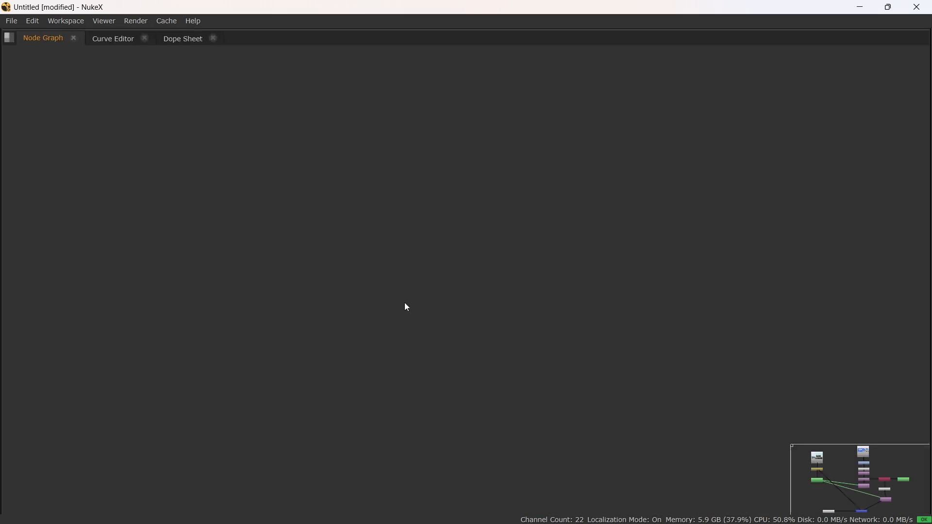
scroll(371, 205, "down", 4)
scroll(371, 205, "up", 1)
middle_click_drag(371, 205, 493, 284)
scroll(486, 272, "up", 5)
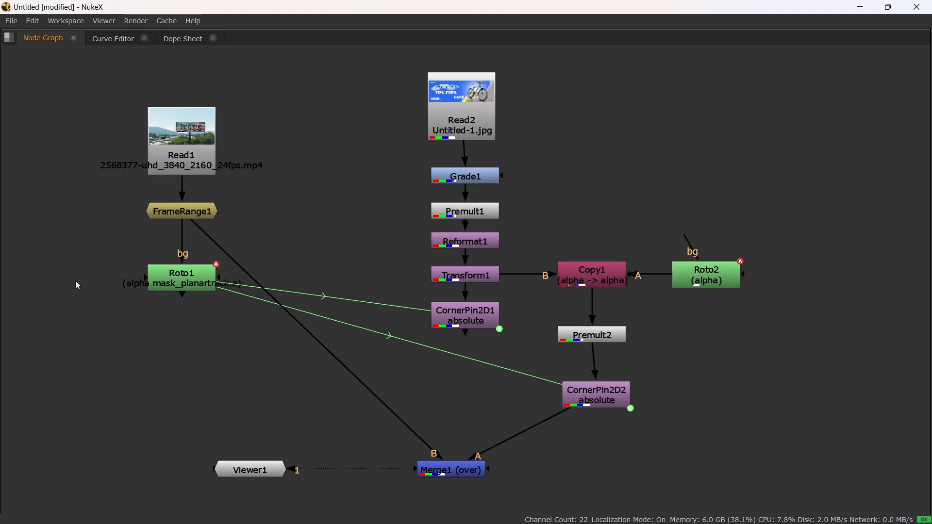
key("space")
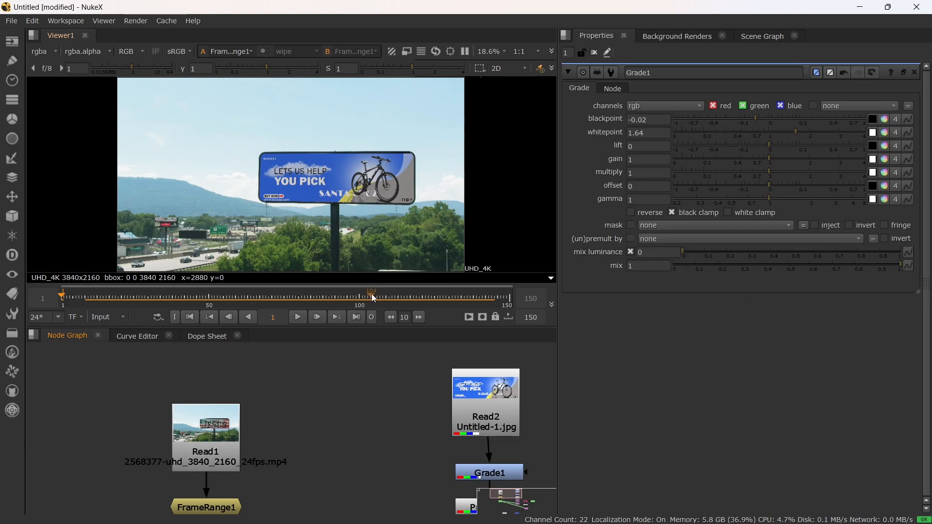